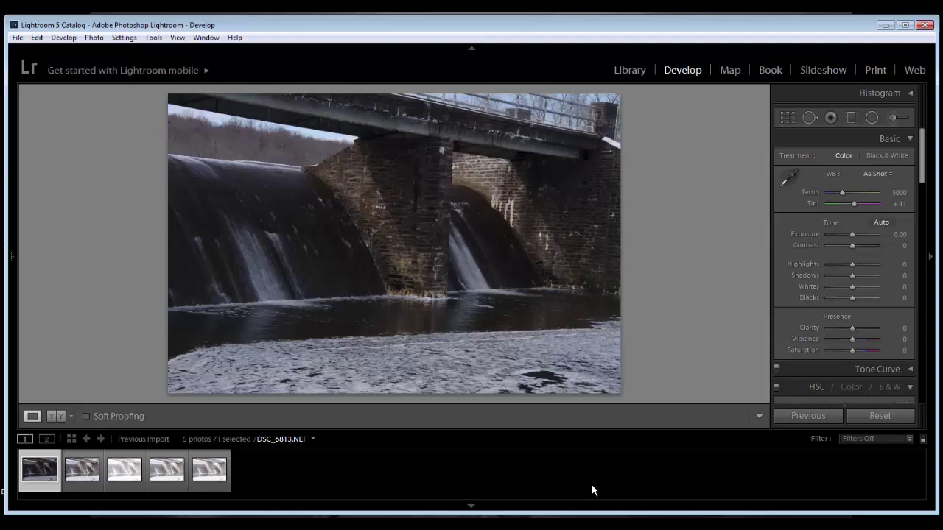
Lower the exposure of the second photo to −0.60 and of the third photo to −1.67.
left_click(80, 475)
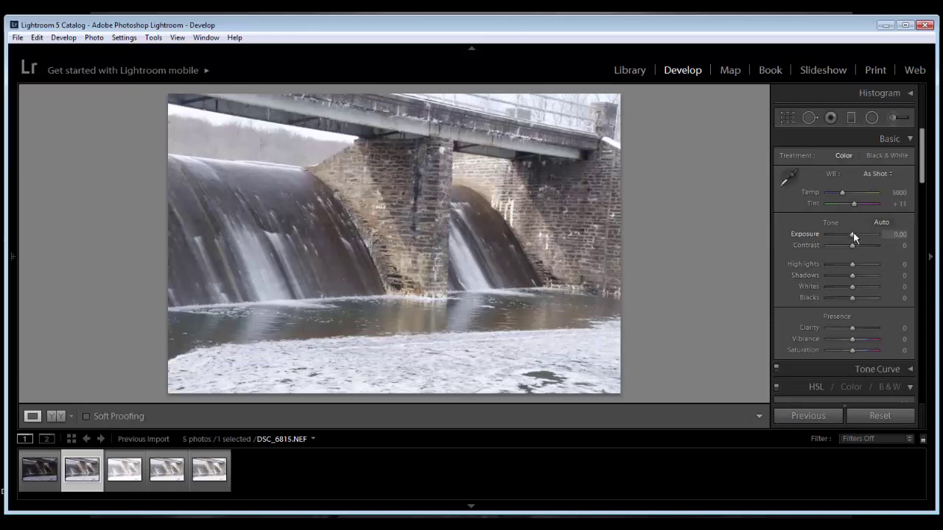
left_click_drag(850, 234, 847, 235)
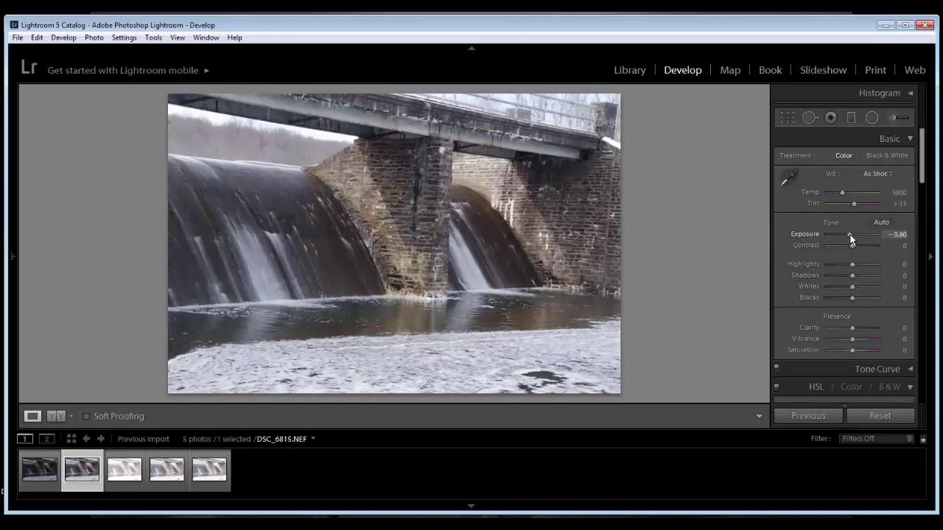
left_click(125, 471)
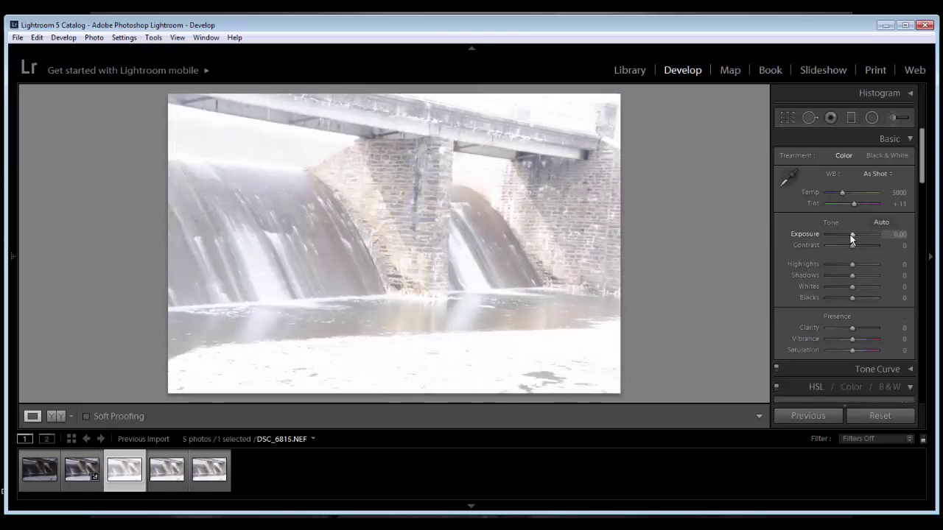
left_click_drag(850, 235, 840, 237)
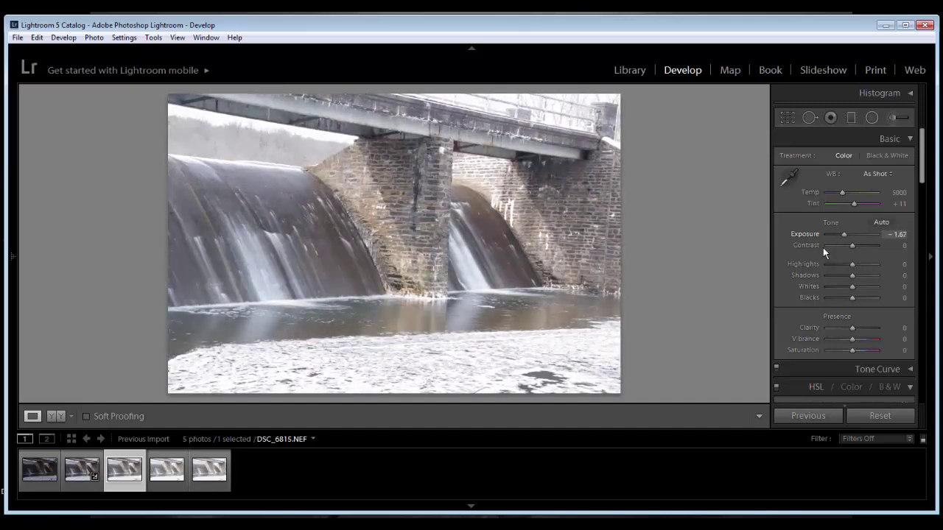
Set the exposure of the fourth photo to −0.95 and of the fifth photo to +0.12.
left_click(158, 479)
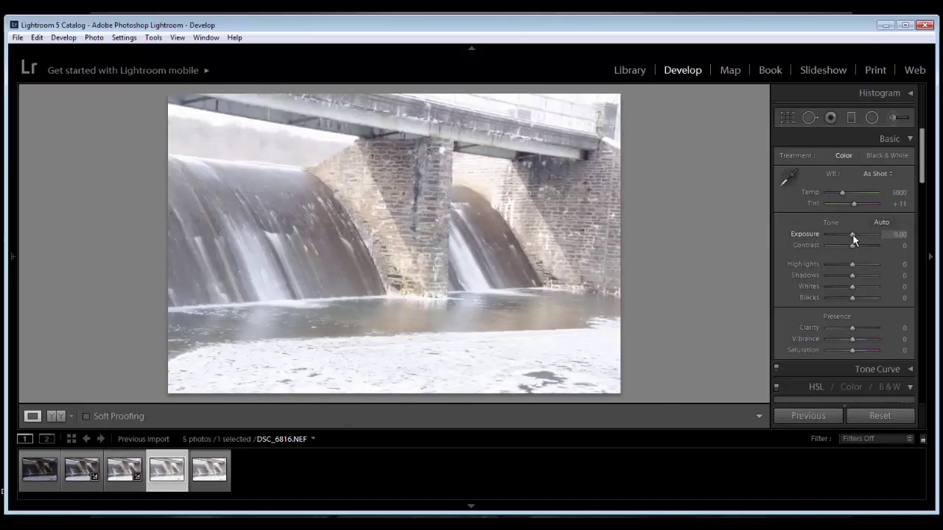
left_click_drag(852, 235, 848, 235)
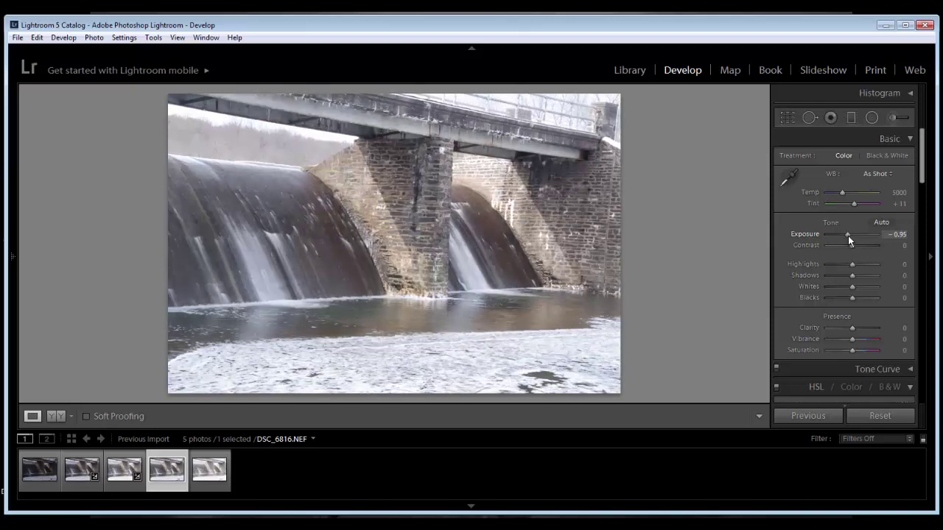
left_click(208, 478)
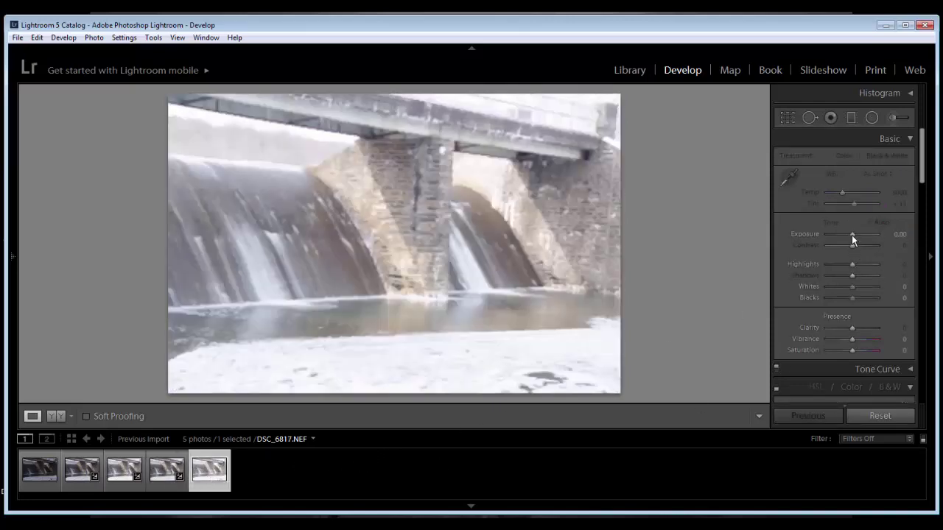
mouse_move(851, 235)
left_mouse_down()
mouse_move(841, 239)
mouse_move(852, 234)
left_mouse_up()
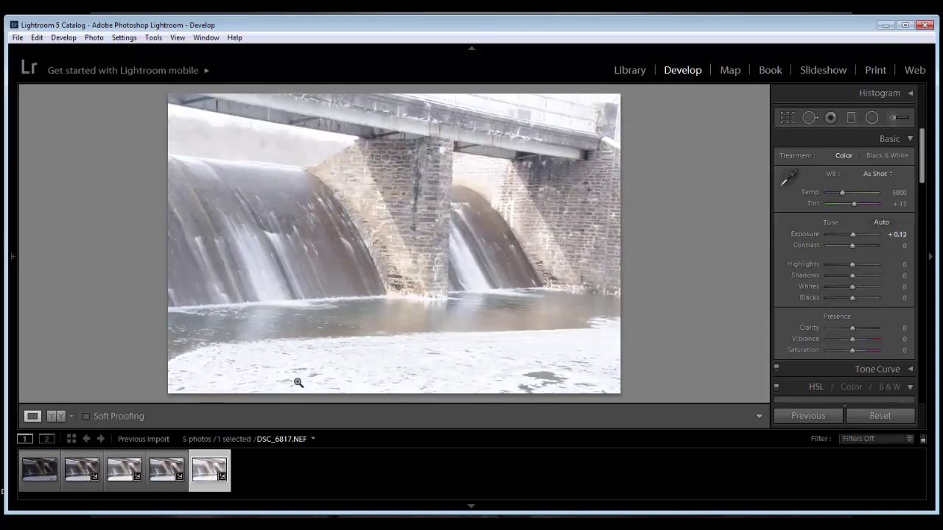
Raise the exposure of the first, darkest photo, DSC_6813.NEF.
left_click(71, 473)
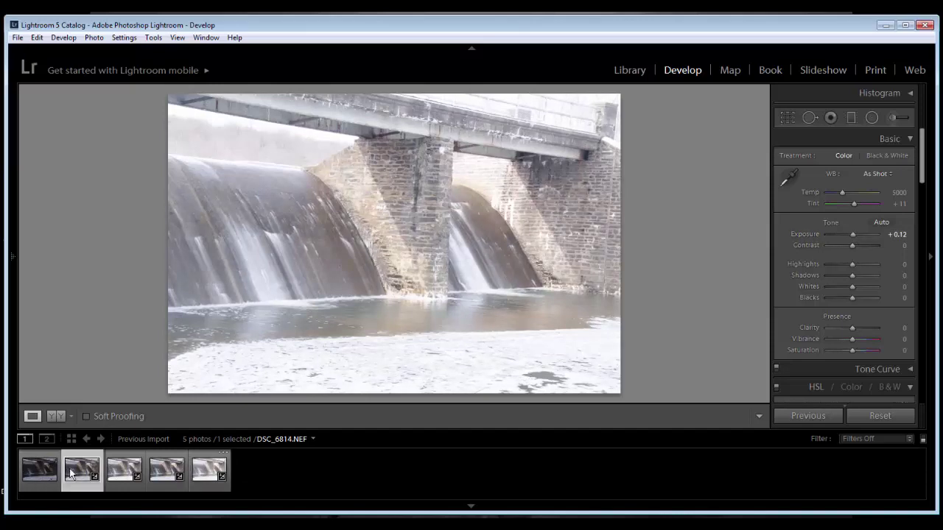
left_click(40, 476)
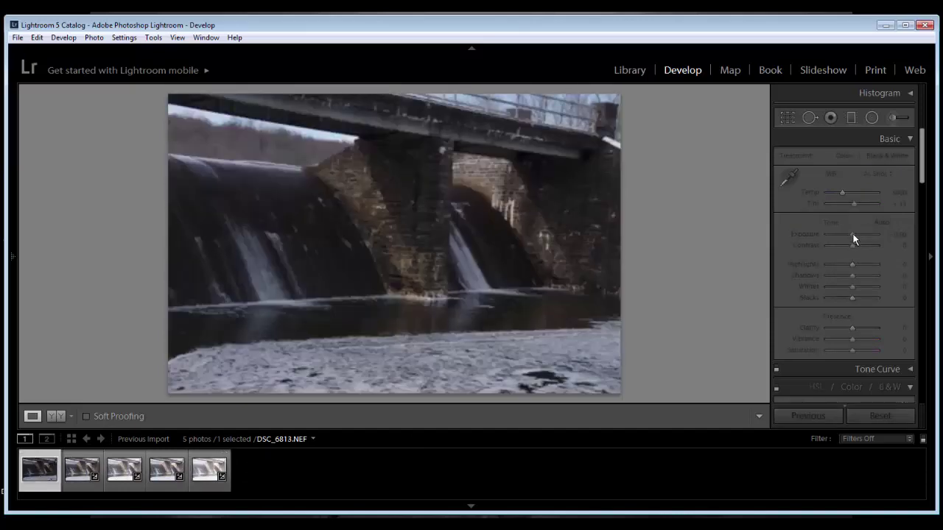
left_click_drag(852, 237, 857, 247)
Try the Tungsten white balance on the second photo, DSC_6814.NEF, and settle on the Shade preset.
left_click(81, 473)
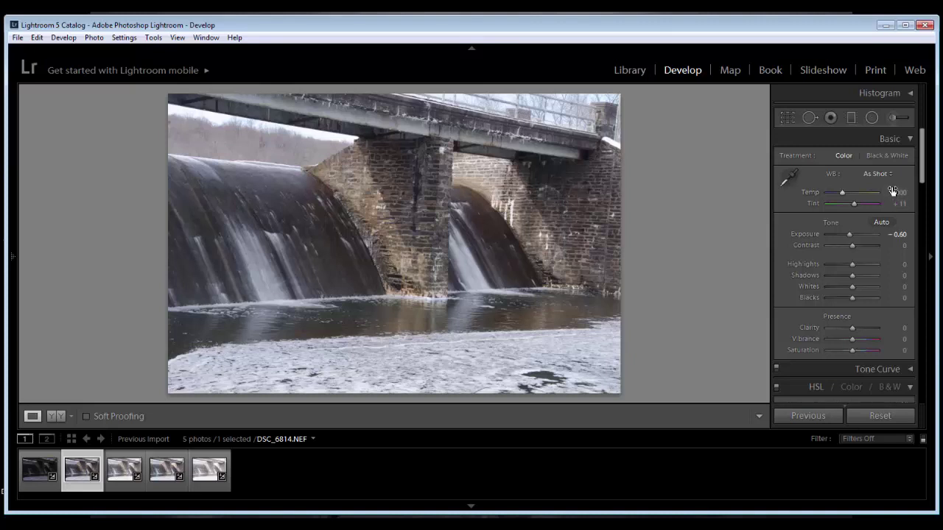
left_click(889, 185)
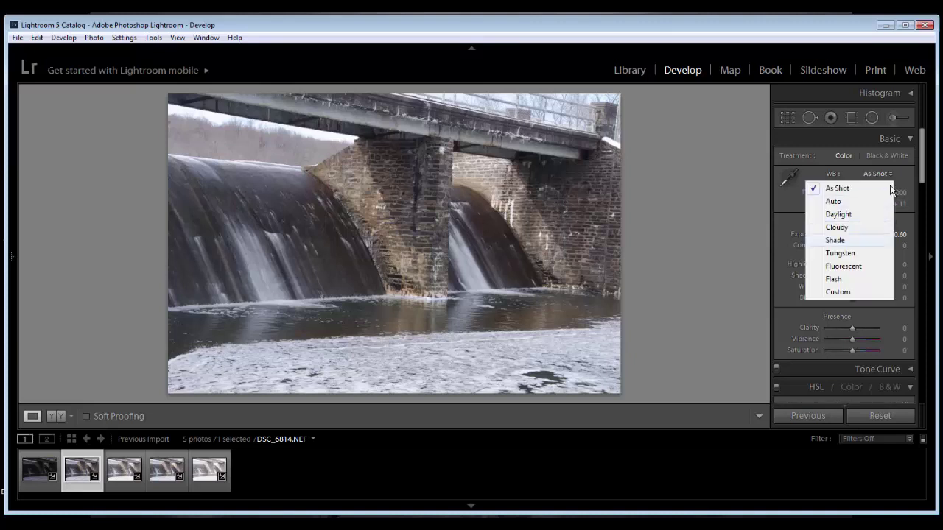
key("Down")
key("Return")
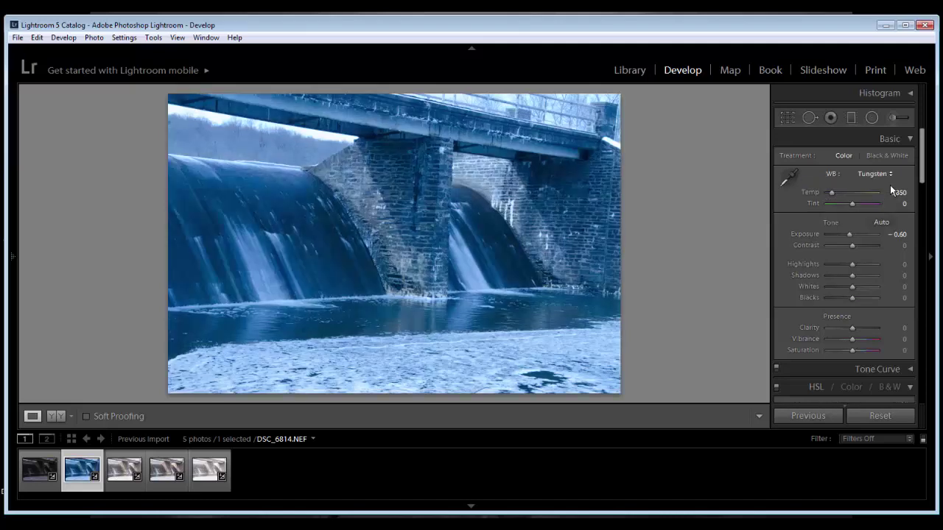
left_click(889, 185)
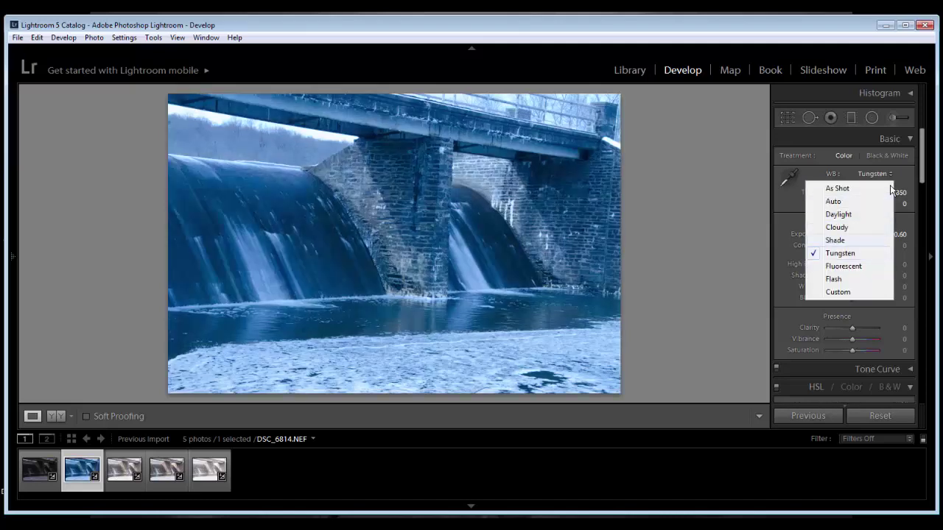
key("Return")
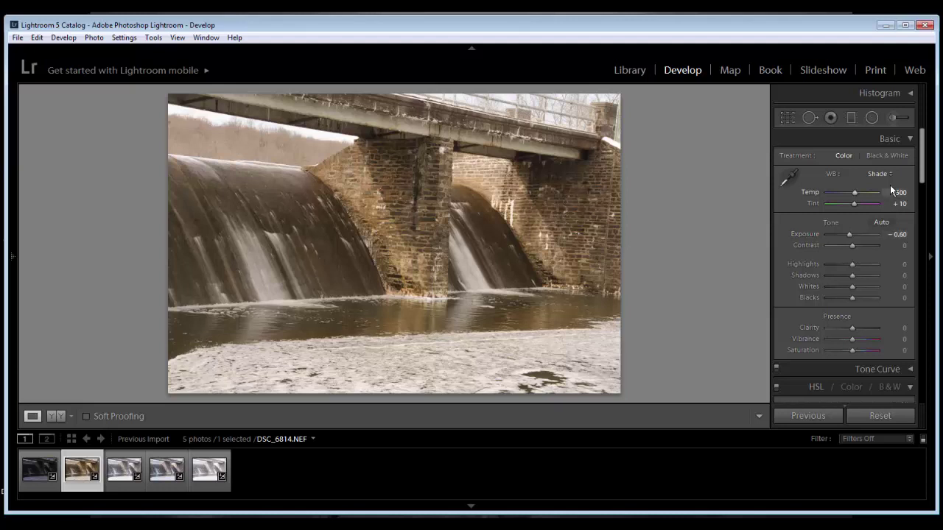
Cool the second photo's white balance temperature slightly and set its exposure to −0.48.
key("minus")
key("minus")
key("period")
key("period")
key("equal")
key("period")
key("period")
key("period")
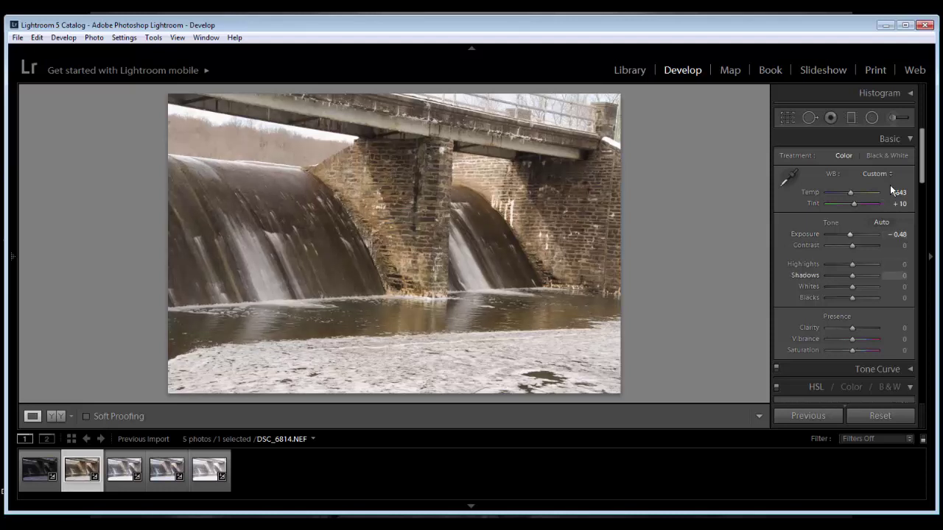
key("comma")
Enable profile corrections and chromatic aberration removal in the photo's lens corrections.
scroll(890, 185, "down", 10)
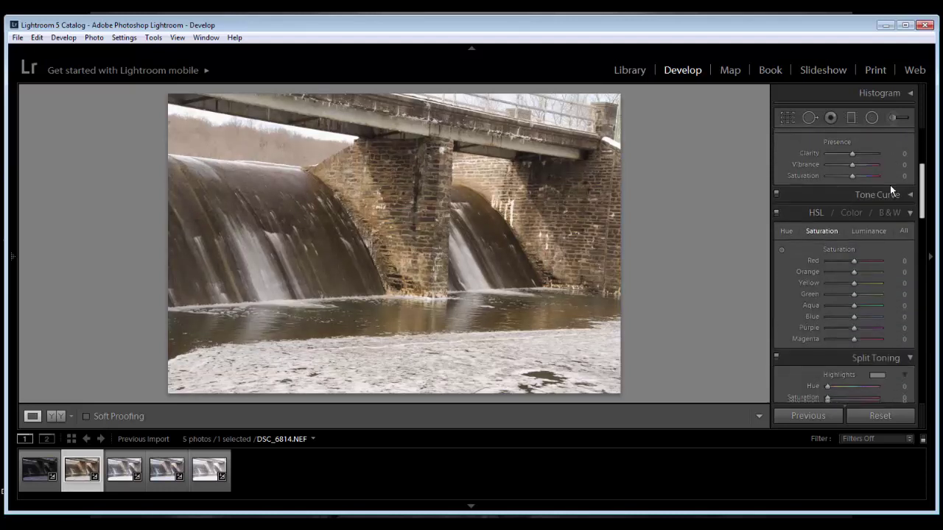
scroll(889, 188, "down", 3)
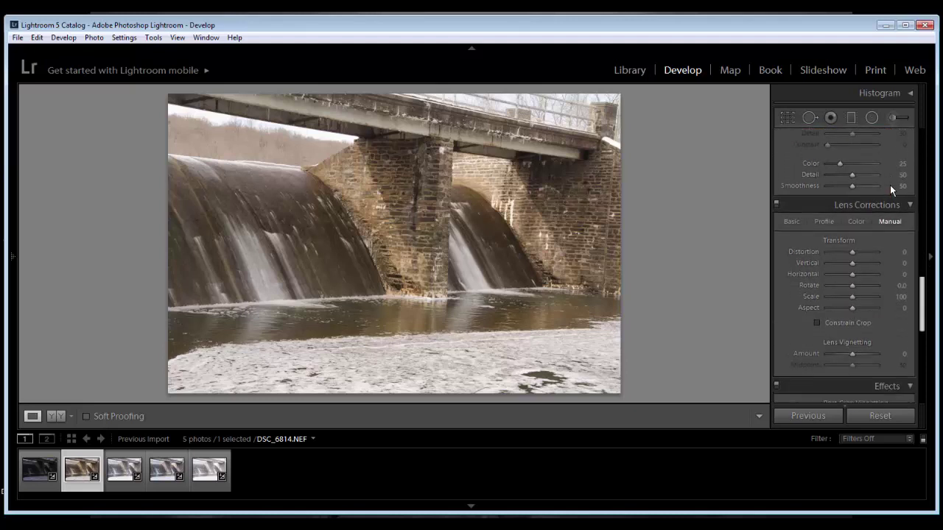
key("period")
key("period")
key("period")
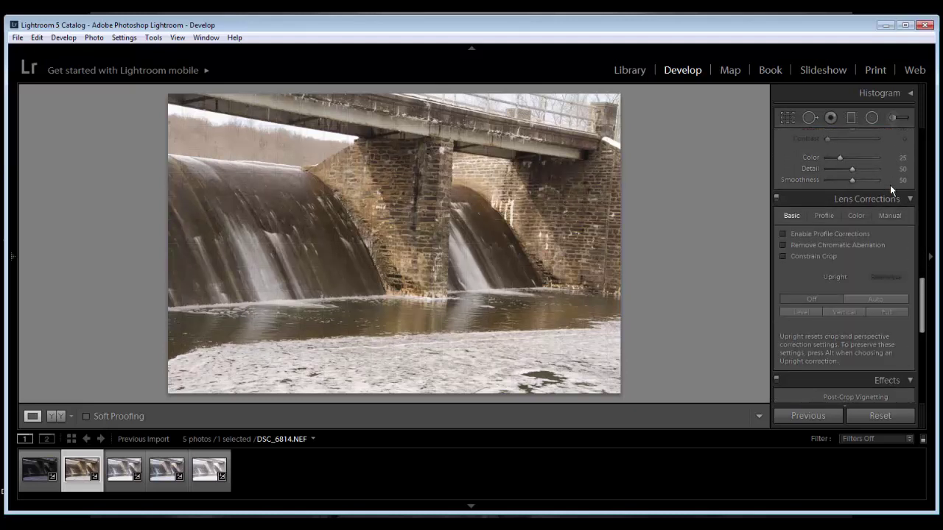
key("period")
key("comma")
key("period")
key("equal")
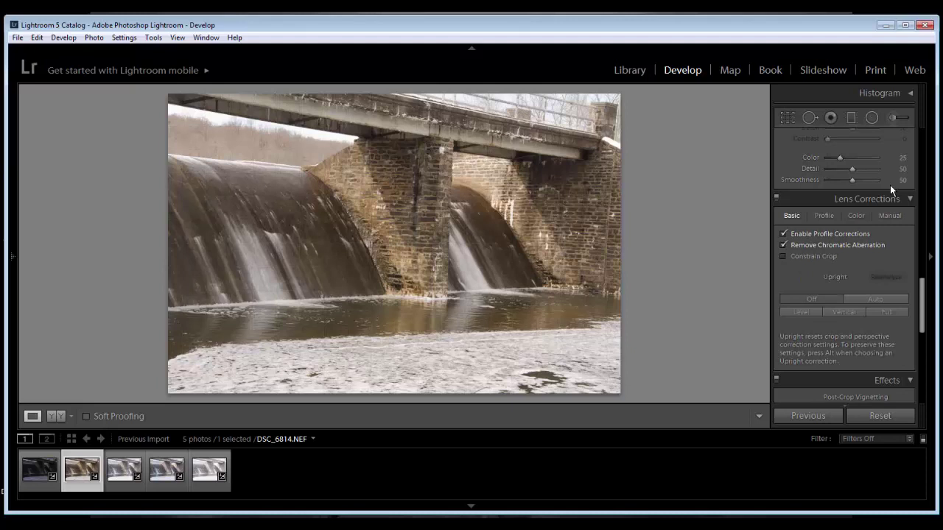
Set Rotate to −0.7 in the manual lens correction transform and constrain the crop.
key("period")
key("period")
key("period")
key("period")
key("period")
key("period")
key("period")
key("period")
key("period")
left_click(889, 216)
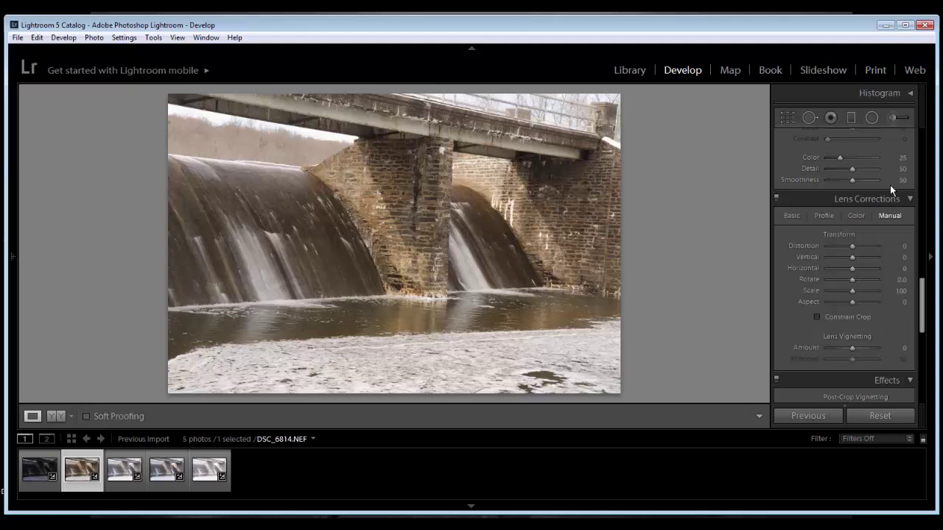
key("period")
key("period")
key("period")
key("period")
key("period")
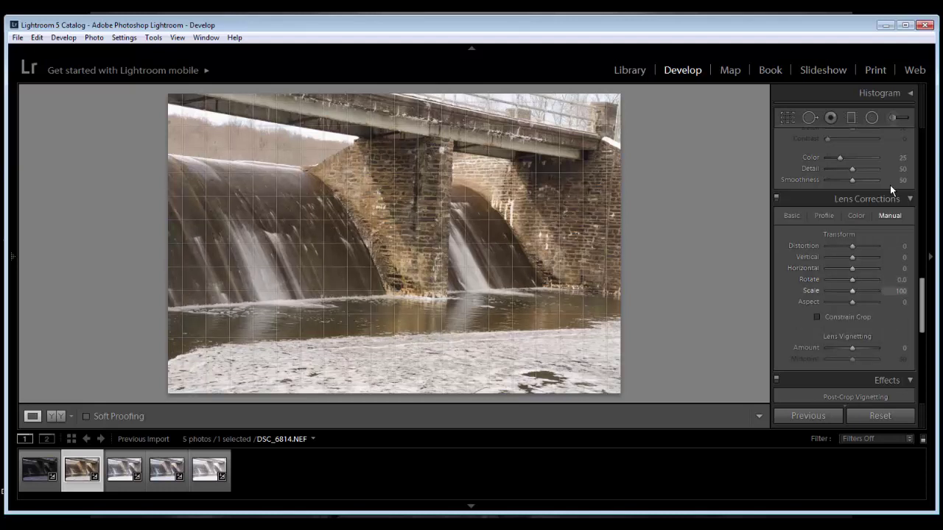
key("comma")
key("minus")
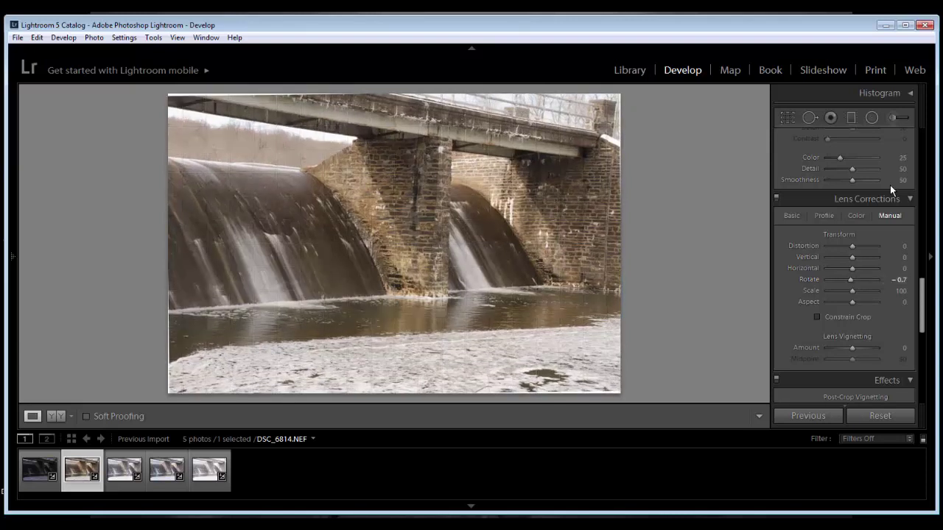
left_click(816, 317)
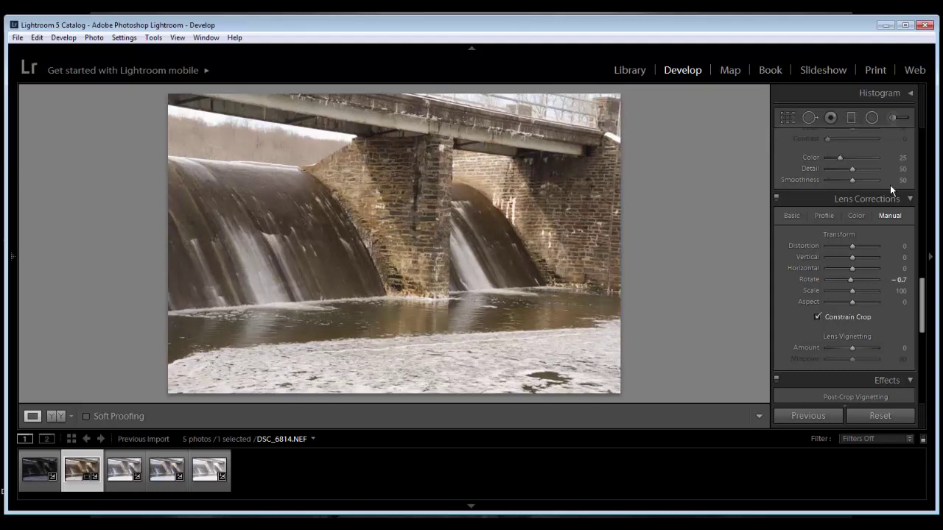
Change the camera calibration profile to Camera Landscape.
scroll(890, 185, "down", 5)
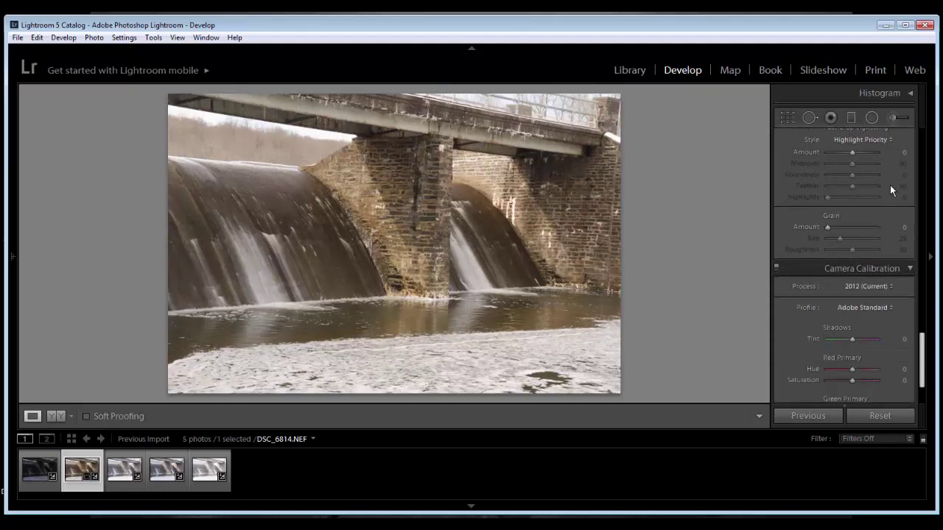
left_click(865, 249)
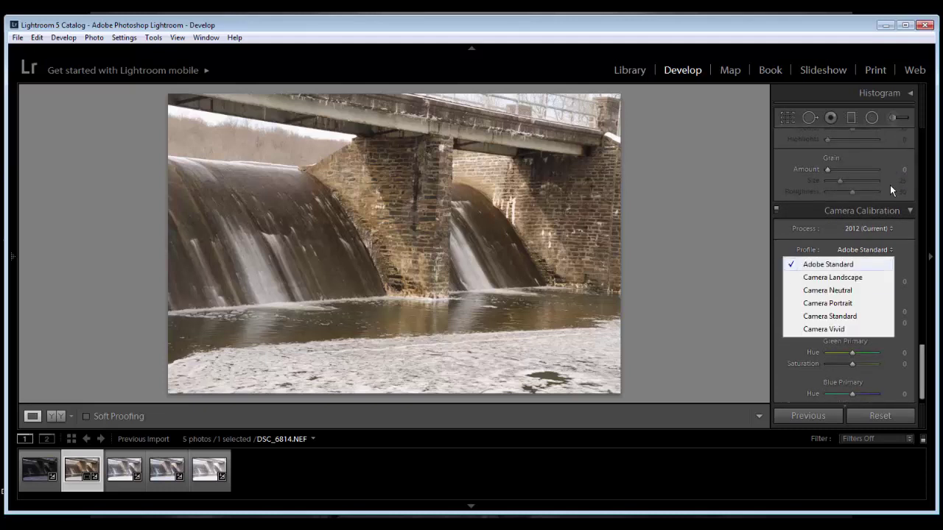
left_click(832, 277)
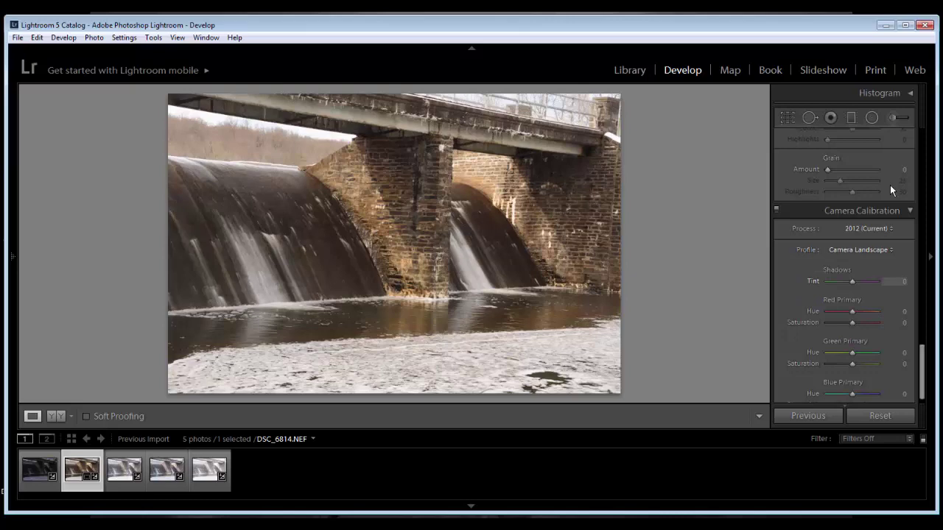
Set the white balance tint of the photo to +21.
scroll(889, 185, "up", 3)
scroll(889, 185, "up", 5)
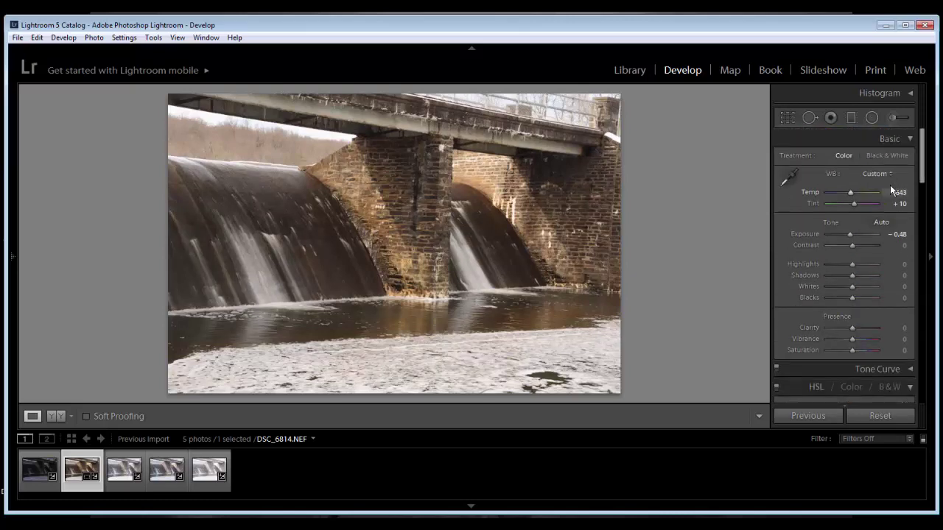
left_click_drag(854, 203, 856, 203)
Set the highlights to −100 and the shadows to +100.
type("-100")
key("Tab")
type("100")
key("Tab")
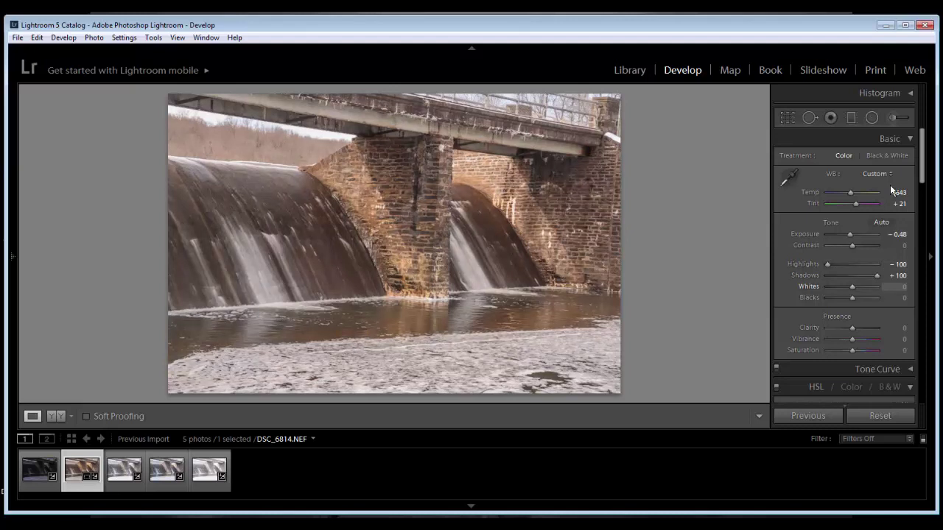
Set the whites to +17 and the blacks to −83, using the clipping preview to judge the black point.
mouse_move(852, 287)
left_mouse_down()
mouse_move(864, 287)
mouse_move(834, 298)
left_mouse_up()
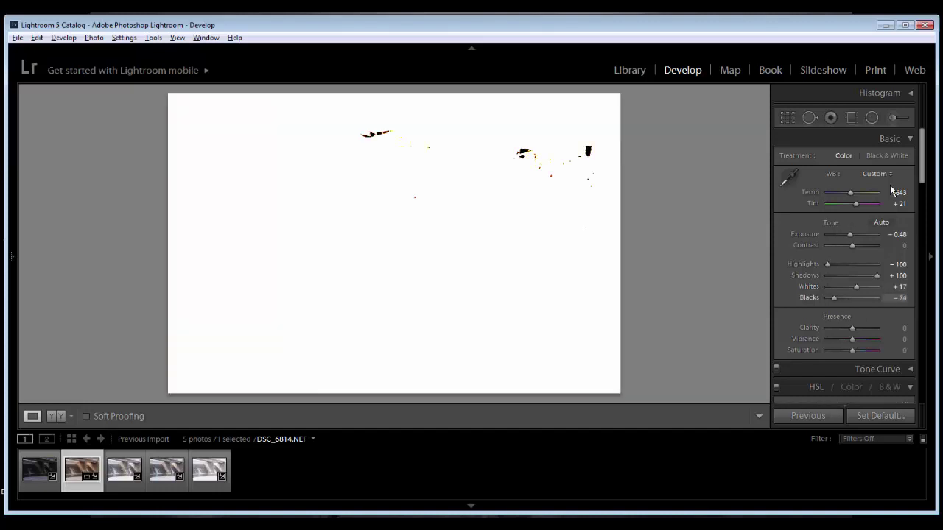
key("alt+Down")
key("alt+Down")
key("alt+Down")
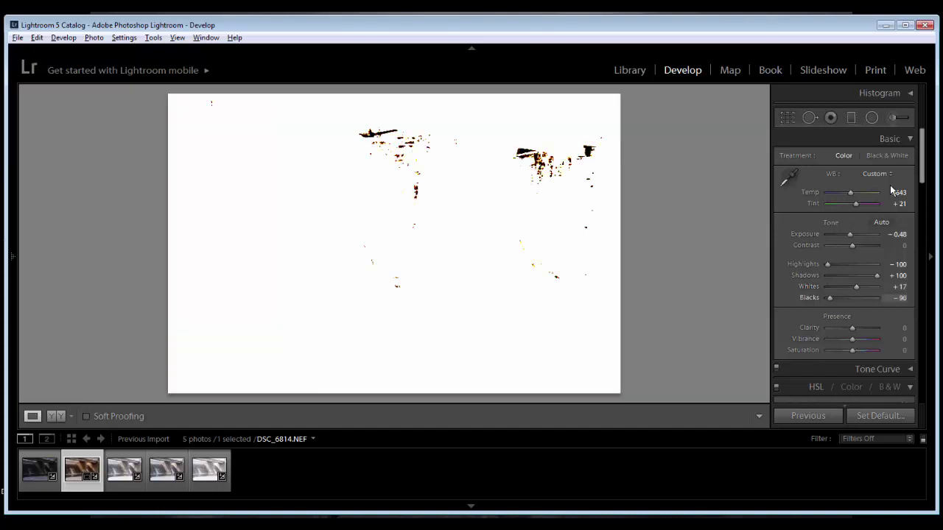
key("alt")
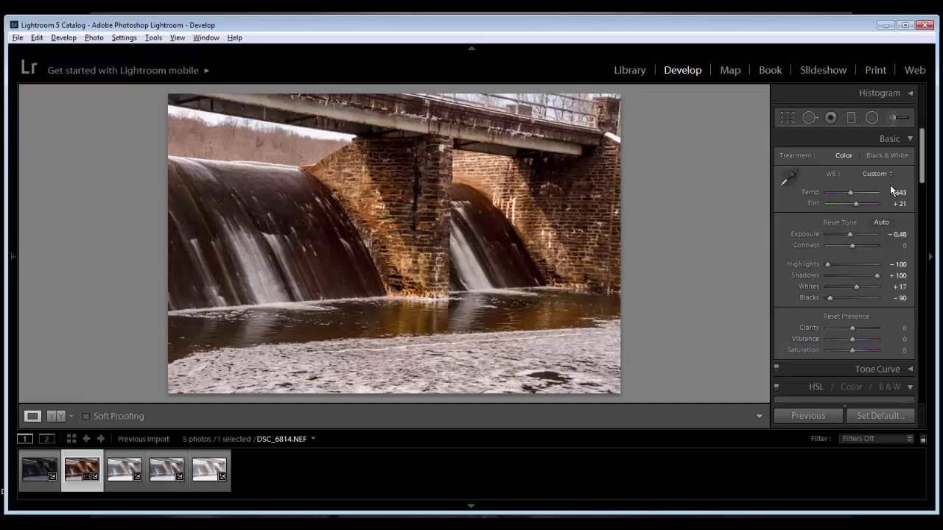
key("alt+Up")
key("alt+Up")
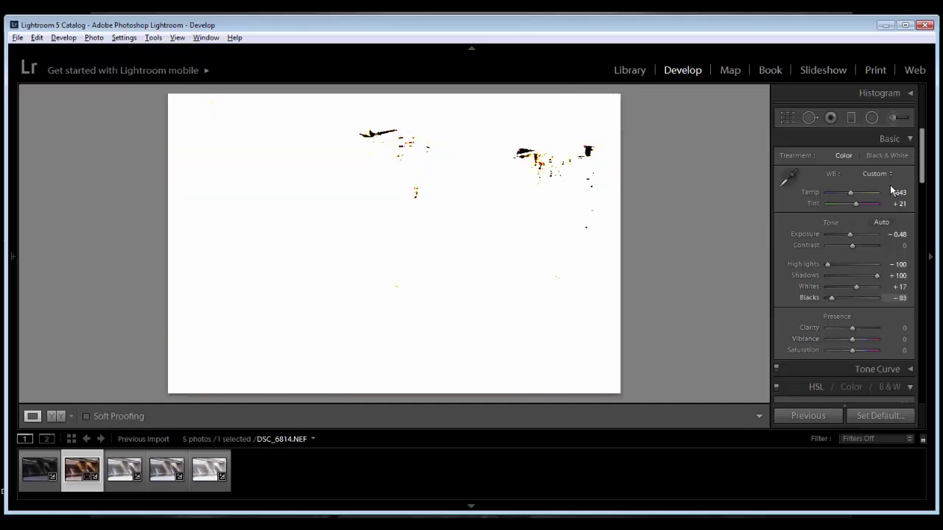
Set the vibrance of the photo to +17.
key("comma")
key("period")
key("period")
key("period")
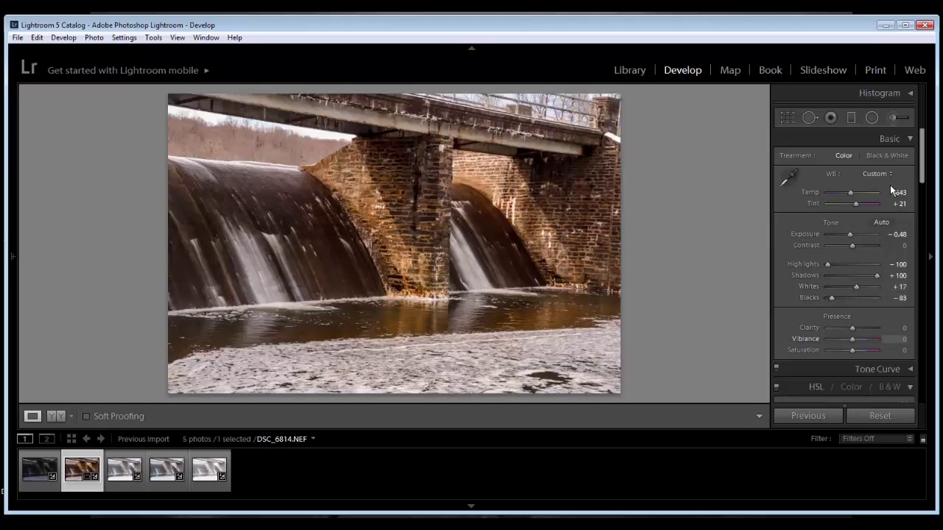
key("comma")
key("period")
key("equal")
key("equal")
key("period")
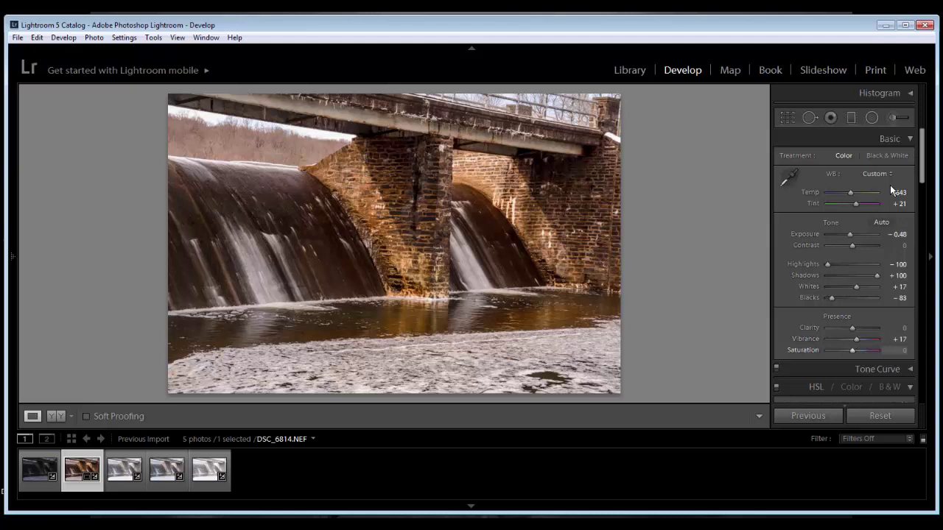
Select all five waterfall photos and synchronize the develop settings of DSC_6814.NEF to them.
key("comma")
scroll(890, 189, "down", 3)
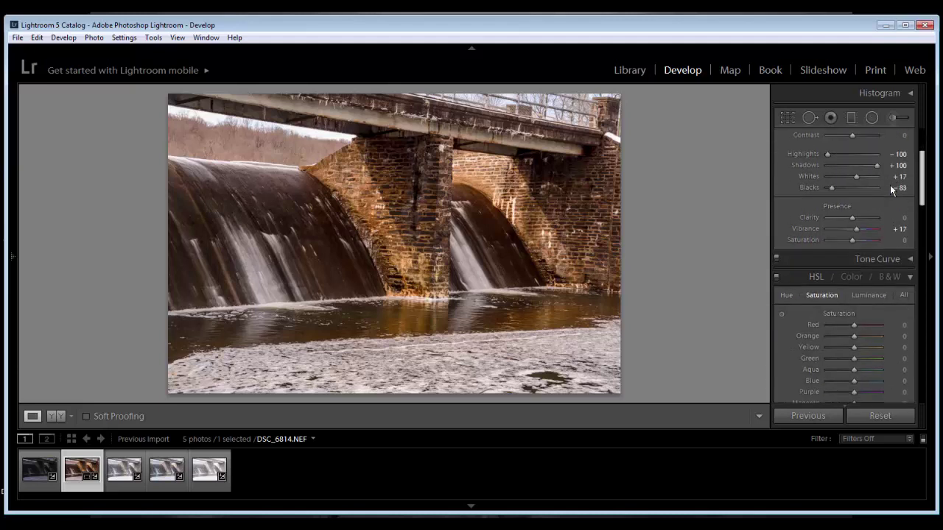
scroll(890, 189, "up", 3)
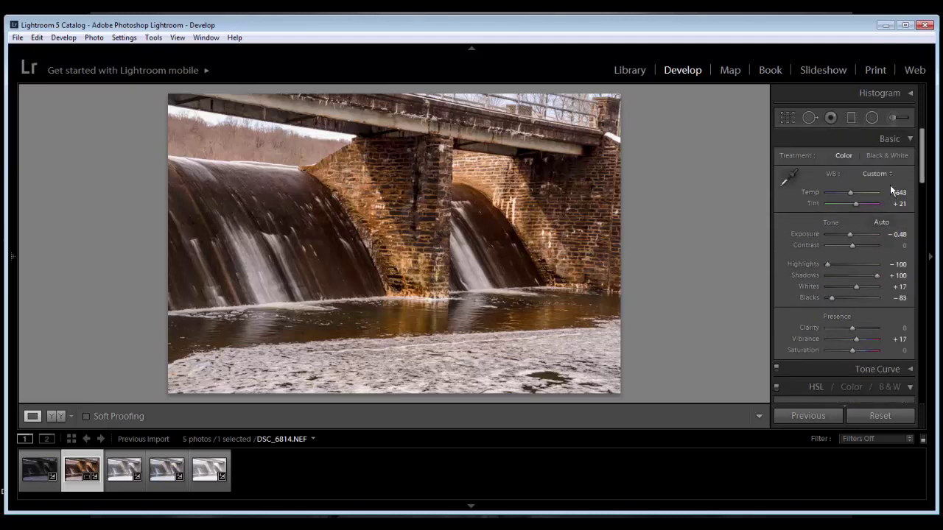
key("ctrl+a")
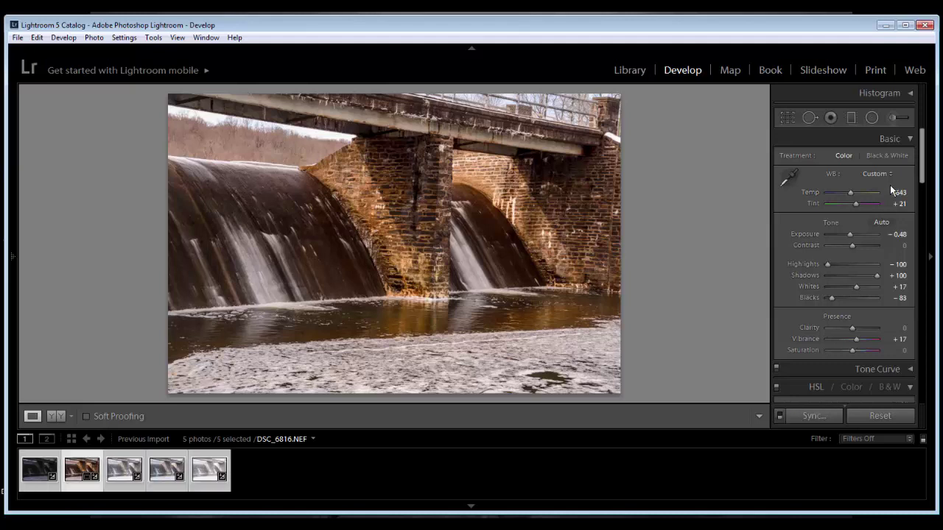
key("ctrl+shift+s")
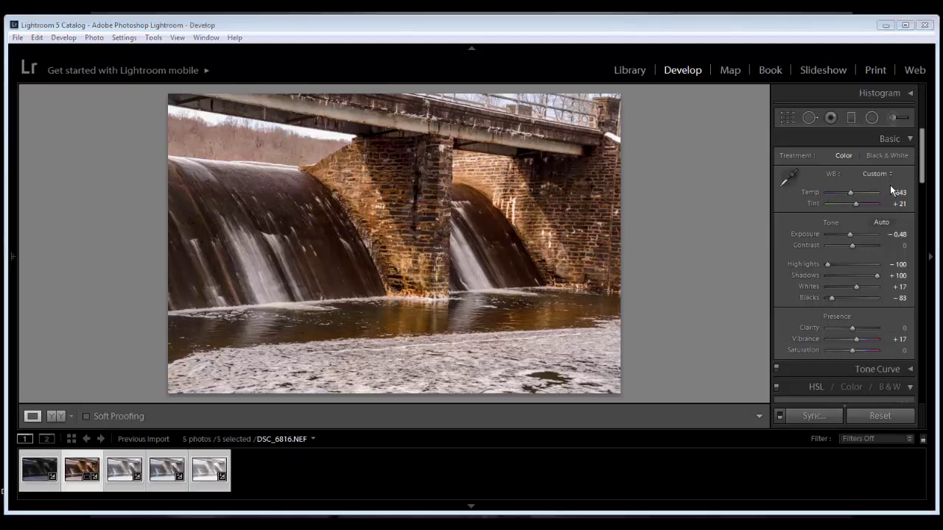
key("ctrl+shift+v")
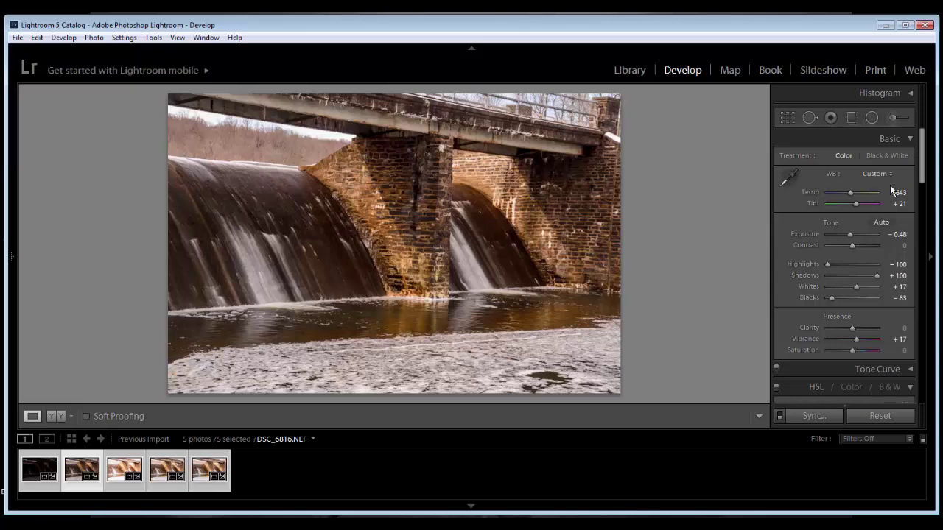
Set the exposure of DSC_6815.NEF to −1.19 and its contrast to +17.
key("Right")
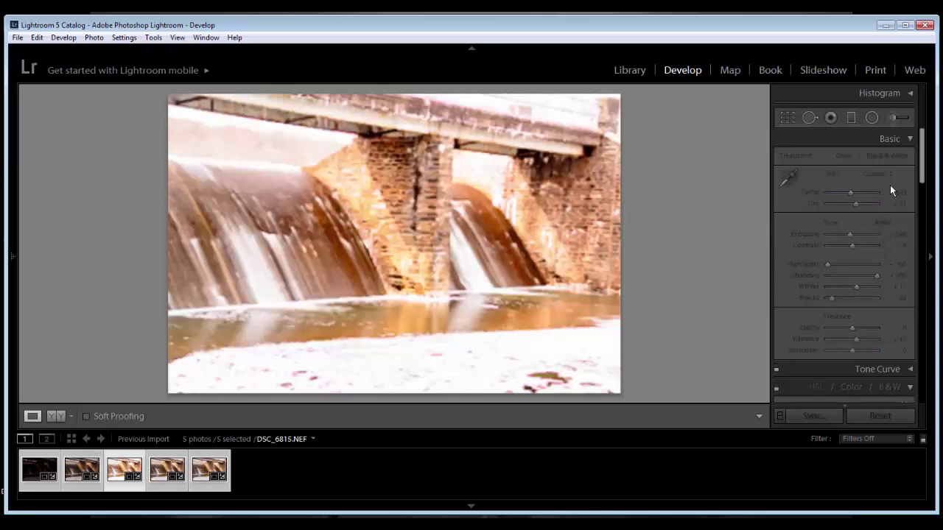
key("comma")
key("comma")
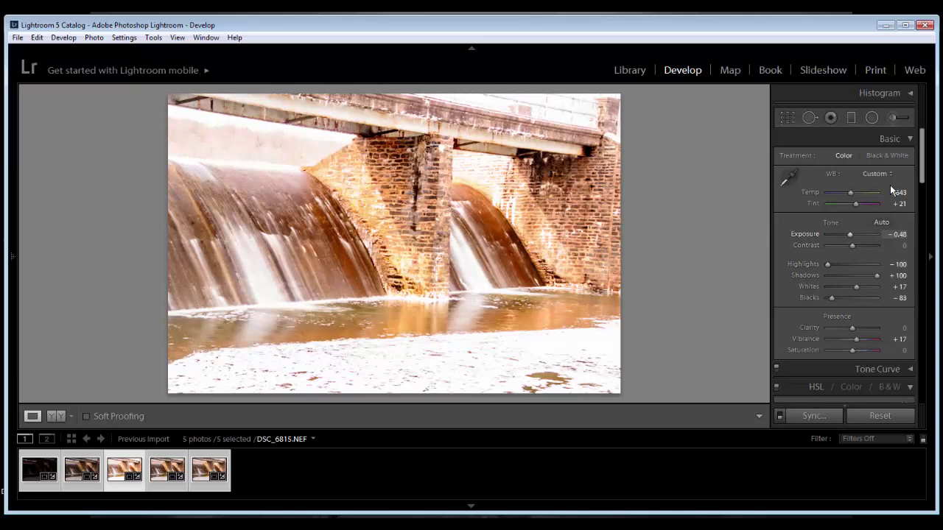
key("minus")
key("minus")
key("minus")
key("minus")
key("minus")
key("minus")
key("minus")
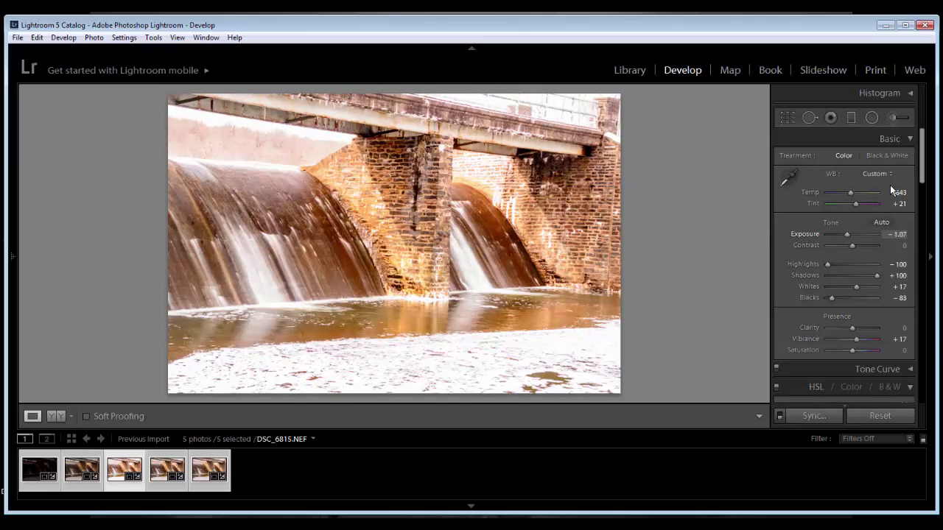
key("period")
key("equal")
key("equal")
key("equal")
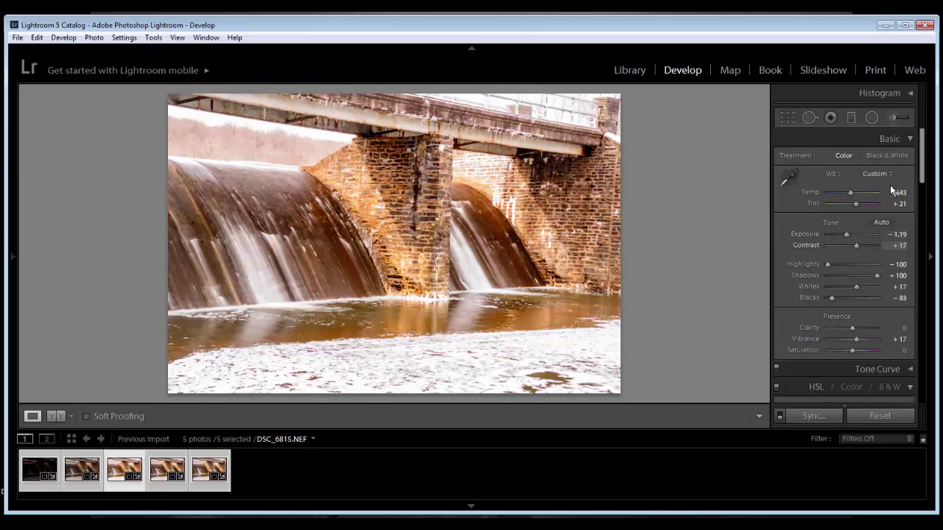
Set the exposure of DSC_6816.NEF to −1.07 and its contrast to +10.
key("Right")
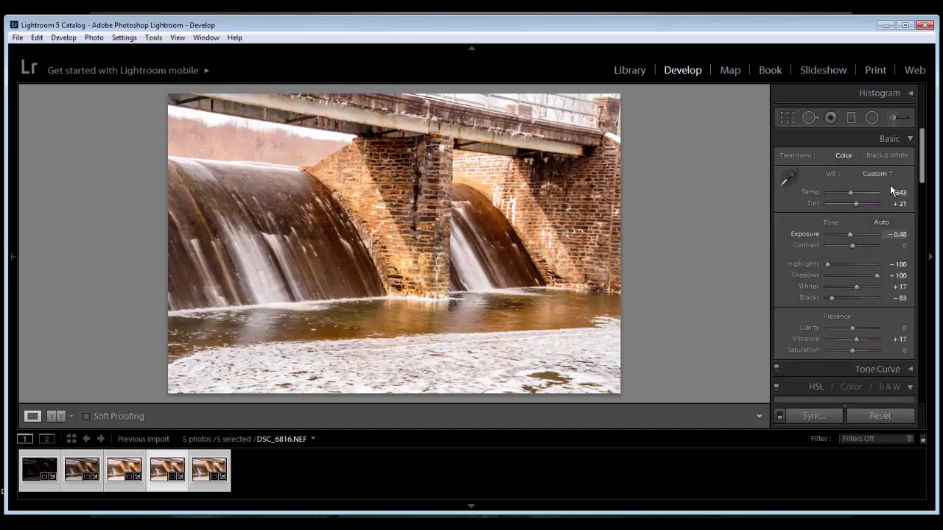
key("minus")
key("minus")
key("minus")
key("period")
key("equal")
key("equal")
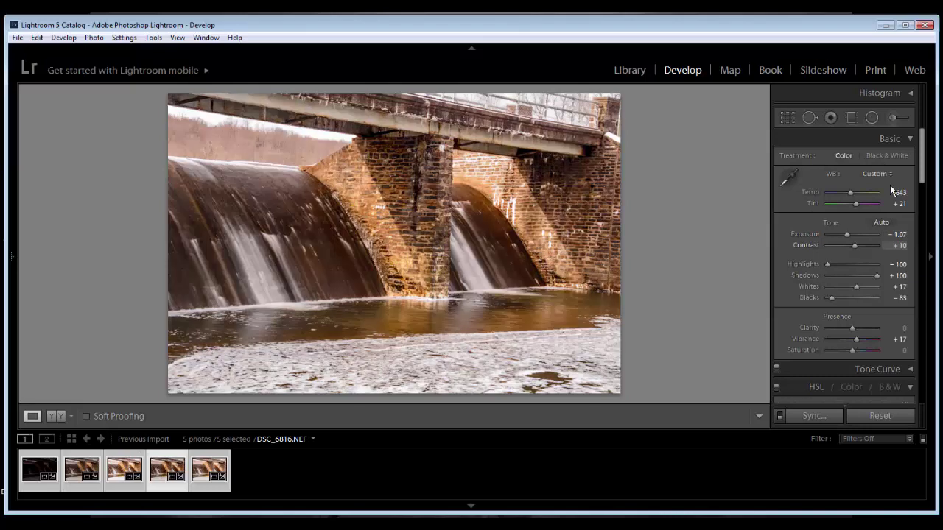
Set the exposure of DSC_6817.NEF to +0.12 and return to DSC_6814.NEF.
key("Right")
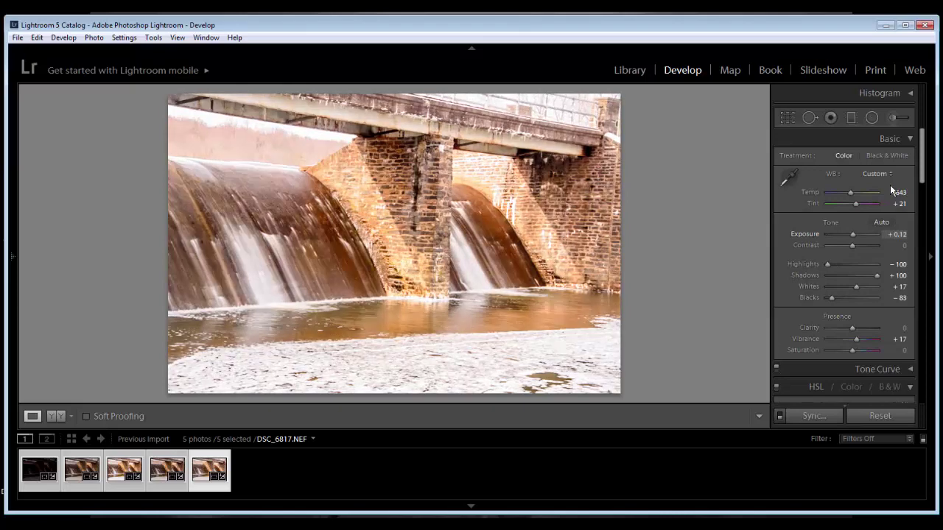
key("Left")
key("Left")
key("Left")
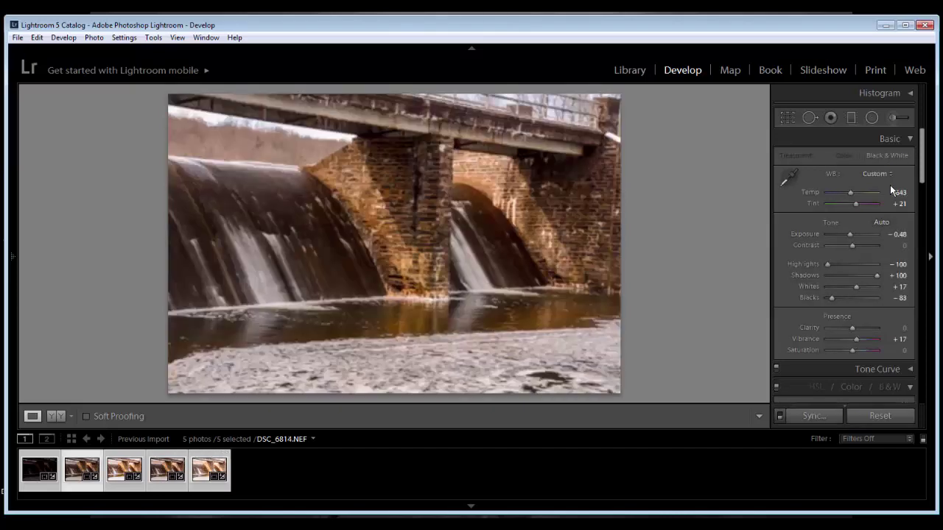
Check the brickwork of DSC_6814.NEF at close range and set the sharpening amount to 48.
scroll(889, 185, "down", 10)
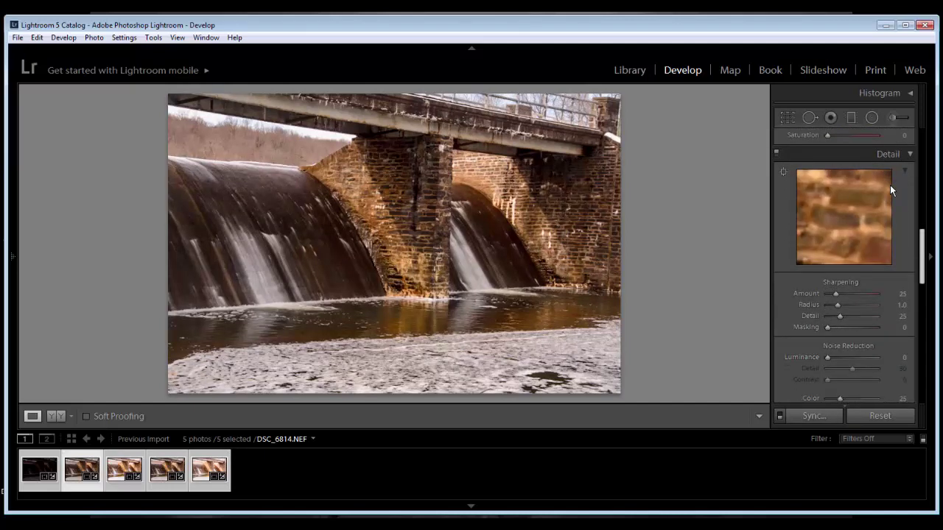
scroll(889, 185, "down", 2)
key("z")
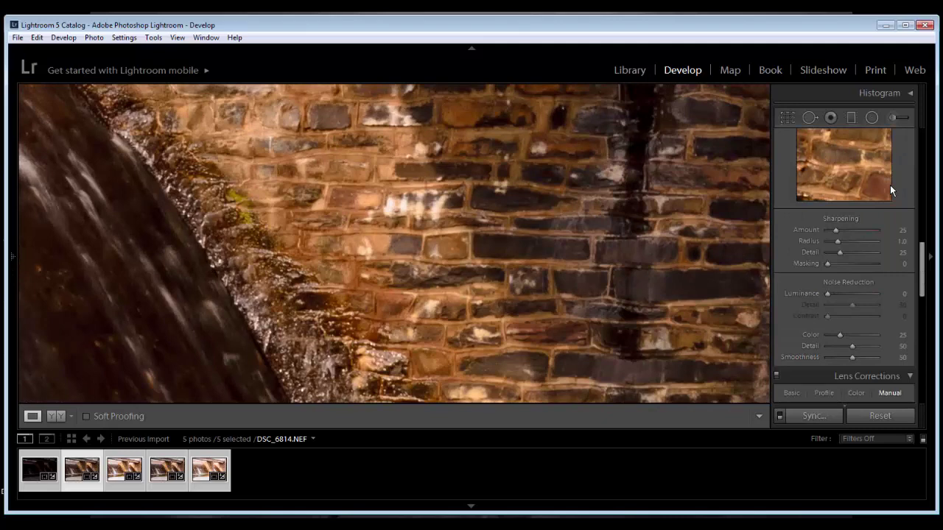
key("z")
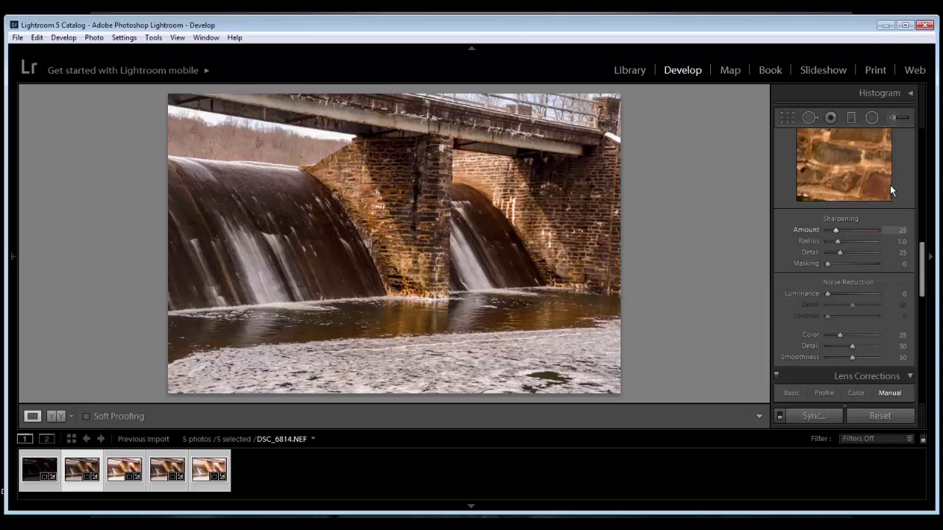
key("equal")
key("equal")
key("equal")
key("equal")
key("minus")
key("equal")
Set the sharpening masking to 89 using the mask preview and synchronize the settings across the five selected photos.
key("comma")
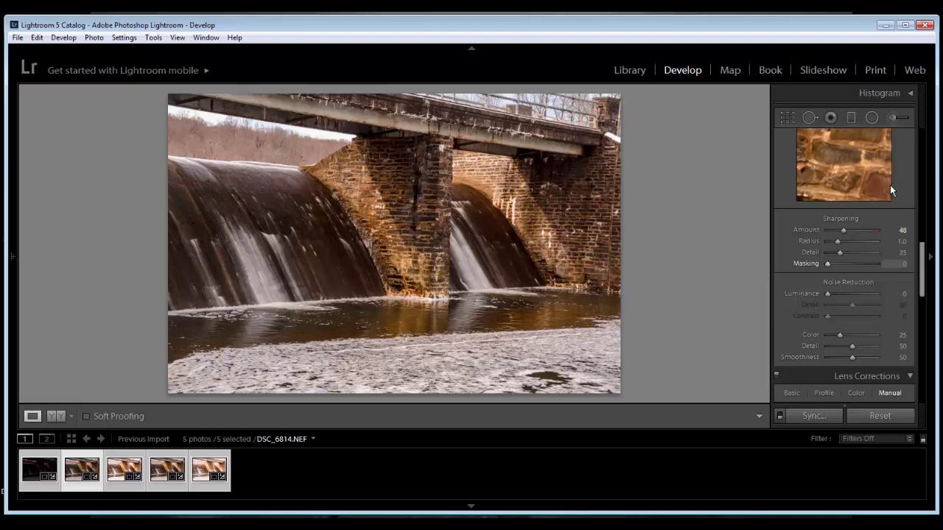
key("alt+equal")
key("alt+equal")
key("alt+equal")
key("alt+equal")
key("alt+equal")
key("alt+equal")
key("alt+equal")
key("alt+equal")
key("alt+equal")
key("alt+equal")
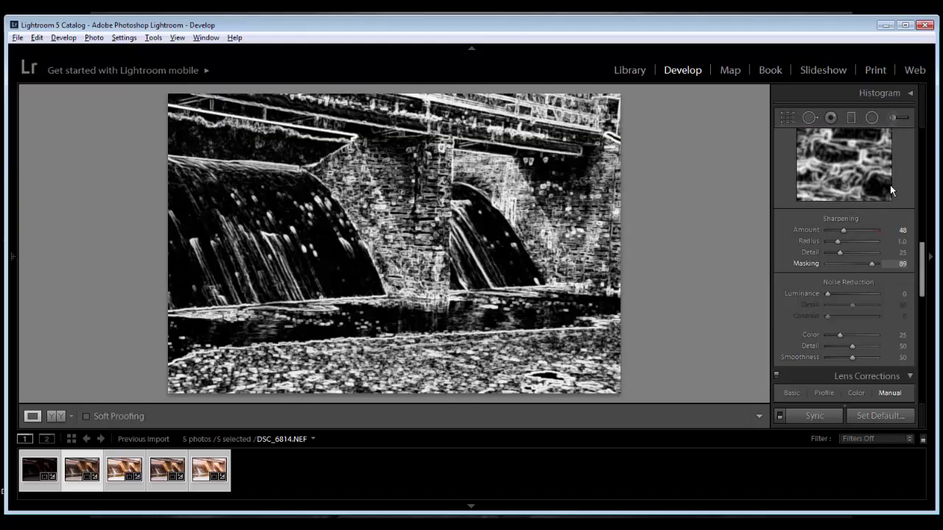
key("period")
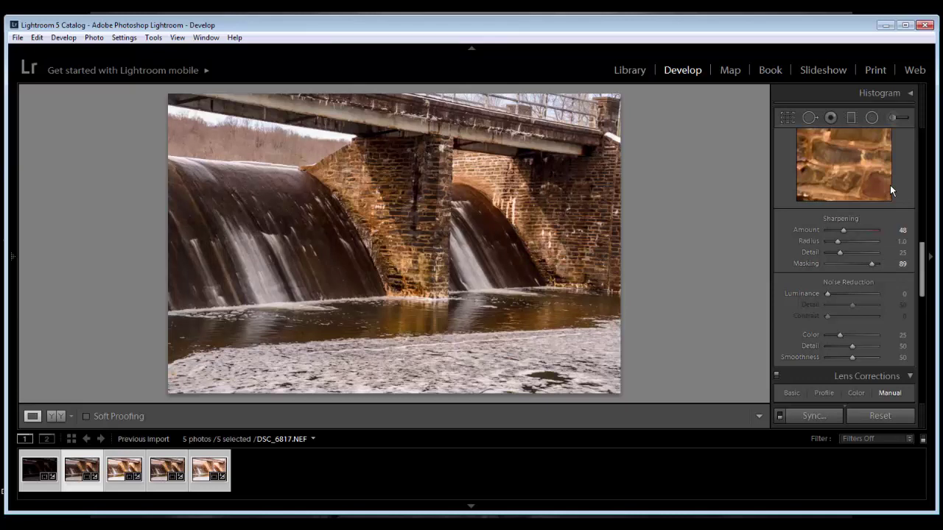
key("ctrl+shift+s")
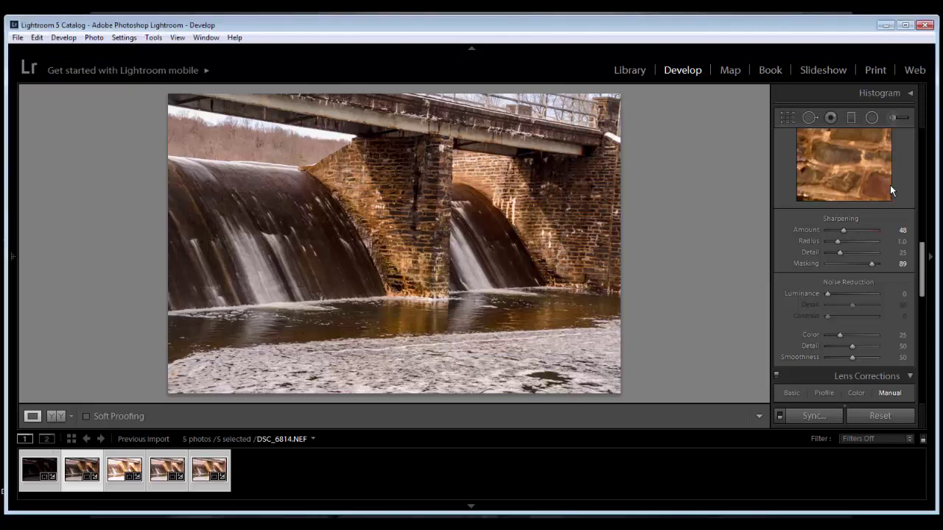
Set the exposure of DSC_6815.NEF to −0.83.
key("Right")
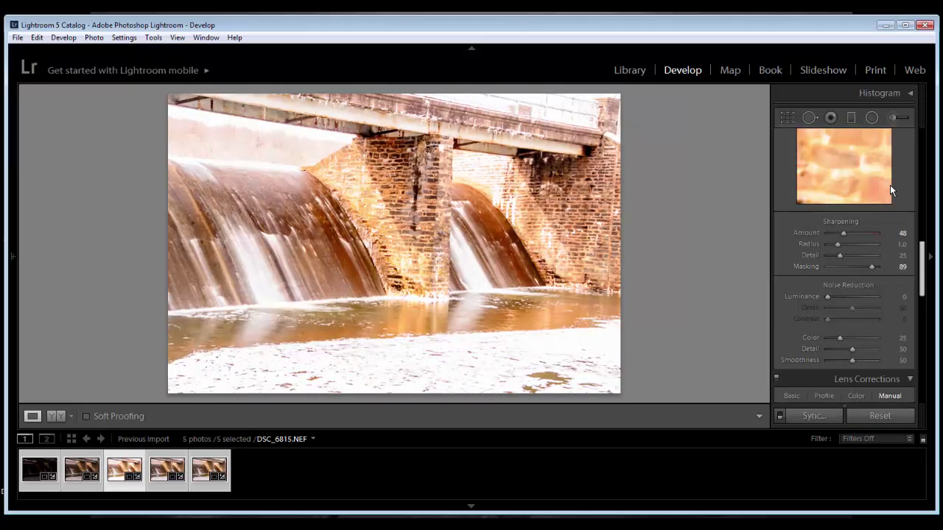
scroll(889, 189, "up", 10)
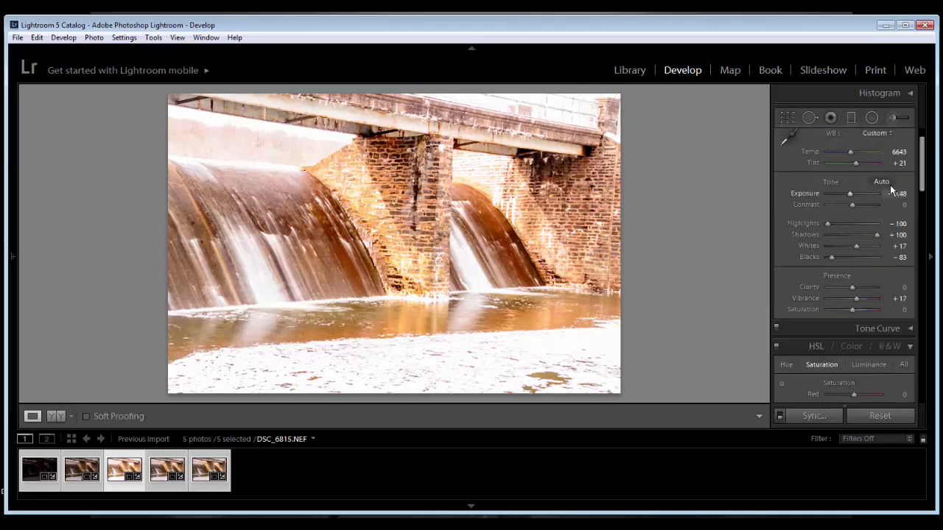
scroll(889, 185, "down", 5)
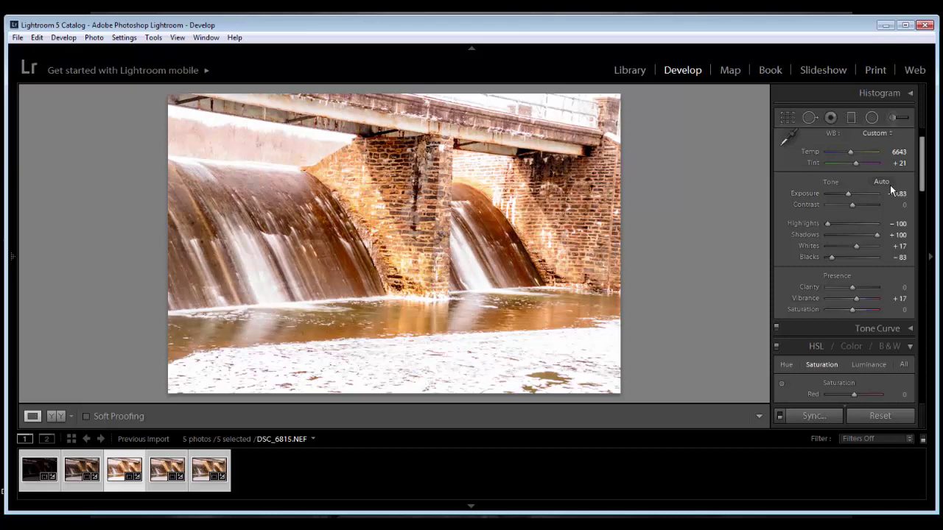
Send the five selected photos to Photoshop with Merge to HDR Pro.
right_click(111, 465)
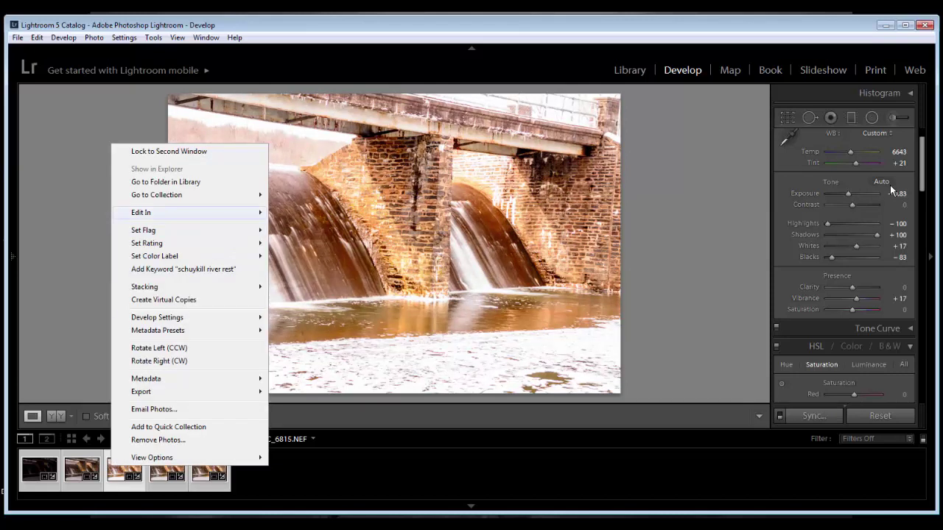
mouse_move(189, 212)
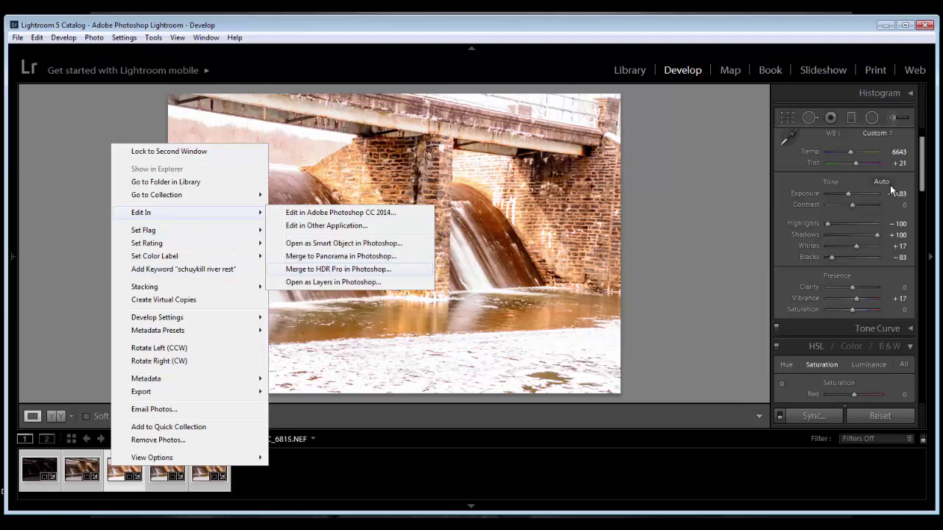
left_click(338, 269)
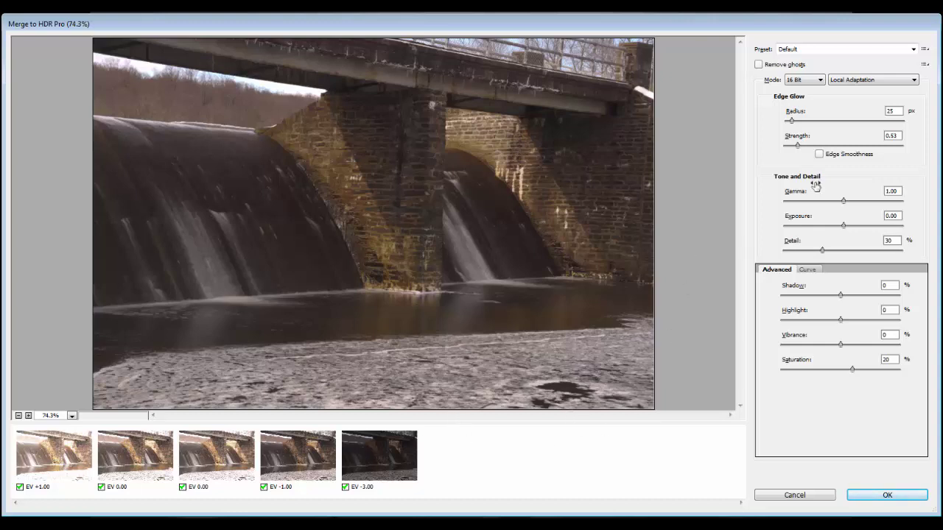
Apply the Photorealistic preset to the HDR merge and turn on ghost removal.
left_click(912, 49)
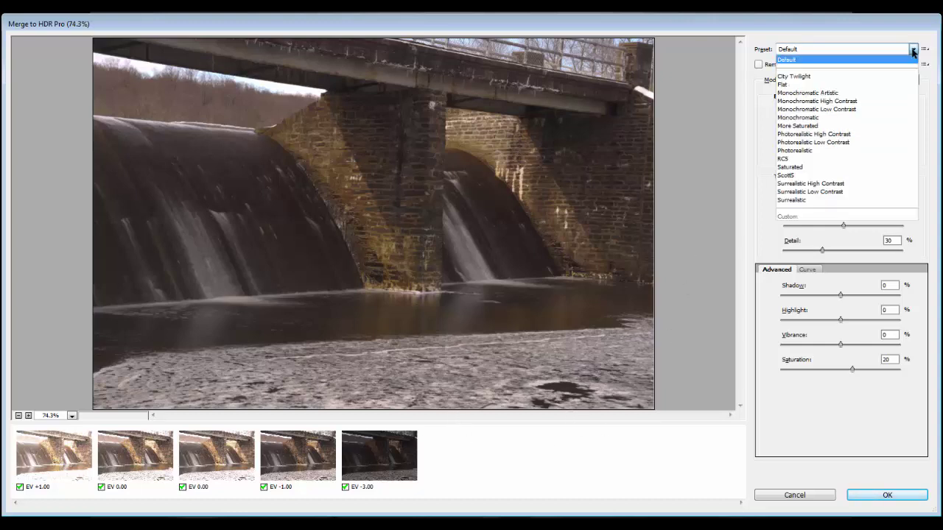
left_click(827, 151)
left_click(759, 65)
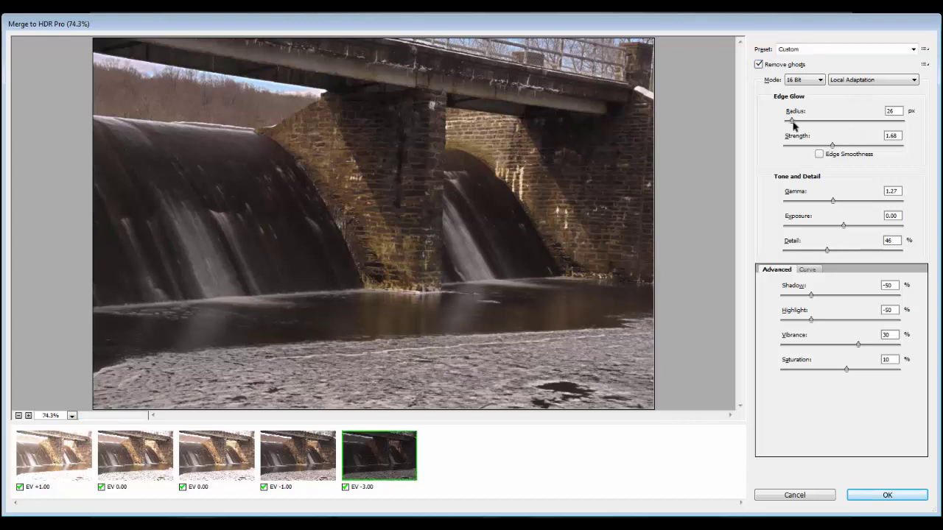
Set the edge glow radius to 91 px and its strength to 1.31, with Edge Smoothness turned on.
left_click_drag(791, 121, 808, 127)
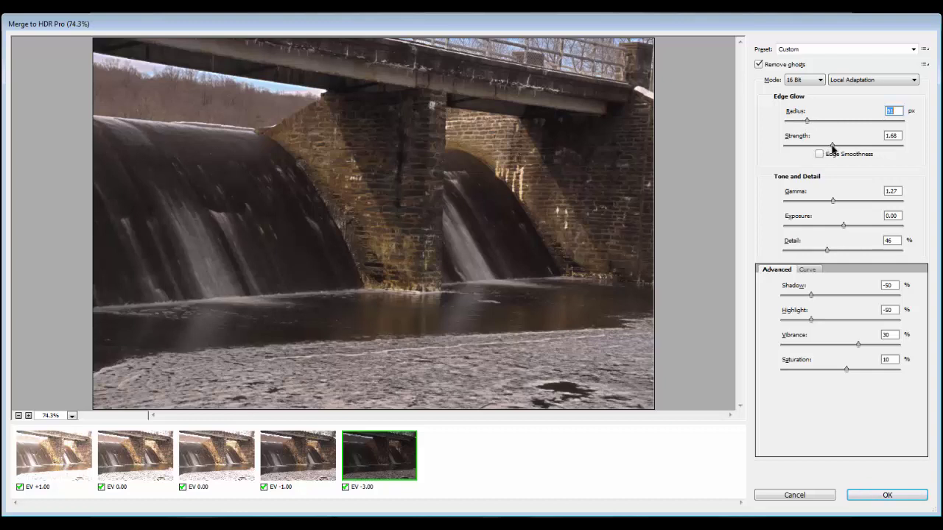
mouse_move(833, 147)
left_mouse_down()
mouse_move(843, 147)
mouse_move(821, 151)
left_mouse_up()
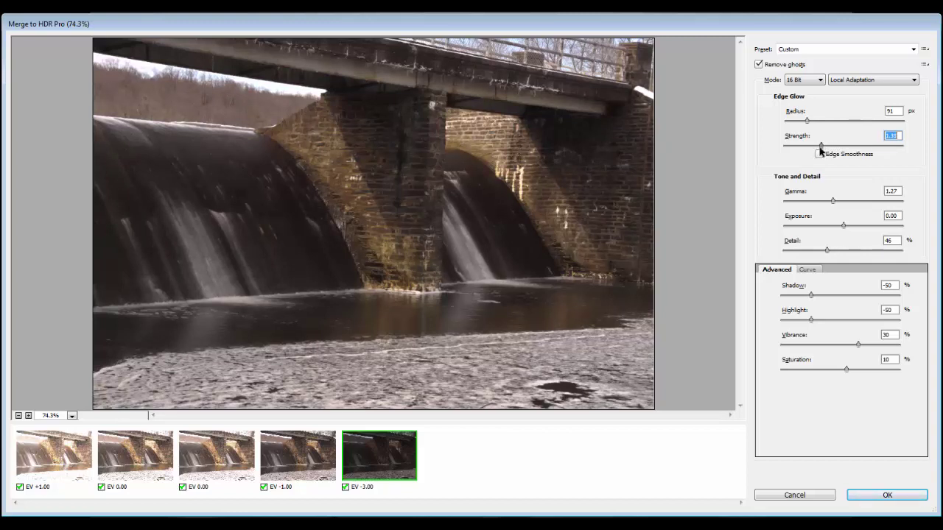
left_click(820, 154)
left_click(818, 155)
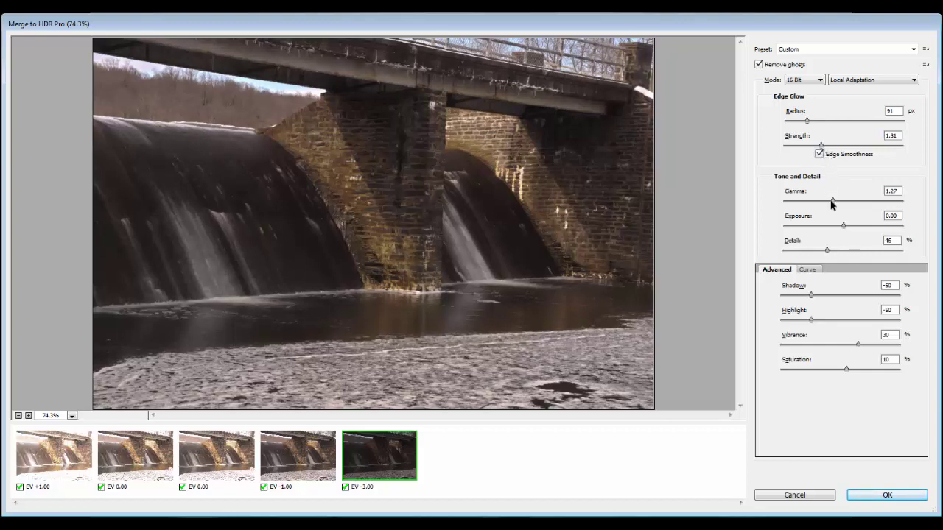
Set the gamma of the HDR merge to 0.85 and the detail to 120%.
left_click_drag(831, 204, 850, 204)
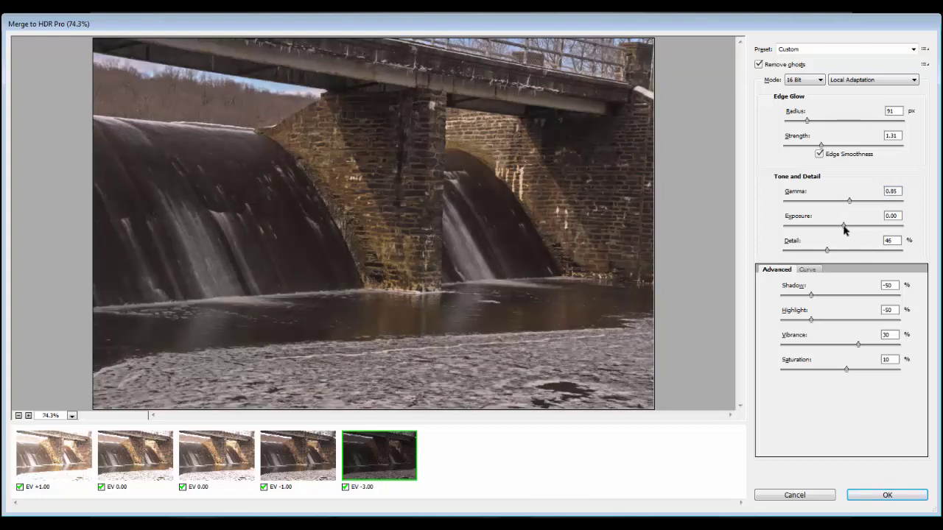
left_click_drag(827, 250, 858, 252)
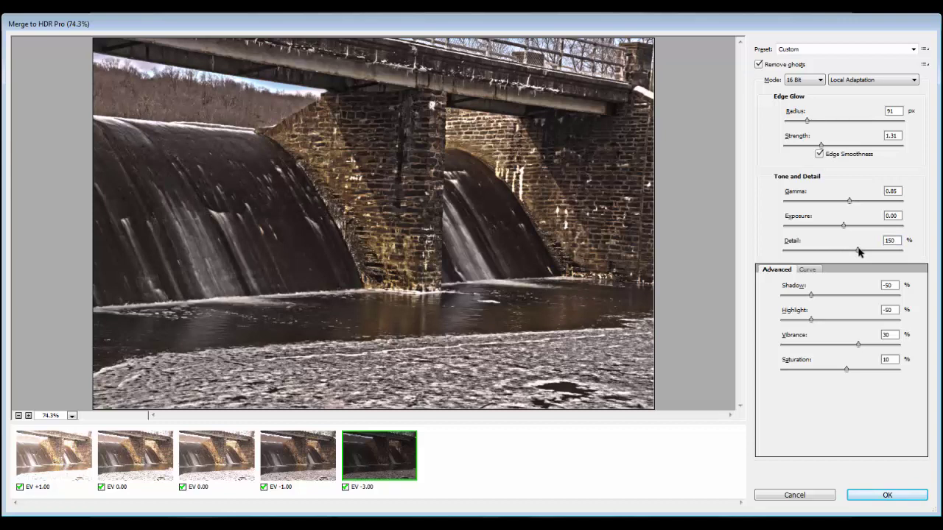
left_click_drag(858, 252, 849, 253)
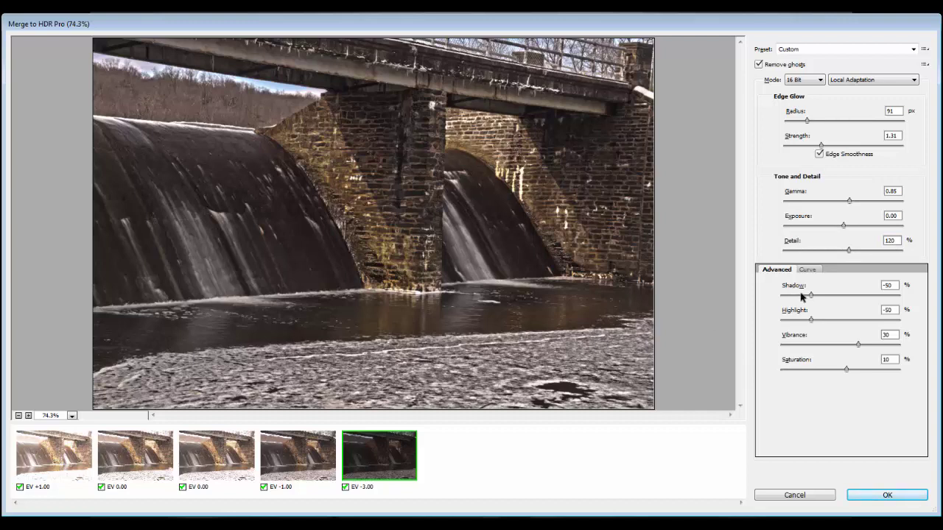
Shape the HDR tone curve into a gentle S with input/output points 82/86, 49/49 and 16/10 percent, and complete the merge.
left_click_drag(811, 295, 815, 325)
left_click(807, 270)
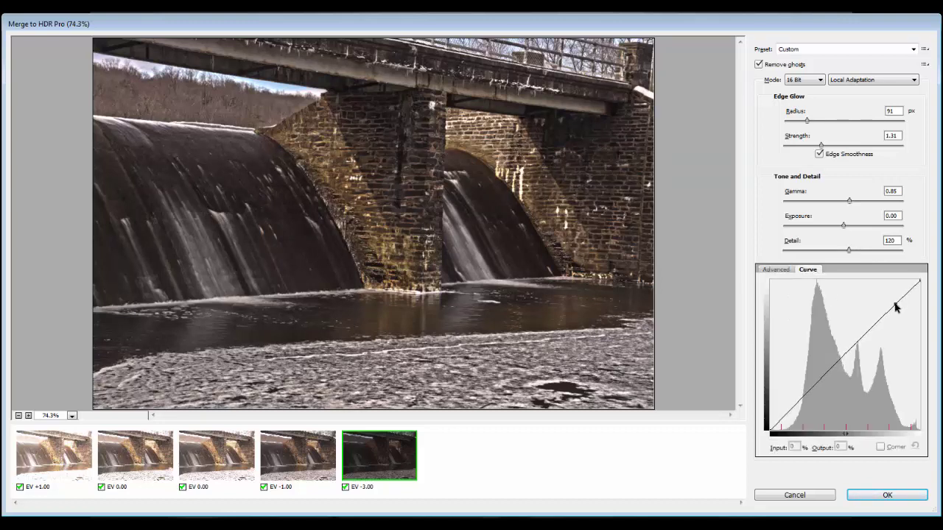
left_click_drag(897, 308, 894, 299)
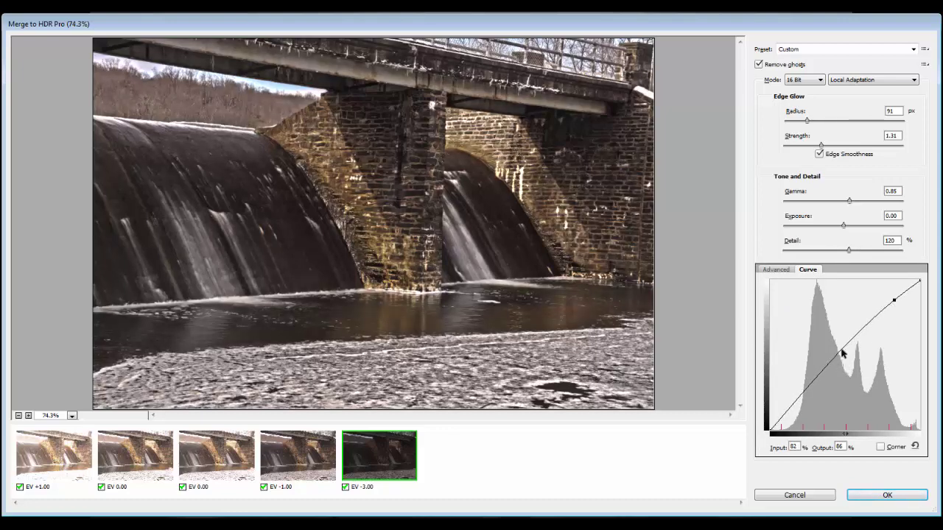
left_click(842, 352)
left_click_drag(841, 352, 844, 360)
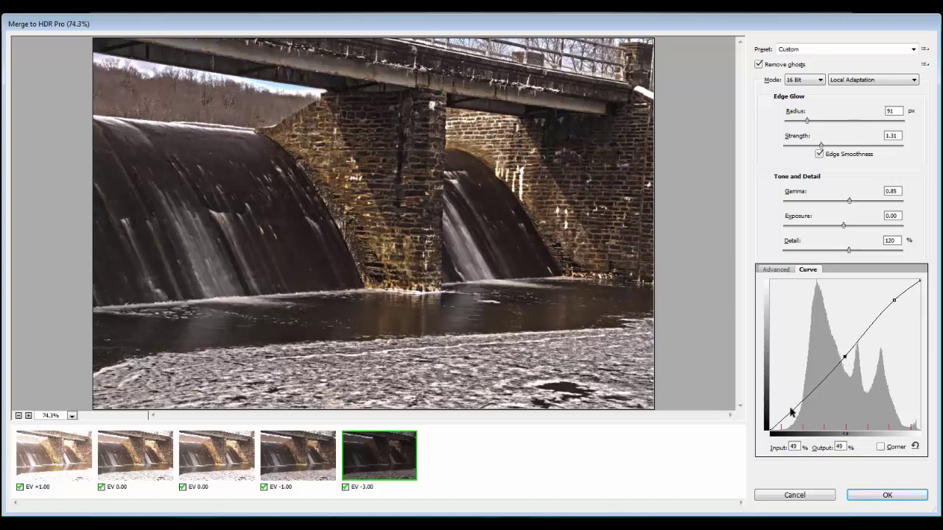
left_click_drag(789, 413, 795, 416)
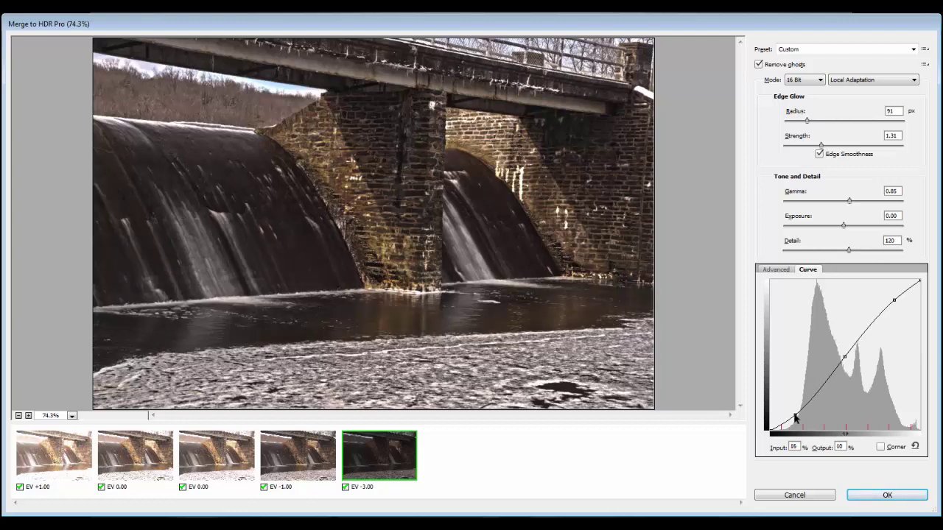
left_click(884, 495)
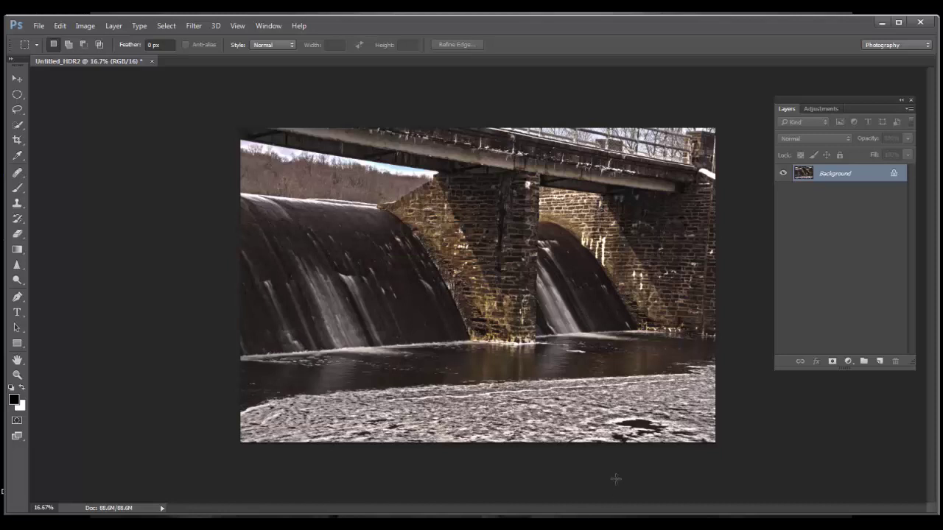
Duplicate the Background layer and convert the copy to a smart object.
left_click(16, 80)
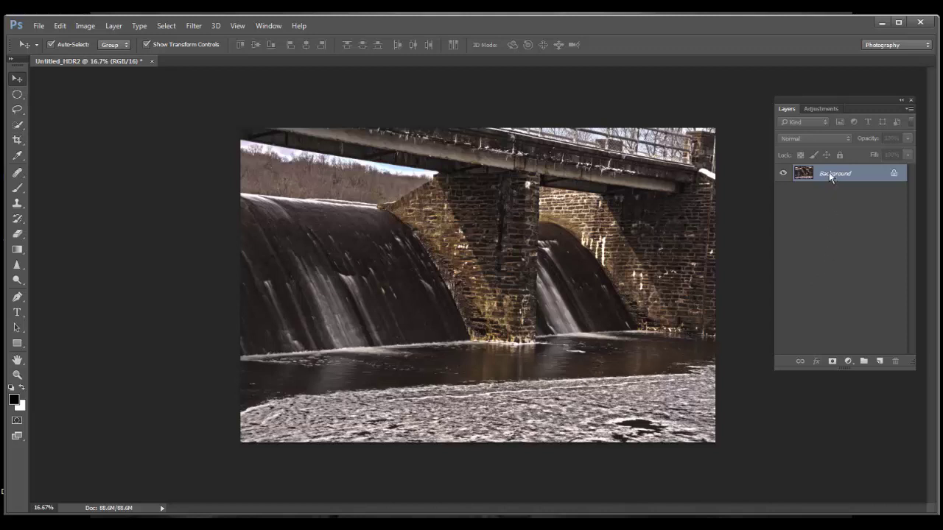
left_click_drag(828, 175, 878, 361)
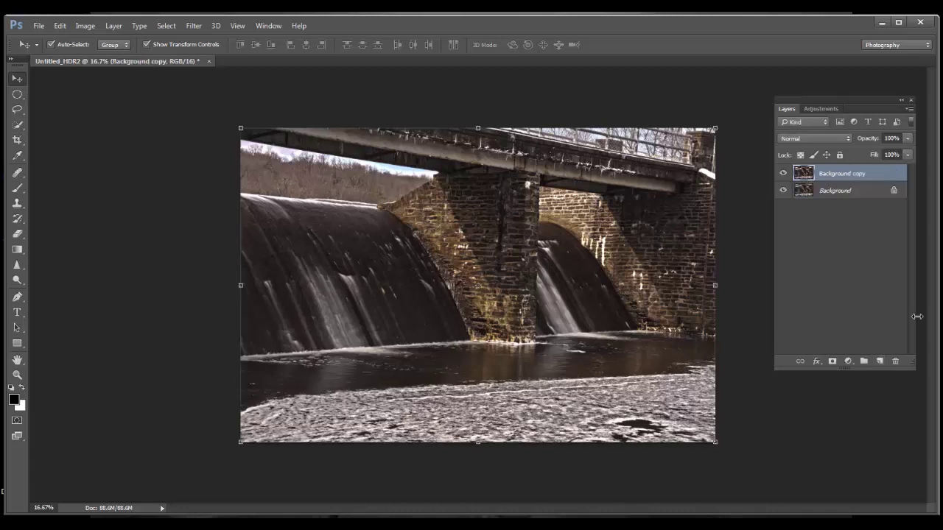
right_click(844, 176)
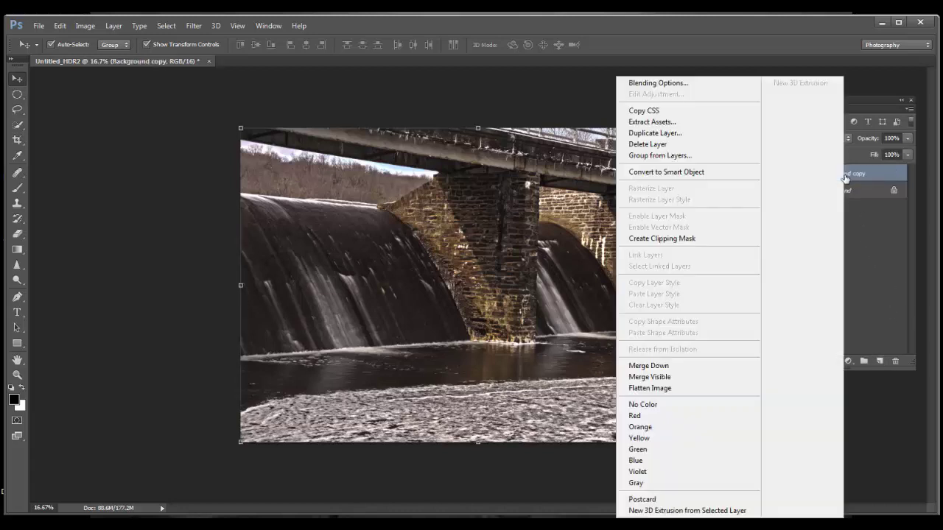
left_click(703, 172)
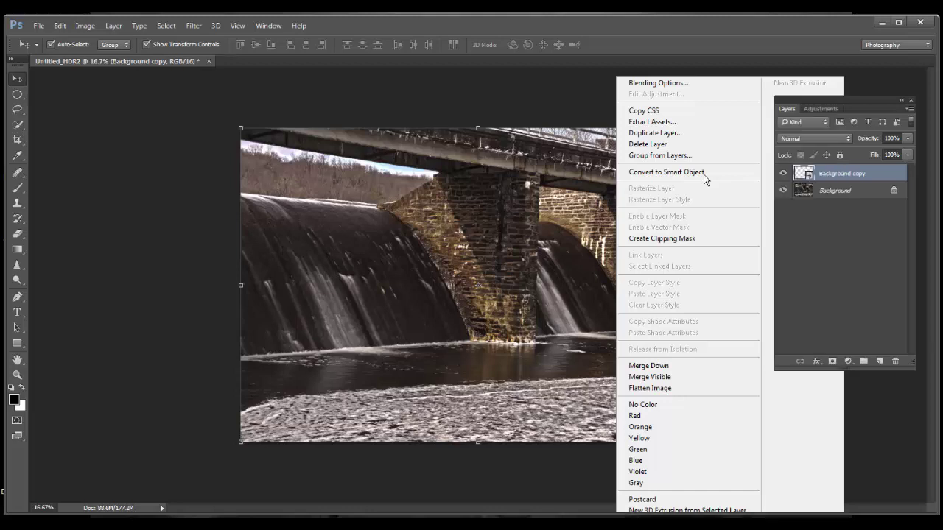
left_click(666, 172)
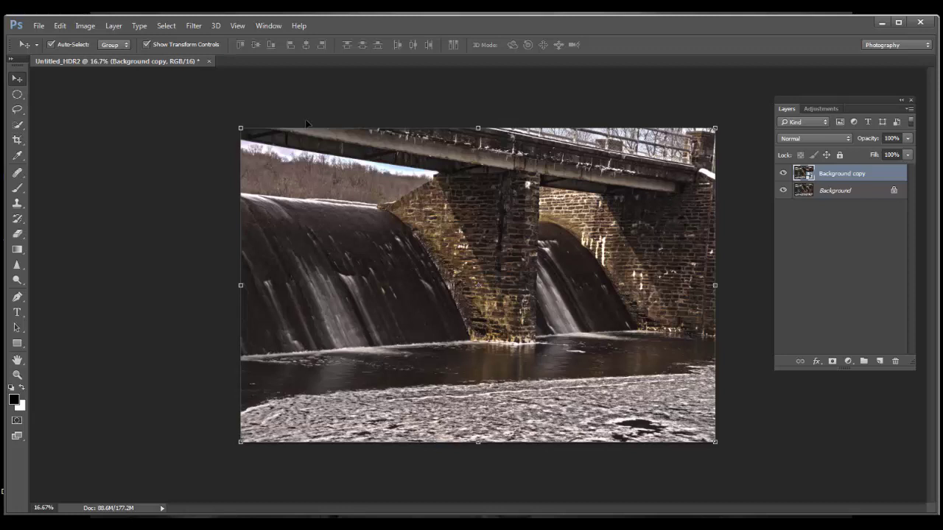
Start a Tilt-Shift blur on the Background copy layer and place its sharp band across the waterfalls and stone pillar, with short fades on both sides.
left_click(191, 26)
mouse_move(224, 167)
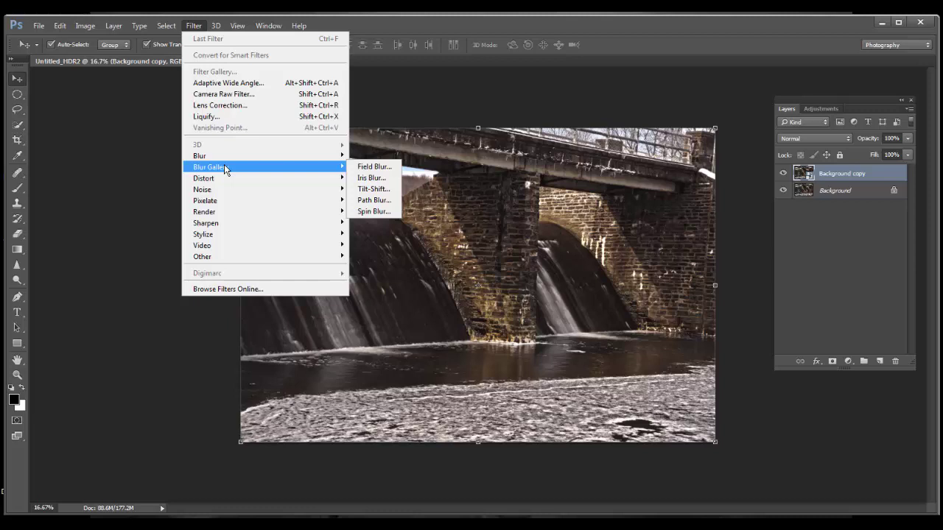
left_click(374, 191)
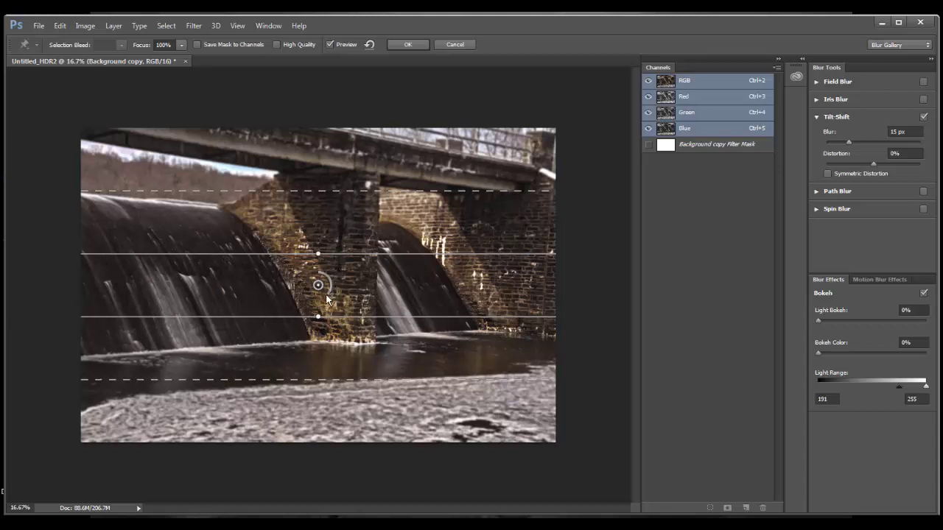
left_click_drag(317, 284, 325, 202)
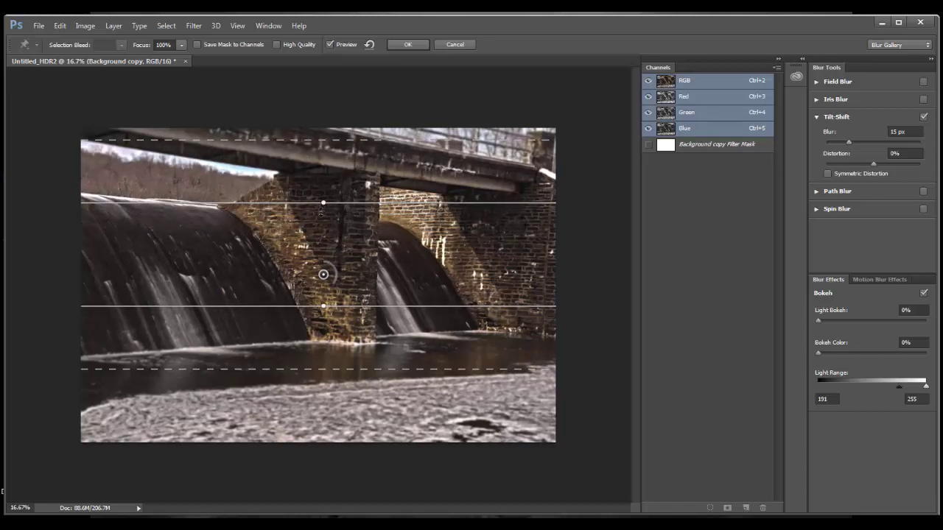
left_click_drag(327, 205, 333, 227)
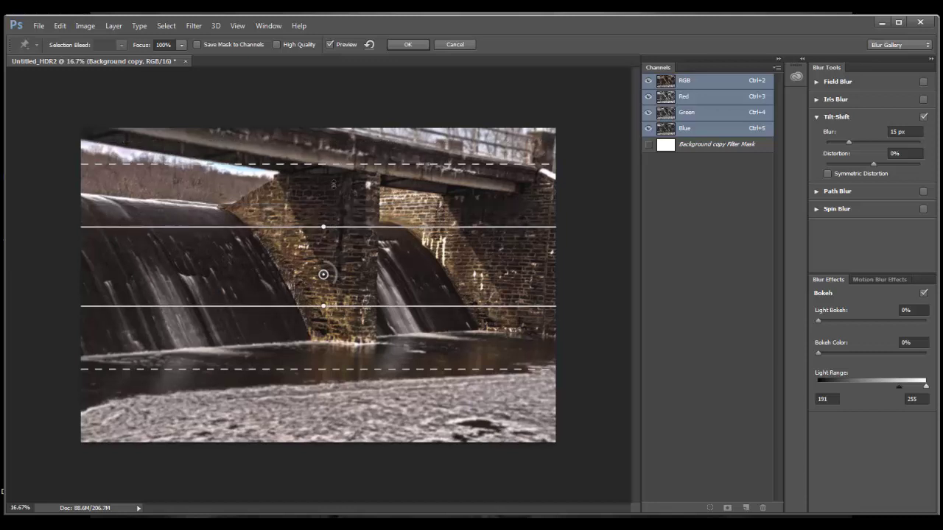
left_click_drag(330, 164, 328, 194)
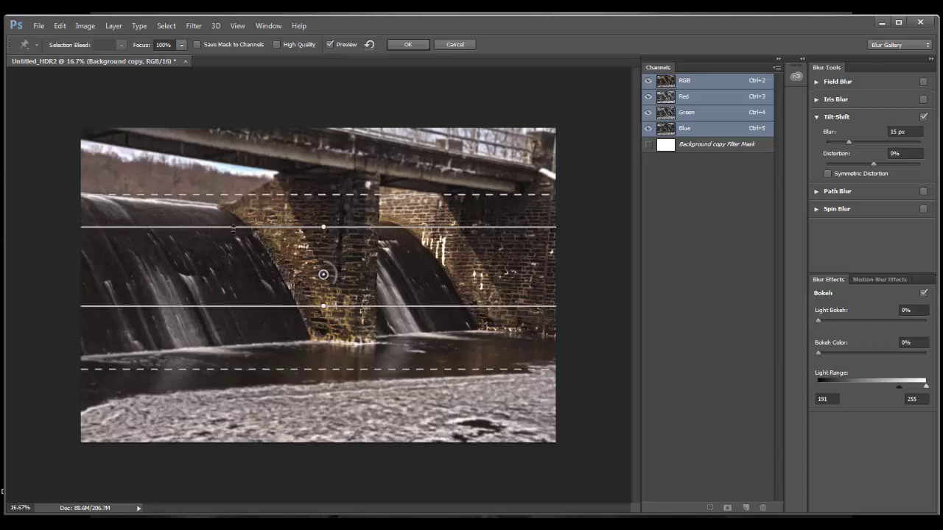
left_click_drag(233, 226, 235, 218)
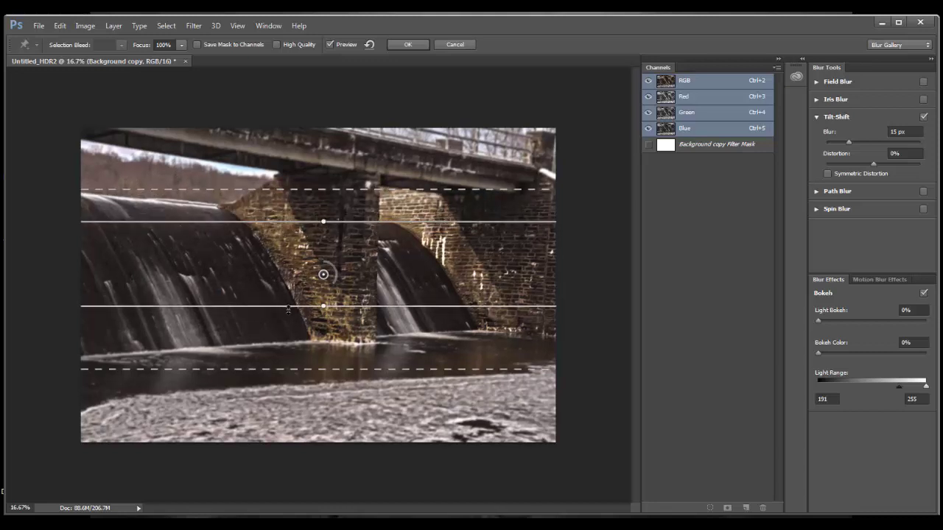
left_click_drag(346, 369, 348, 412)
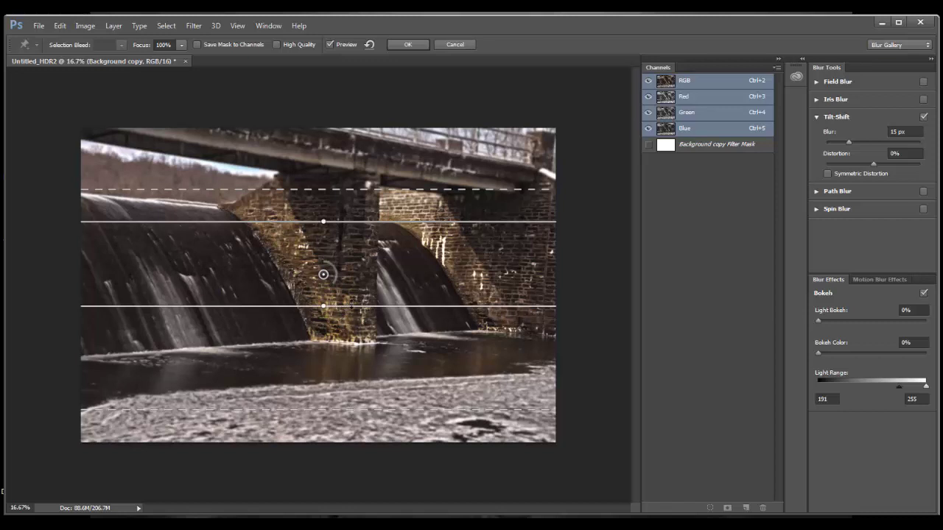
left_click_drag(349, 411, 346, 381)
left_click_drag(374, 374, 368, 345)
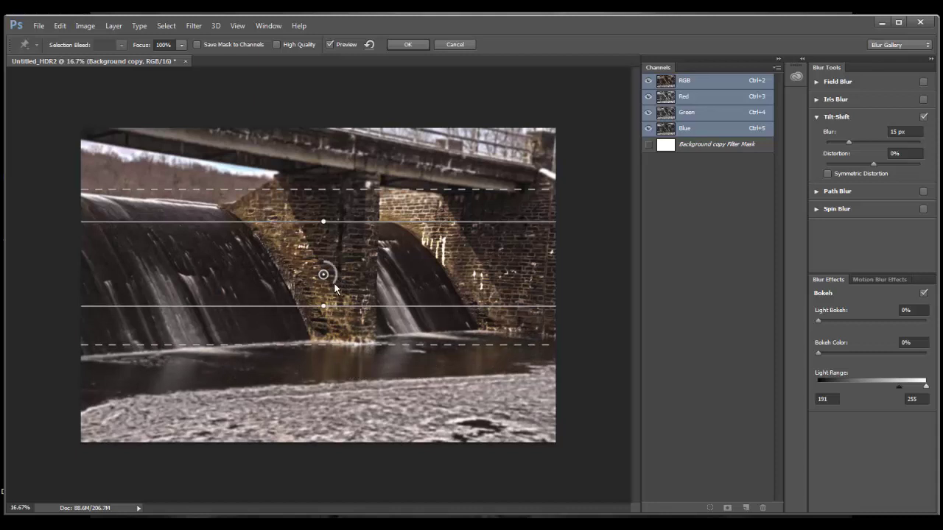
Set the tilt-shift blur to 19 px and extend the sharp band down to the pillar's base, with a short fade over the water below.
left_click_drag(333, 282, 318, 285)
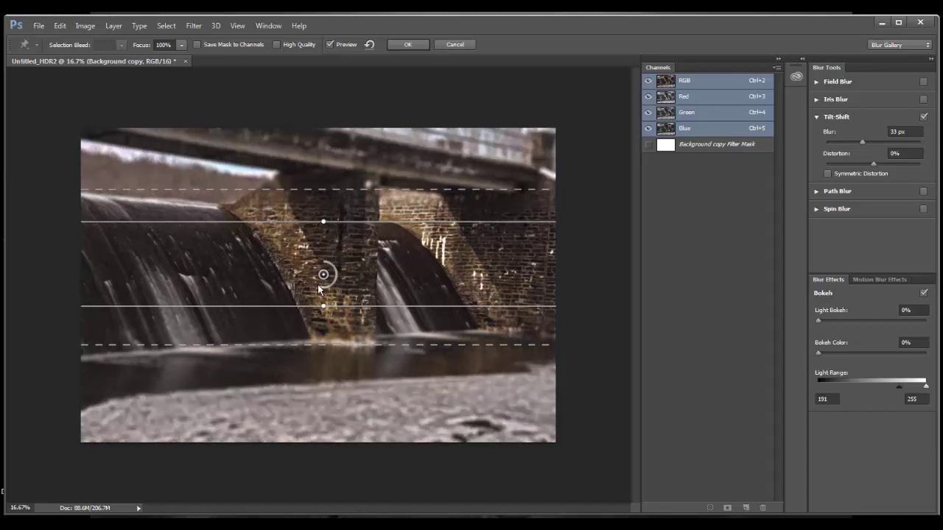
mouse_move(318, 286)
left_mouse_down()
mouse_move(324, 296)
mouse_move(326, 286)
left_mouse_up()
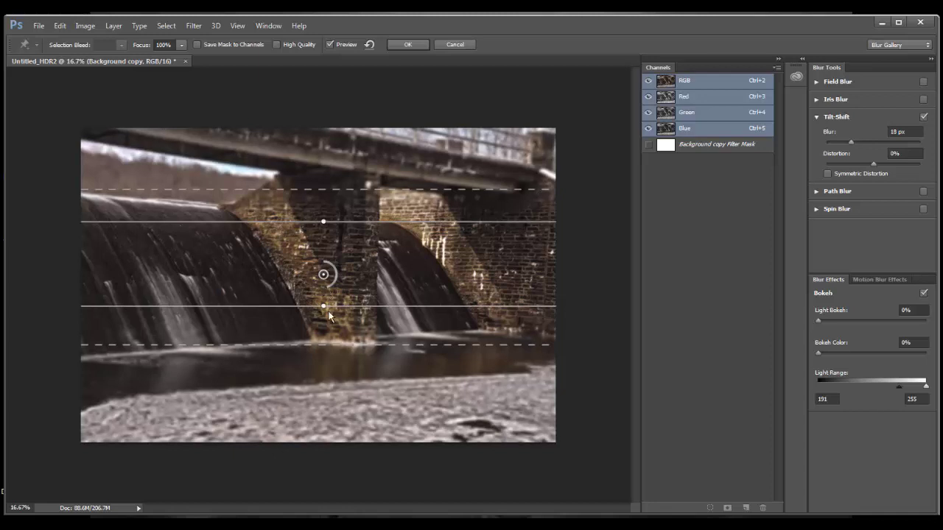
left_click_drag(349, 344, 349, 365)
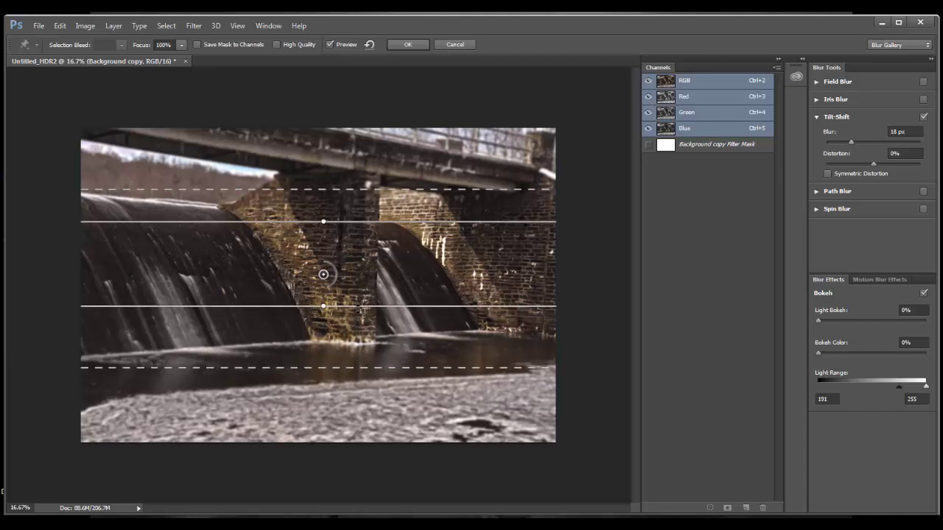
left_click_drag(359, 308, 359, 341)
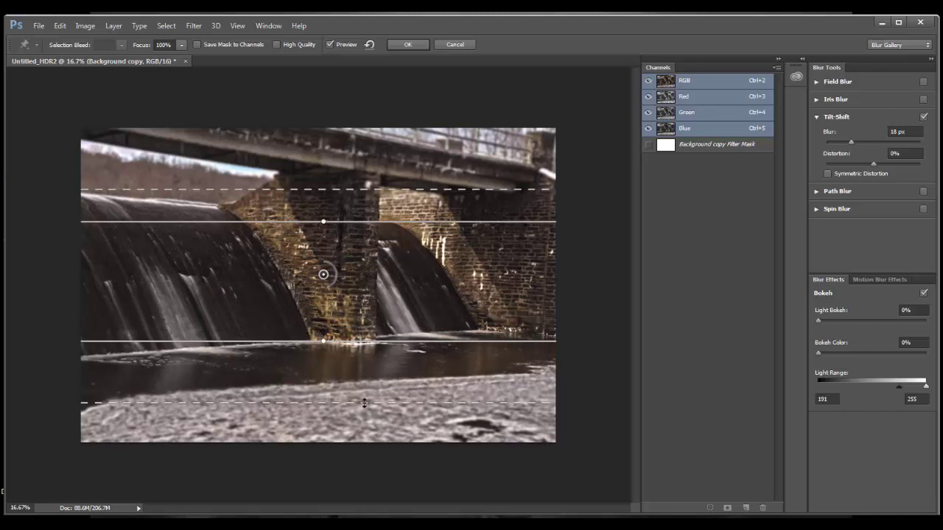
left_click_drag(363, 395, 363, 368)
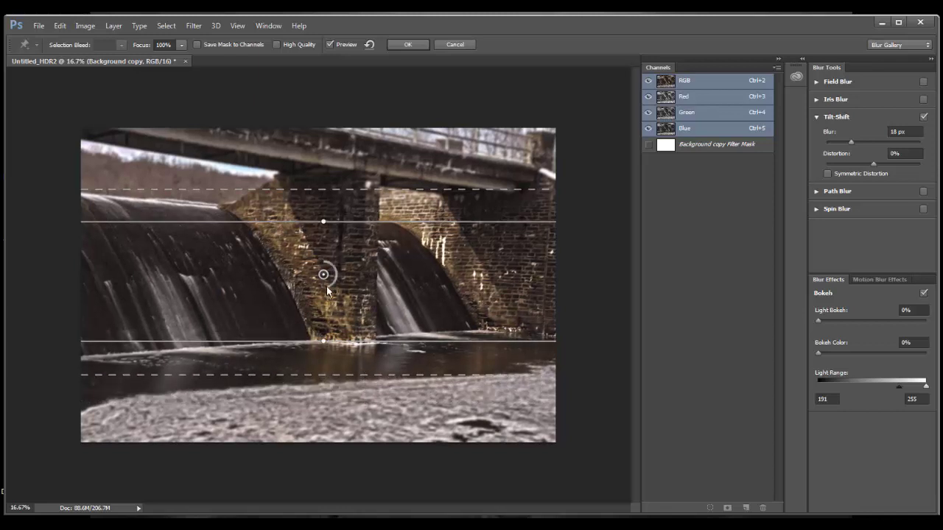
left_click_drag(325, 286, 323, 286)
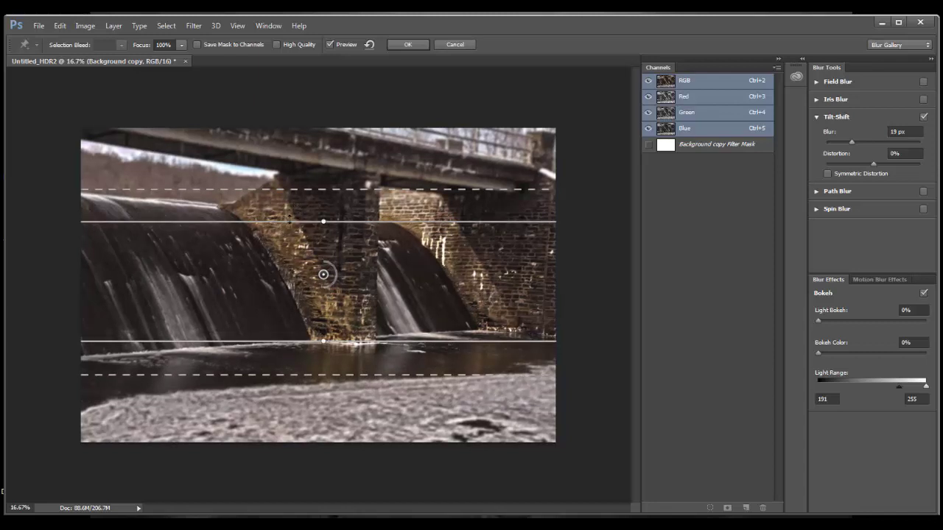
Raise the sharp band's upper edge to the crest of the waterfall, widen the fade above it and apply the tilt-shift blur.
left_click_drag(290, 220, 289, 202)
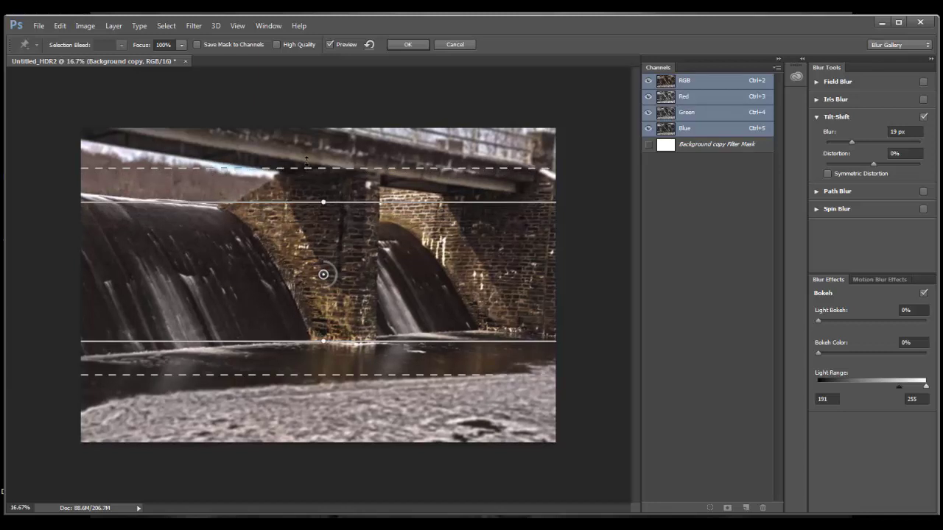
mouse_move(307, 169)
left_mouse_down()
mouse_move(305, 178)
mouse_move(305, 159)
left_mouse_up()
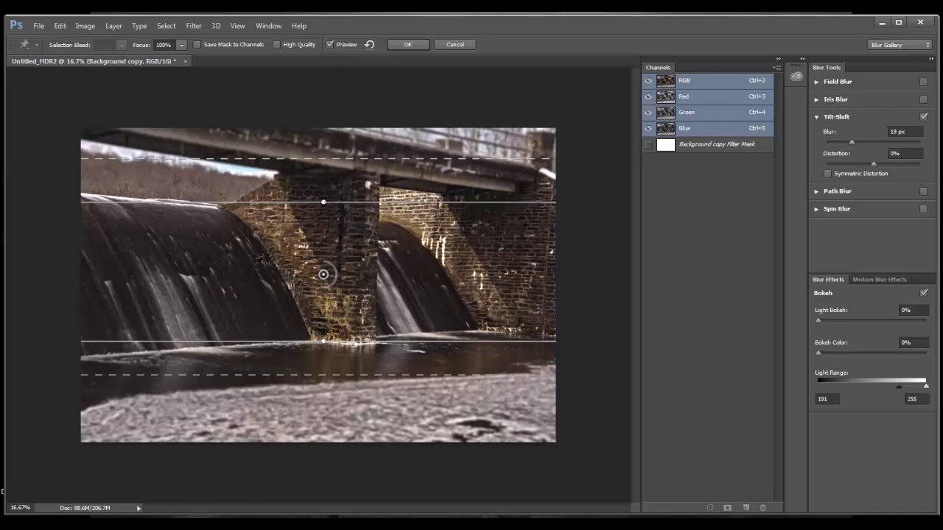
left_click(407, 44)
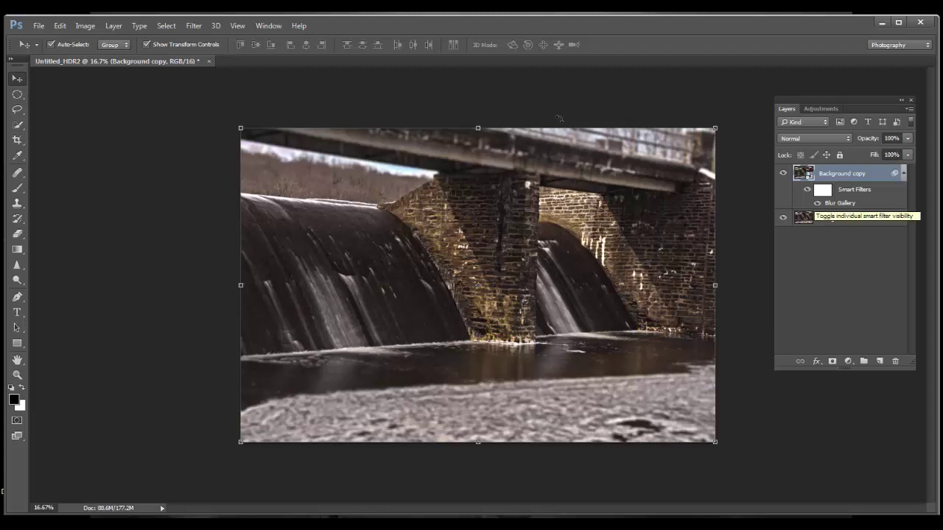
Compare the image with and without the Blur Gallery smart filter, leaving the filter switched on.
left_click(817, 202)
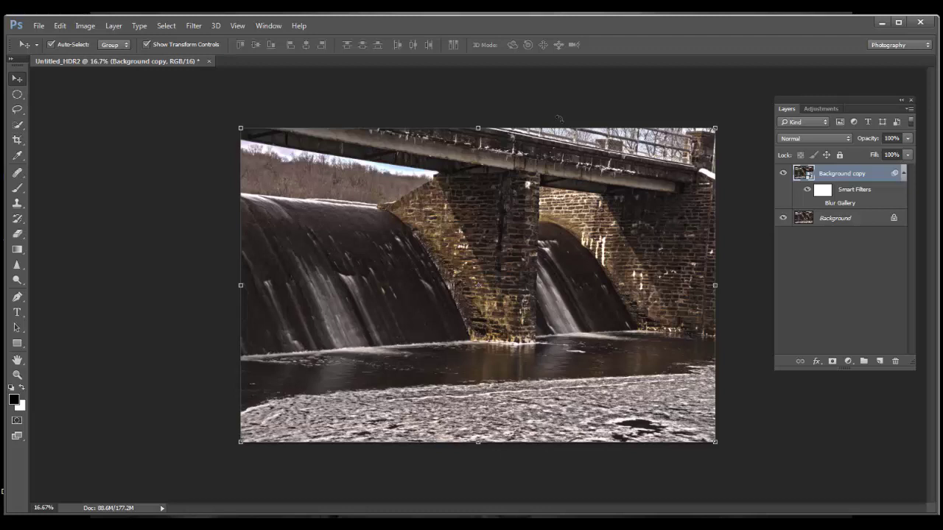
key("ctrl+z")
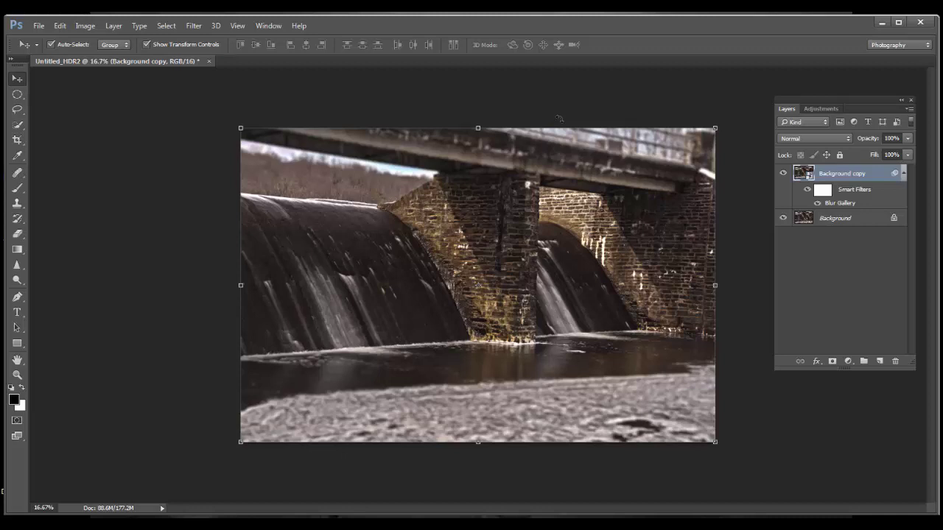
Straighten the image with a slight counterclockwise rotation and crop its edges to fit.
key("c")
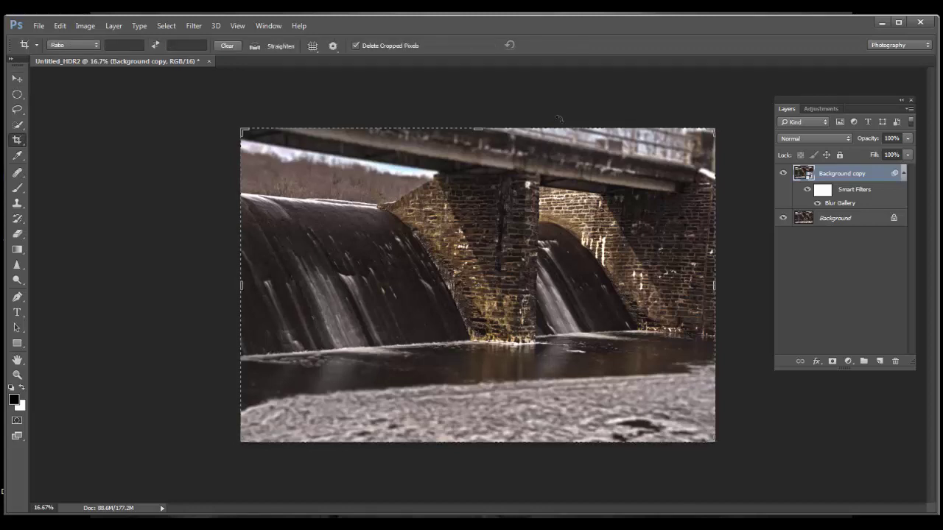
left_click_drag(559, 118, 559, 117)
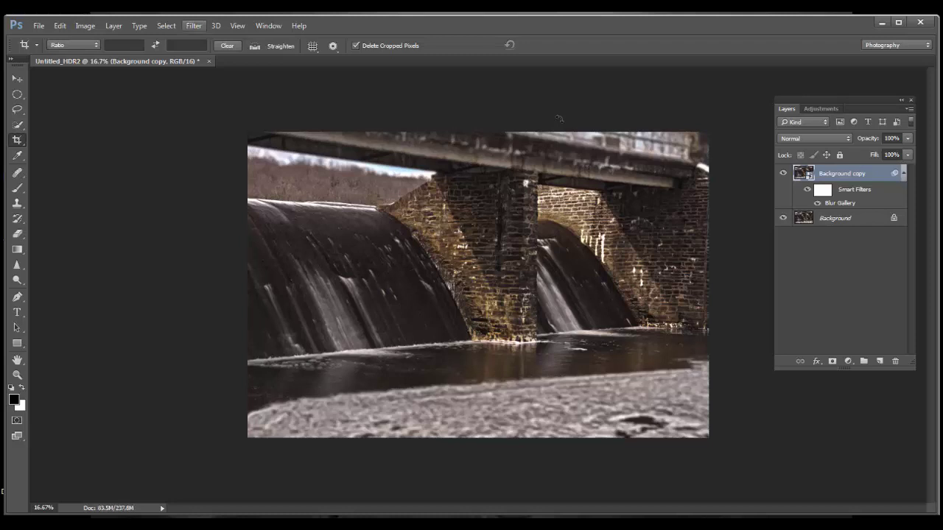
Flatten the image into a single background layer.
left_click(194, 25)
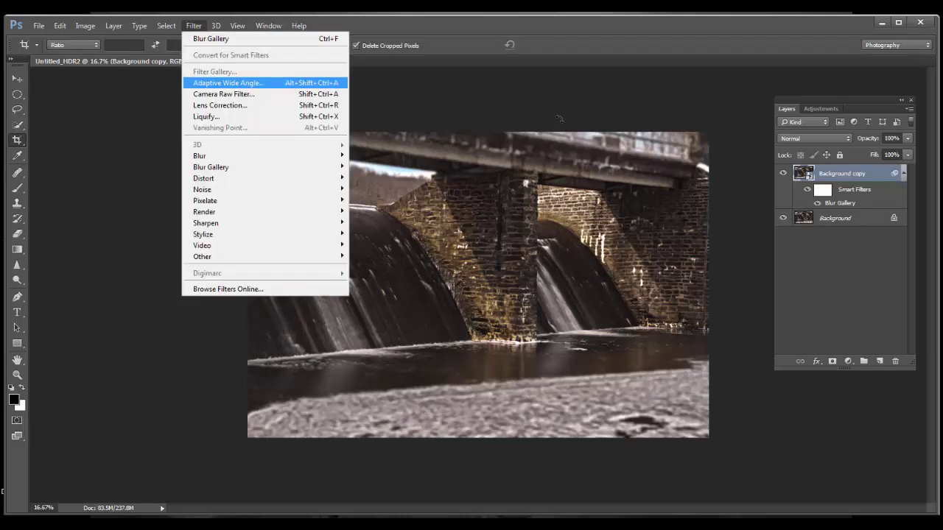
key("Escape")
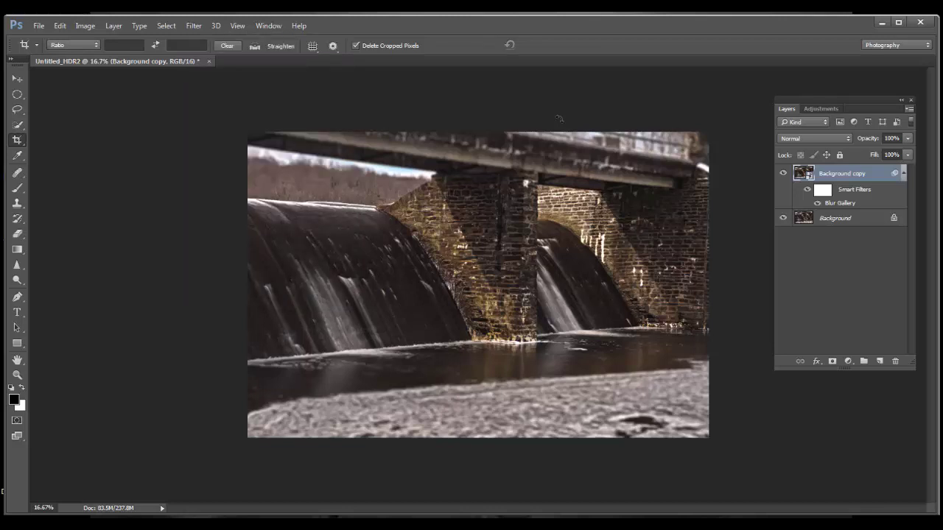
left_click(909, 108)
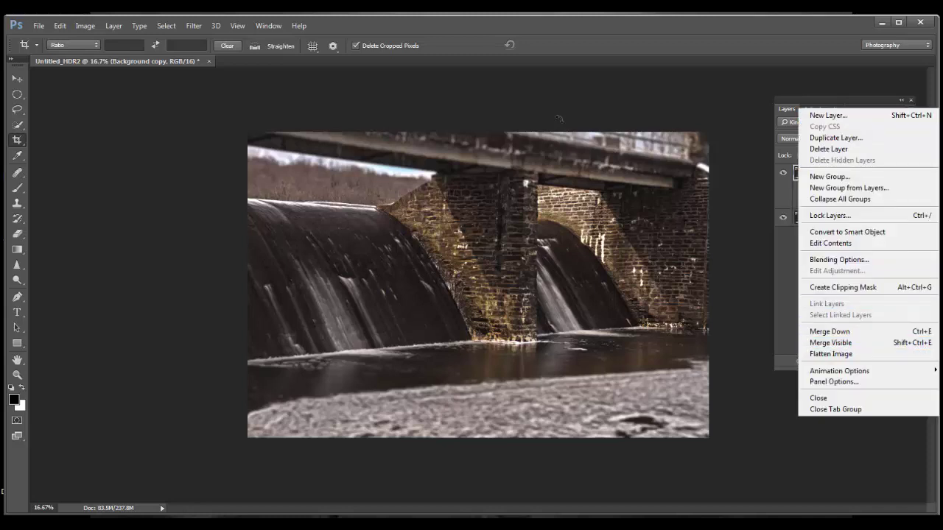
left_click(831, 353)
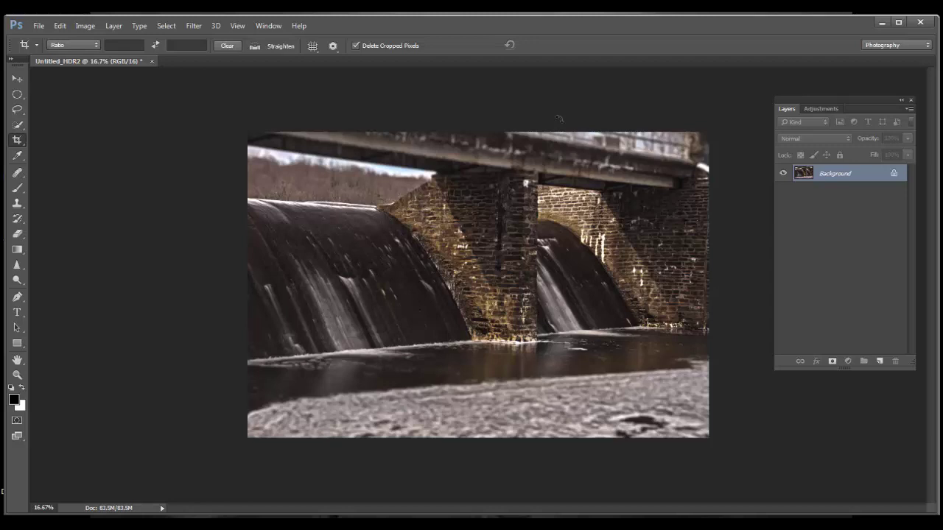
Duplicate the background layer and convert the copy to a Smart Object.
key("ctrl+j")
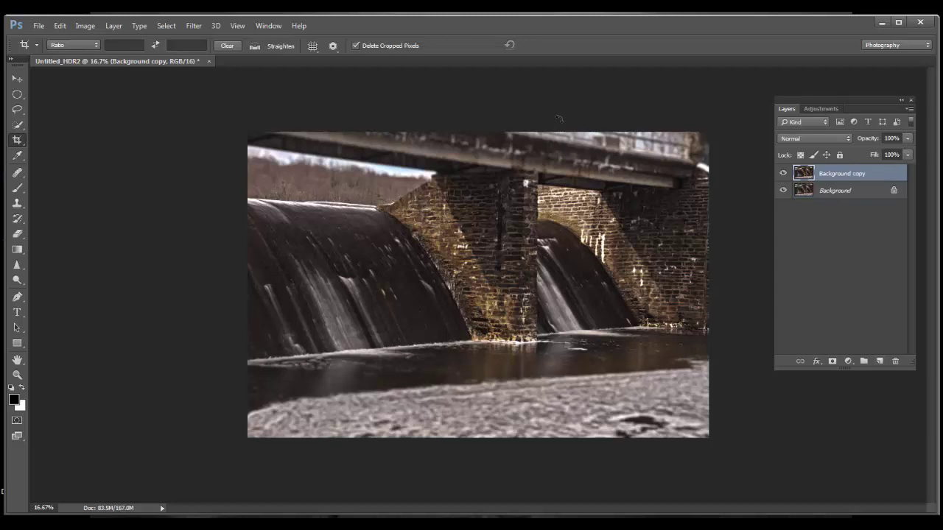
right_click(841, 173)
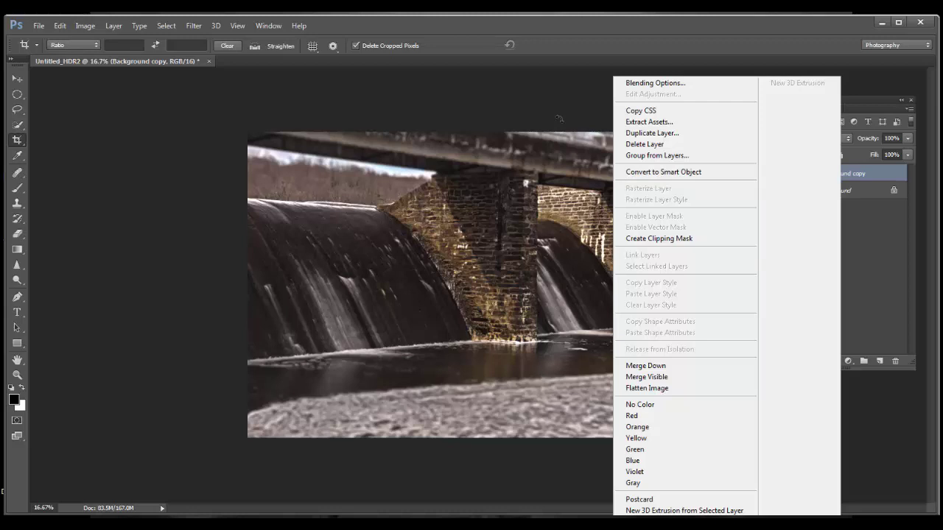
left_click(558, 118)
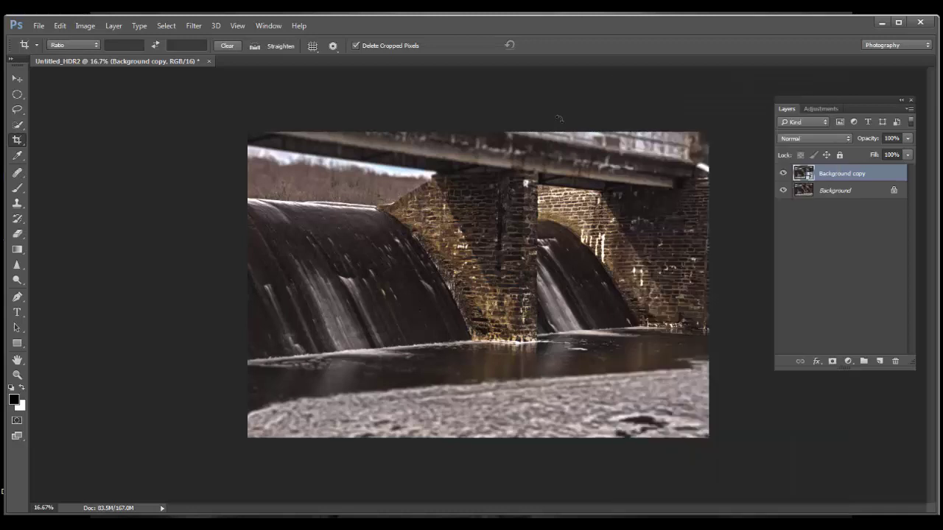
Add a Black & White adjustment layer above the copy and set its blend mode to Luminosity.
left_click(847, 361)
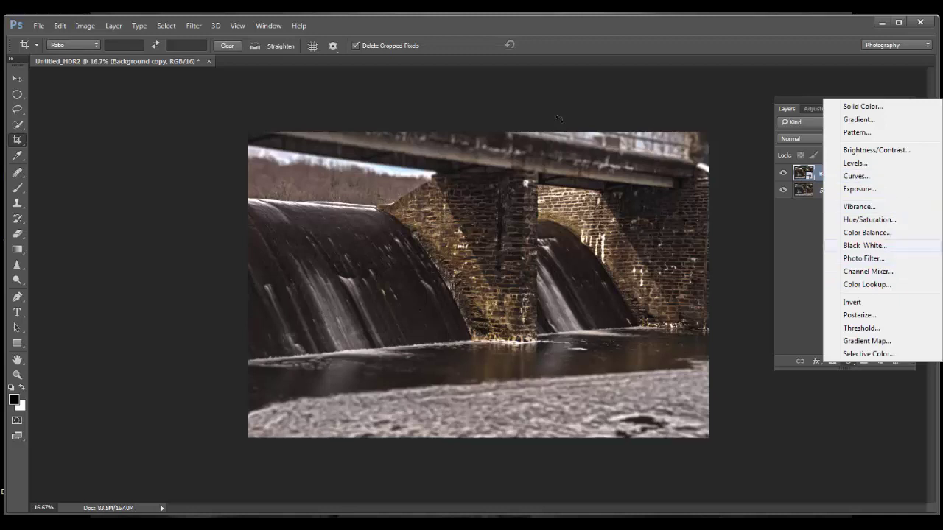
left_click(864, 245)
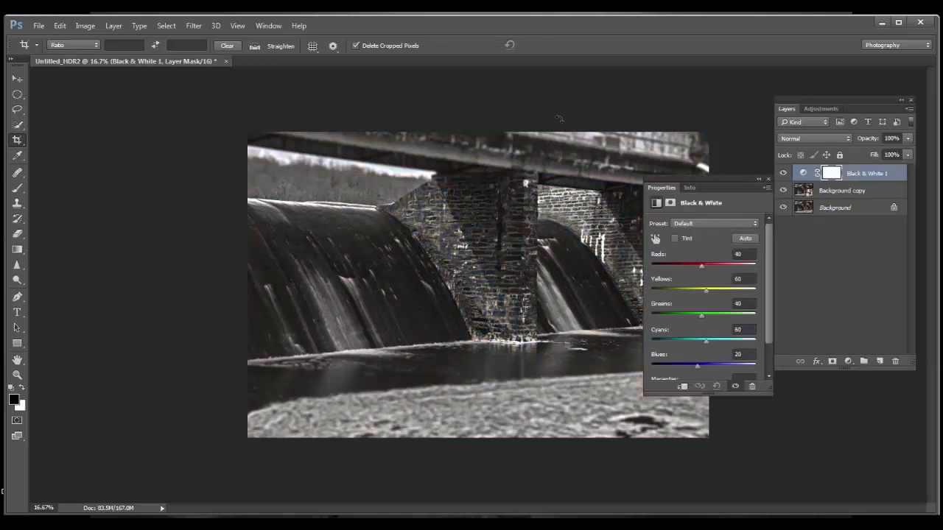
left_click(815, 138)
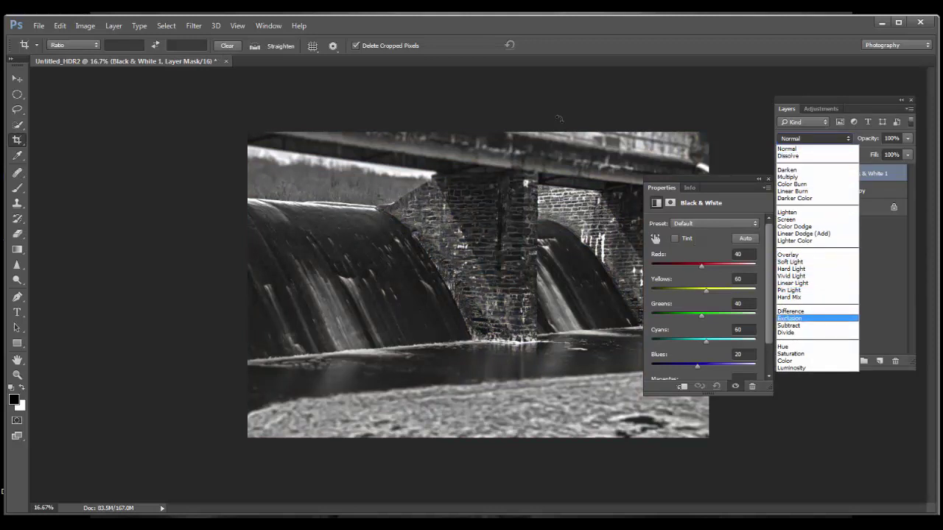
left_click(792, 367)
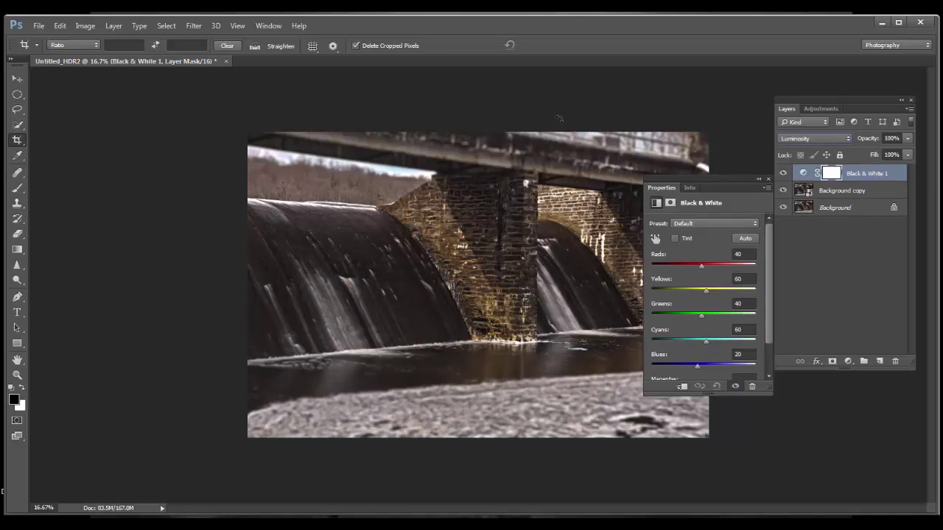
Lower the Reds value of the Black & White adjustment to -29.
left_click_drag(701, 266, 703, 266)
key("Down")
key("Down")
key("Down")
key("Down")
key("Down")
key("Down")
key("Down")
key("Down")
key("Down")
key("Down")
key("Down")
key("Down")
key("Down")
key("Down")
key("Down")
key("Down")
key("Down")
key("Down")
key("Down")
key("Down")
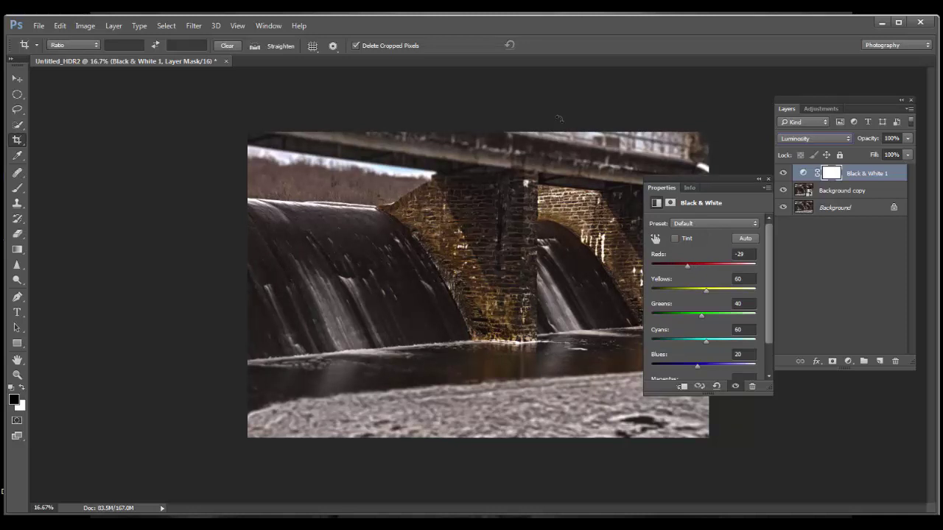
Raise the Yellows value of the Black & White adjustment to 101.
key("Tab")
key("Up")
key("Up")
key("Up")
key("Up")
key("Up")
key("Up")
key("Up")
key("Up")
key("Up")
key("Up")
key("Up")
key("Up")
key("Up")
key("Up")
key("Up")
key("Up")
key("Up")
key("Up")
key("Up")
key("Up")
key("Down")
key("Down")
key("Down")
key("Down")
key("Down")
key("Down")
key("Down")
key("Down")
key("Down")
key("Down")
key("Down")
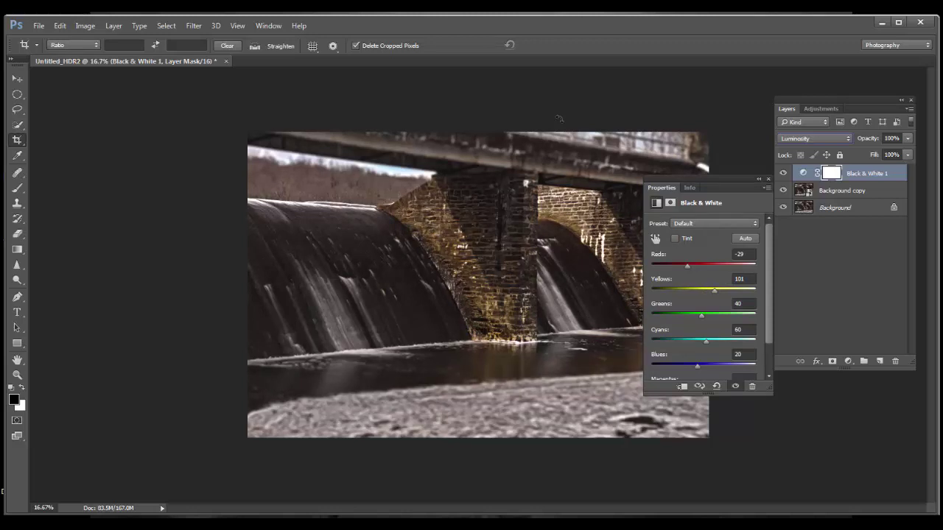
Set the Greens value of the Black & White adjustment to -15 and the Cyans value to 56.
key("shift+Down")
key("shift+Down")
key("shift+Down")
key("shift+Down")
key("shift+Down")
key("shift+Down")
key("shift+Down")
key("shift+Up")
key("shift+Up")
key("Up")
key("Up")
key("Down")
key("Down")
key("Down")
key("Down")
key("Down")
key("Down")
key("Down")
key("Tab")
type("53")
Lower the Blues value of the Black & White adjustment to -96.
key("shift+Down")
key("shift+Down")
key("shift+Down")
key("shift+Down")
key("shift+Down")
key("shift+Down")
key("shift+Down")
key("shift+Down")
key("shift+Down")
key("shift+Down")
key("shift+Down")
key("shift+Down")
key("shift+Down")
key("shift+Down")
key("shift+Down")
key("shift+Down")
key("shift+Up")
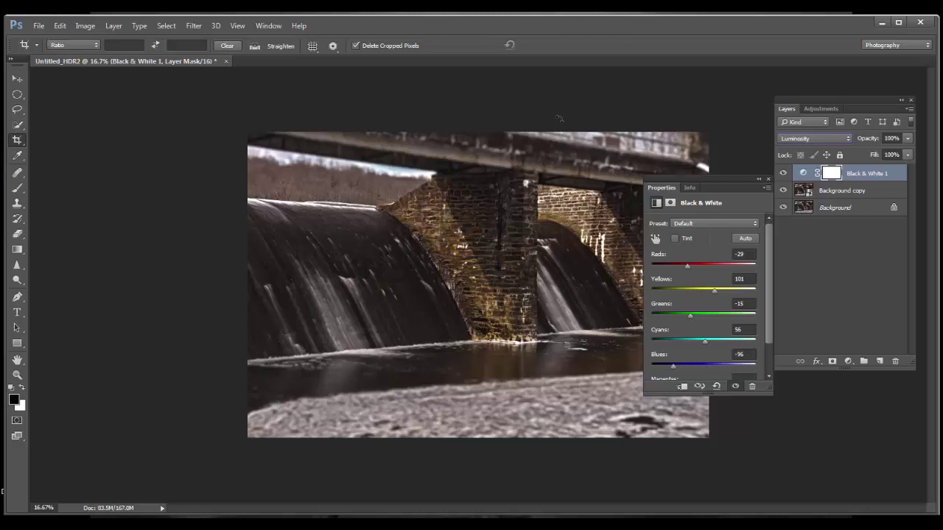
Finish fine-tuning the Black & White color values and flatten all layers into a single background.
key("shift+Down")
key("shift+Up")
key("Up")
key("shift+Up")
key("Up")
key("Up")
key("Up")
key("Up")
key("Up")
key("Up")
key("Up")
left_click(909, 109)
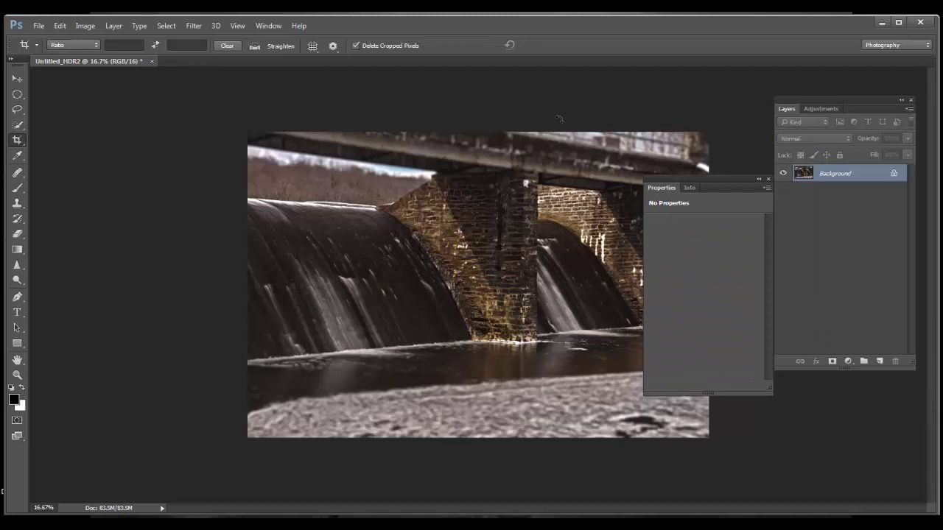
left_click(767, 179)
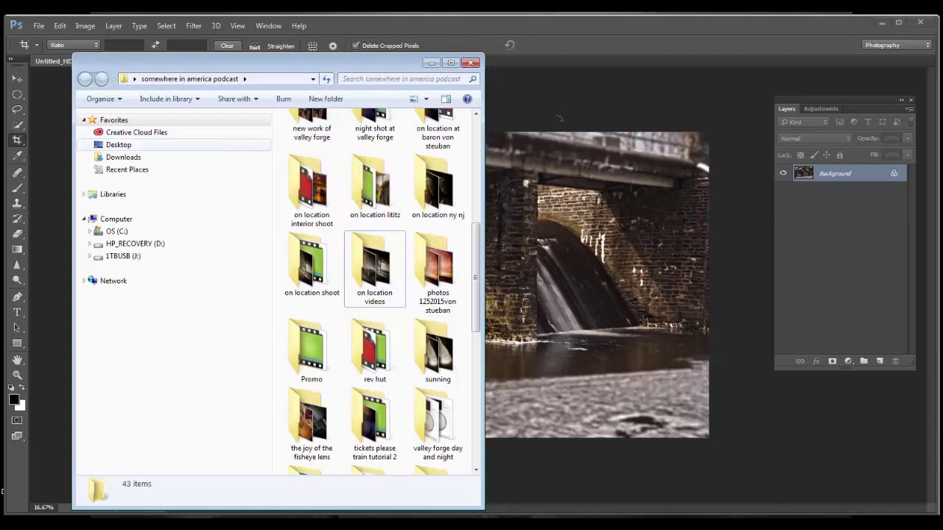
In Windows Explorer, open the Flypaper Textures Autumn Painterly folder inside the texture folder on the desktop.
left_click(118, 145)
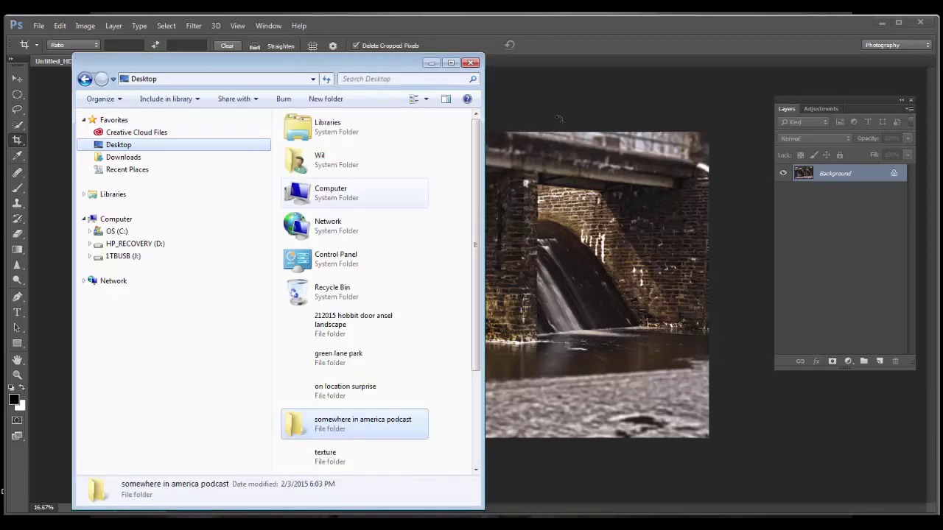
left_click_drag(475, 244, 475, 314)
key("Down")
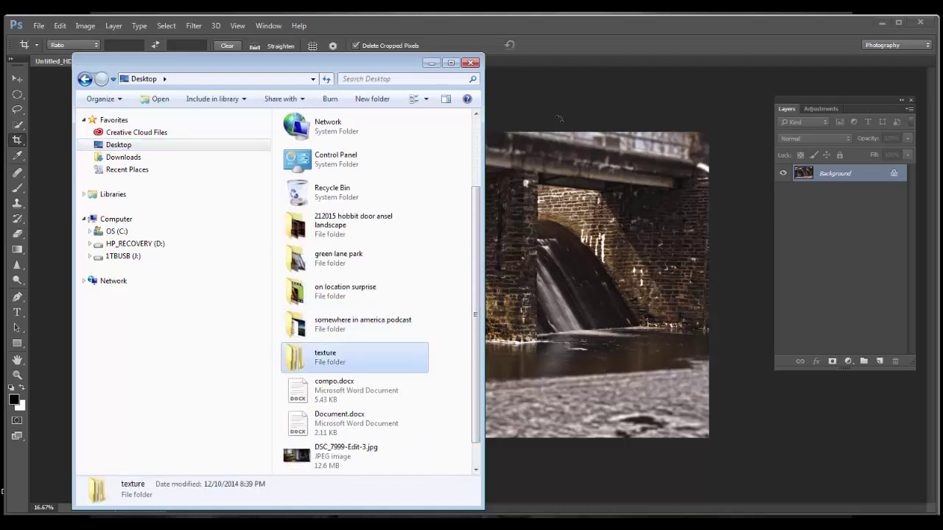
key("Return")
key("Down")
key("Return")
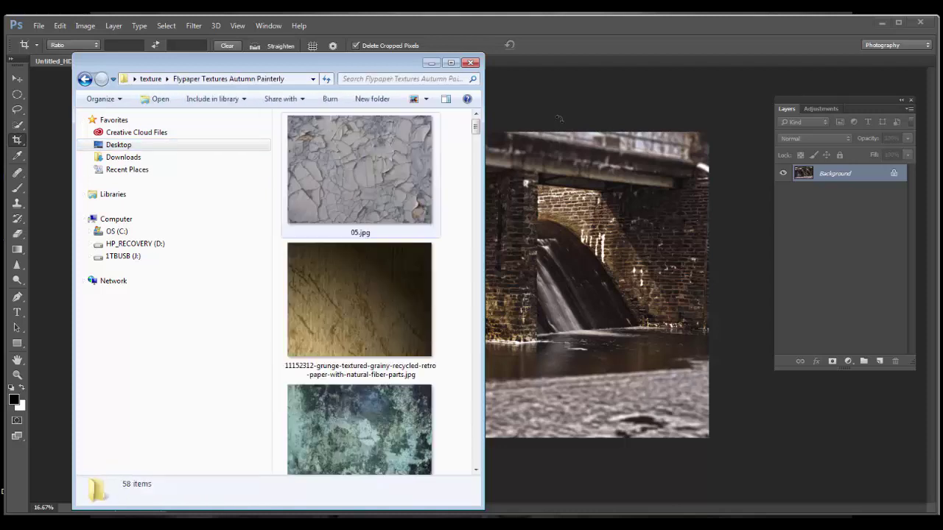
Browse the texture images and select PDPA Artist's Easel Texture 300 dpi.jpg.
key("Down")
scroll(560, 118, "down", 10)
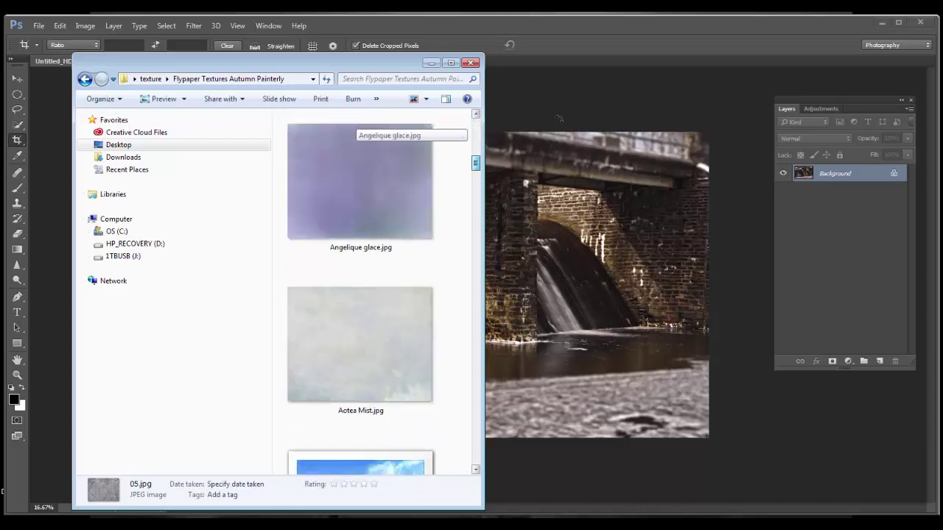
scroll(560, 118, "down", 10)
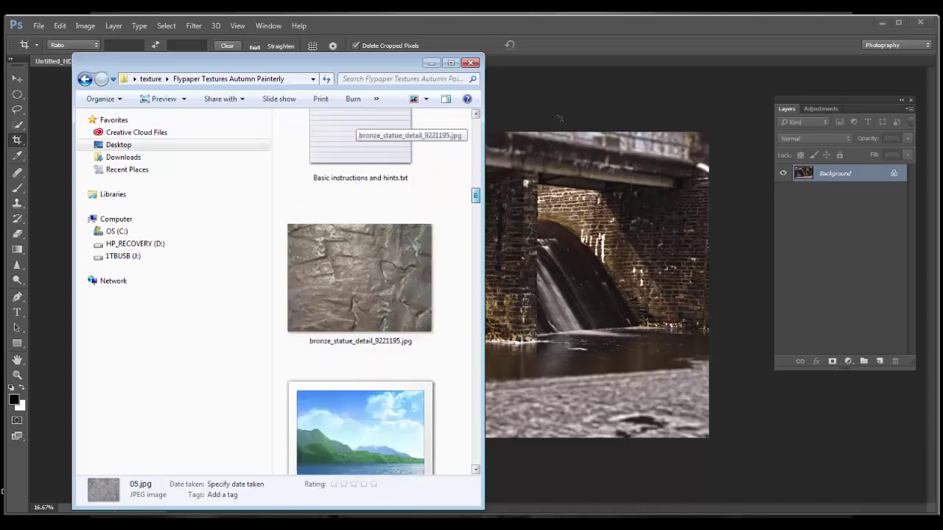
scroll(560, 117, "down", 10)
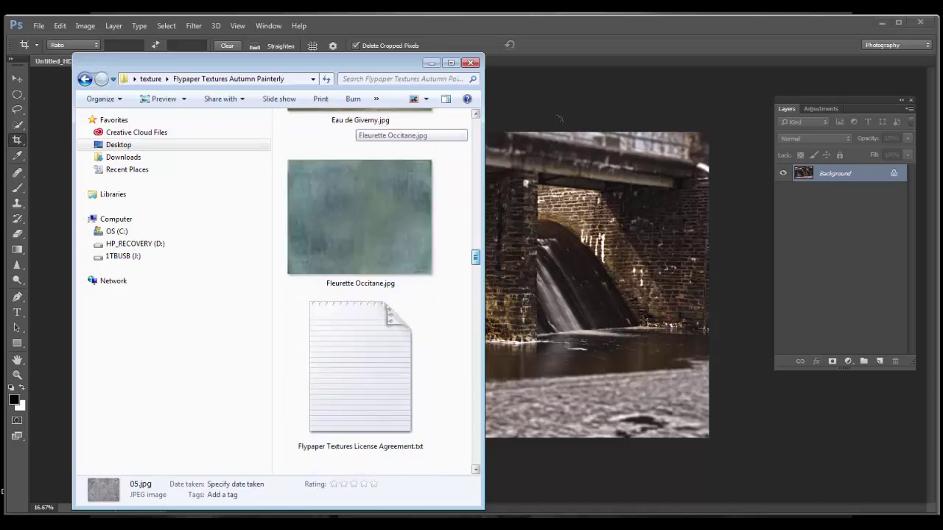
scroll(560, 117, "down", 10)
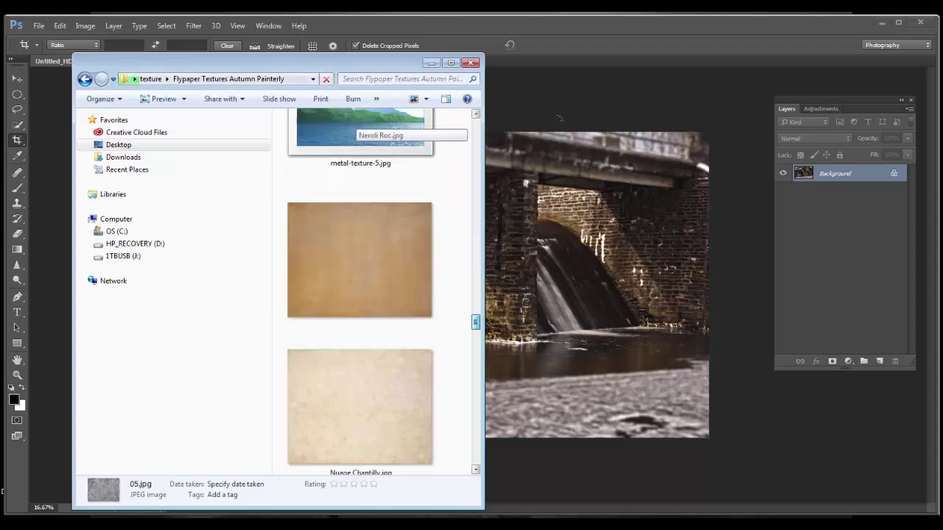
scroll(559, 118, "down", 10)
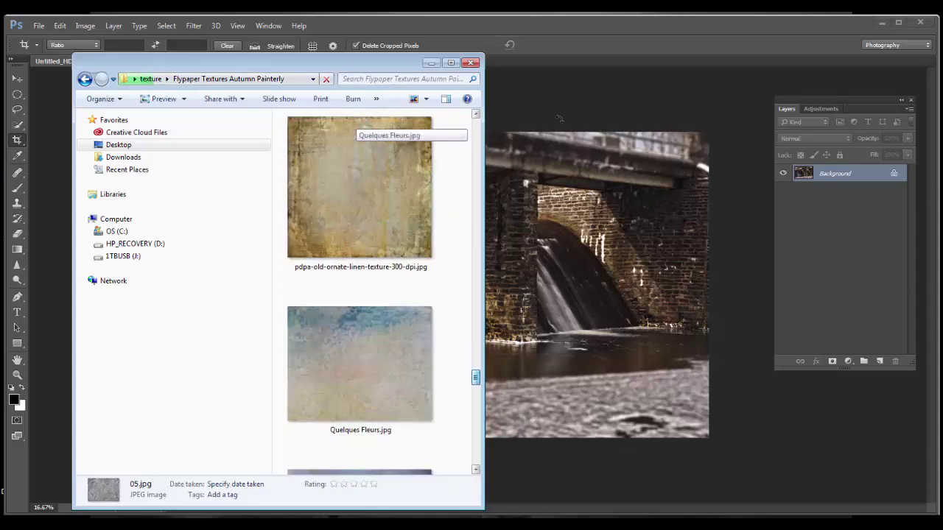
scroll(560, 118, "up", 8)
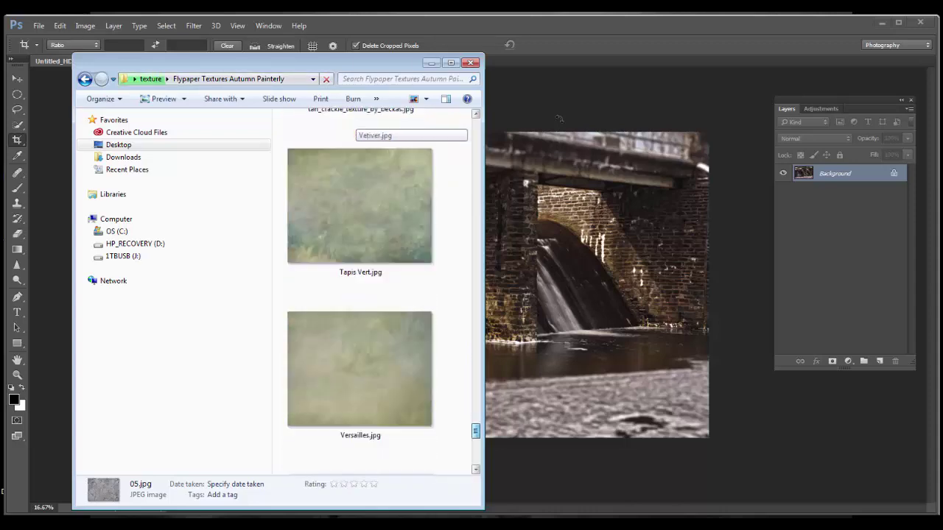
left_click(360, 303)
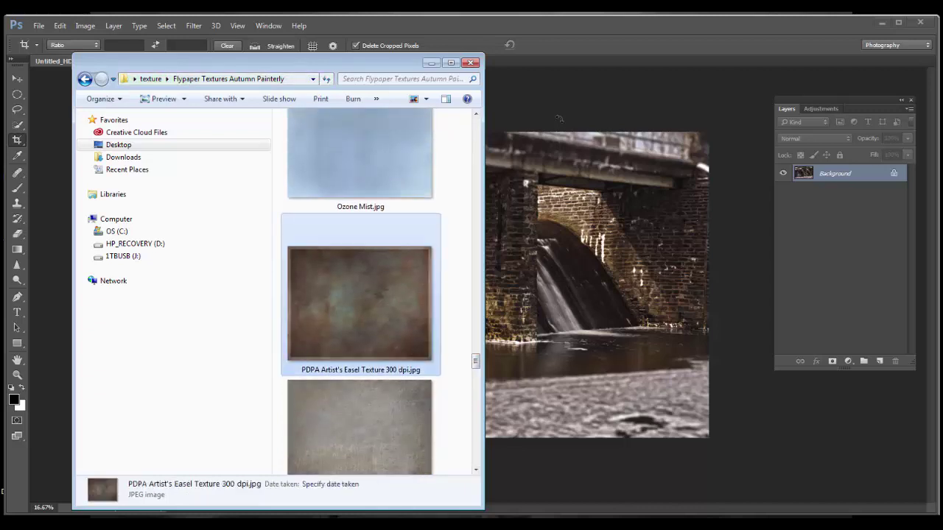
Place the Artist's Easel texture into the Photoshop waterfall document and scale it past the canvas edges to cover the whole image.
left_click(432, 63)
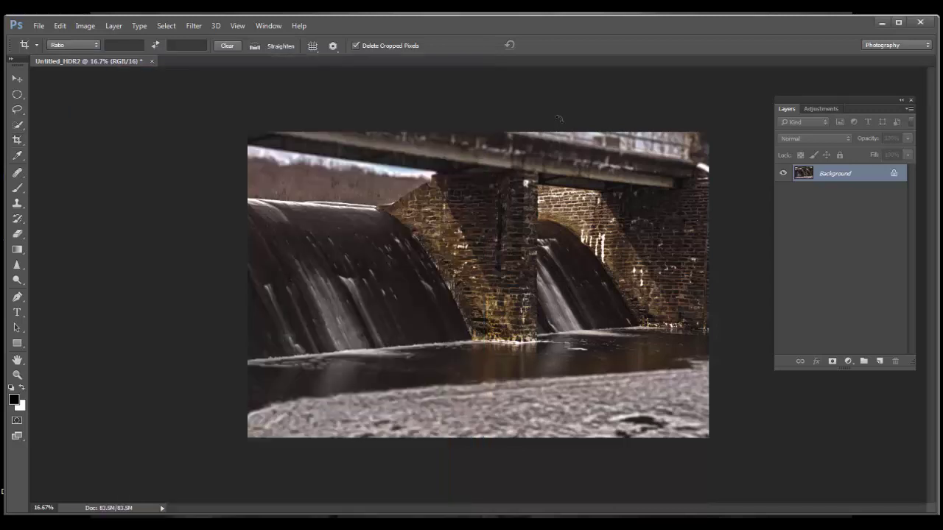
left_click_drag(515, 250, 446, 238)
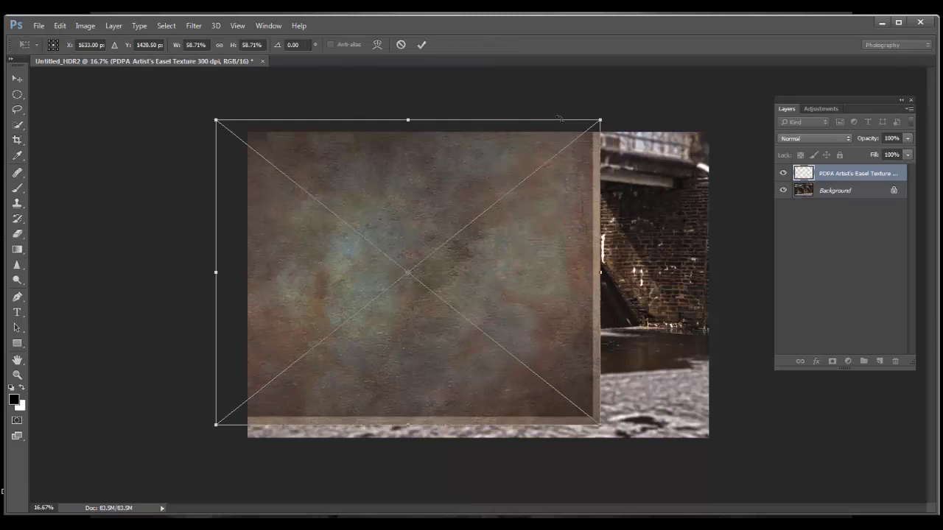
left_click_drag(600, 425, 735, 455)
key("c")
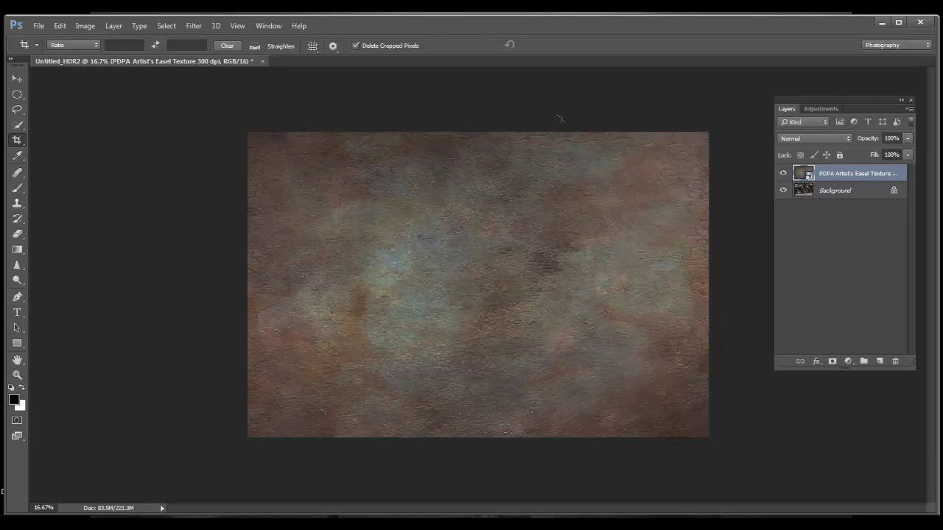
Blend the Artist's Easel texture layer in Overlay mode with 80% opacity and 84% fill.
left_click(813, 138)
left_click(803, 256)
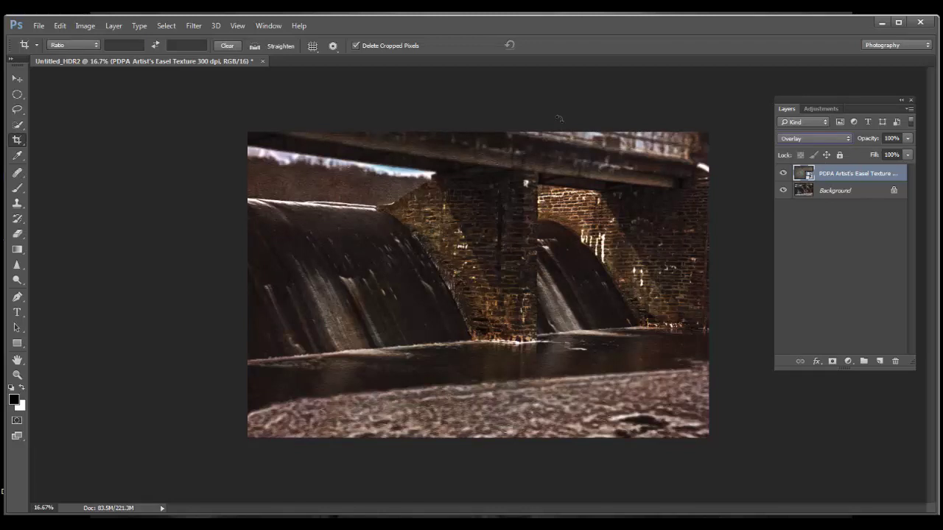
key("shift+8")
key("shift+1")
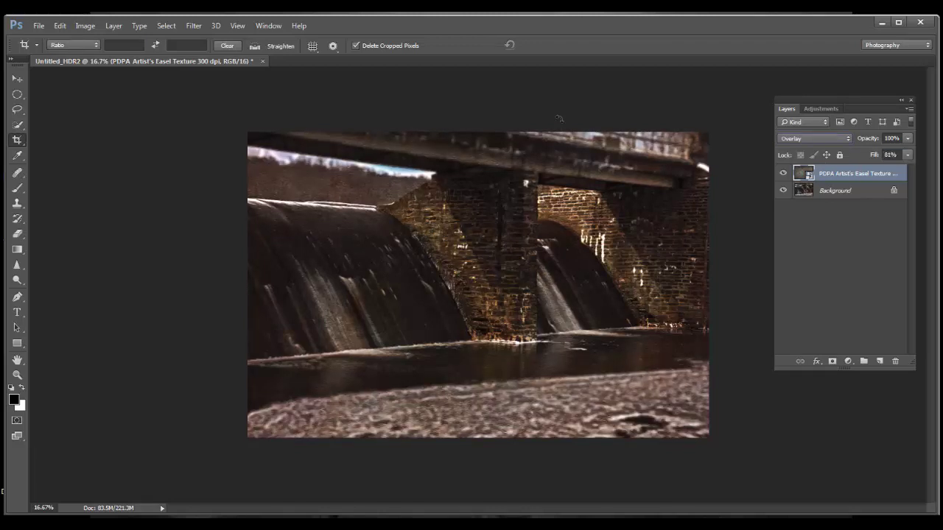
key("8")
key("8")
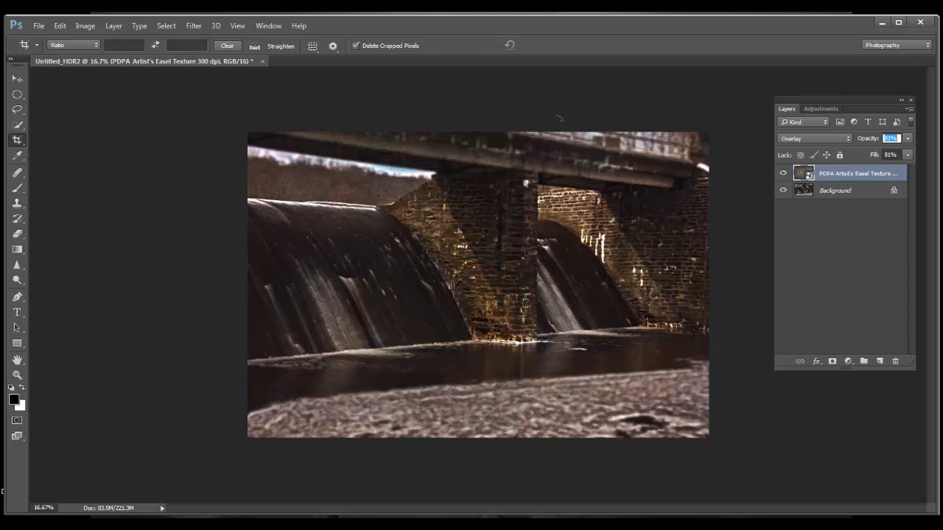
key("8")
key("shift+8")
key("shift+2")
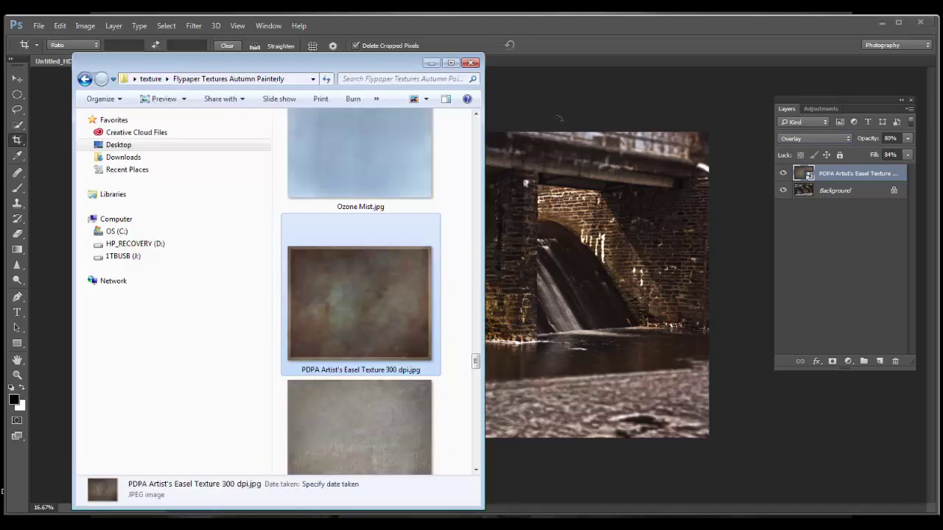
Place pdpa-old-ornate-linen-texture-300-dpi.jpg from the textures folder into the document and stretch it to cover the whole canvas.
scroll(360, 294, "down", 10)
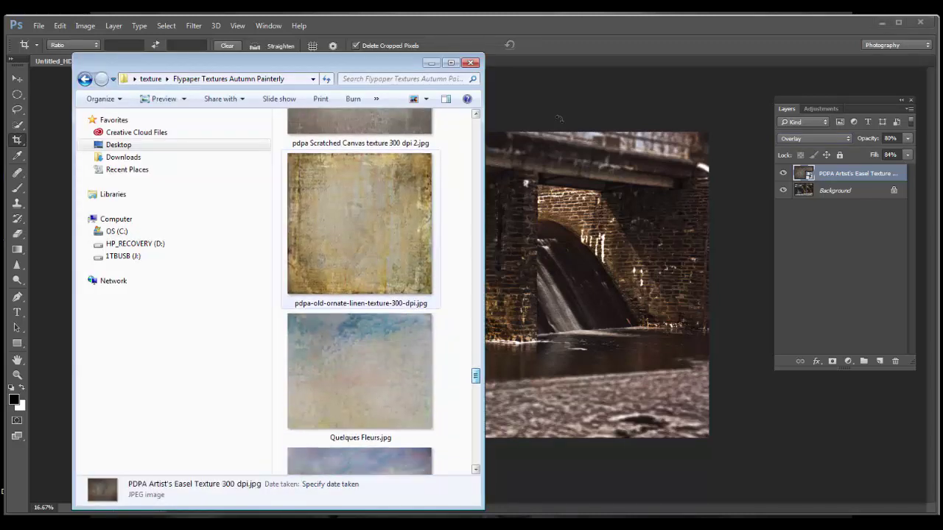
left_click_drag(360, 223, 559, 279)
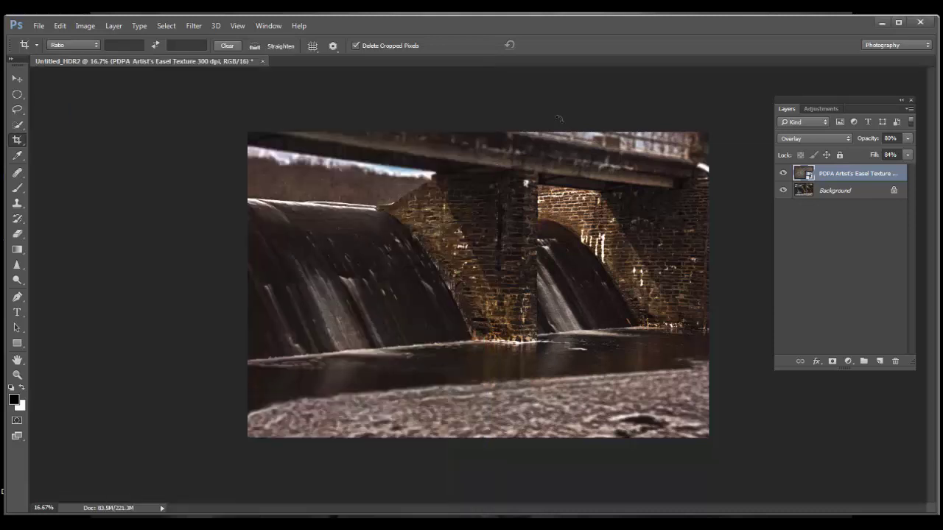
left_click_drag(478, 285, 277, 168)
left_click_drag(328, 217, 735, 454)
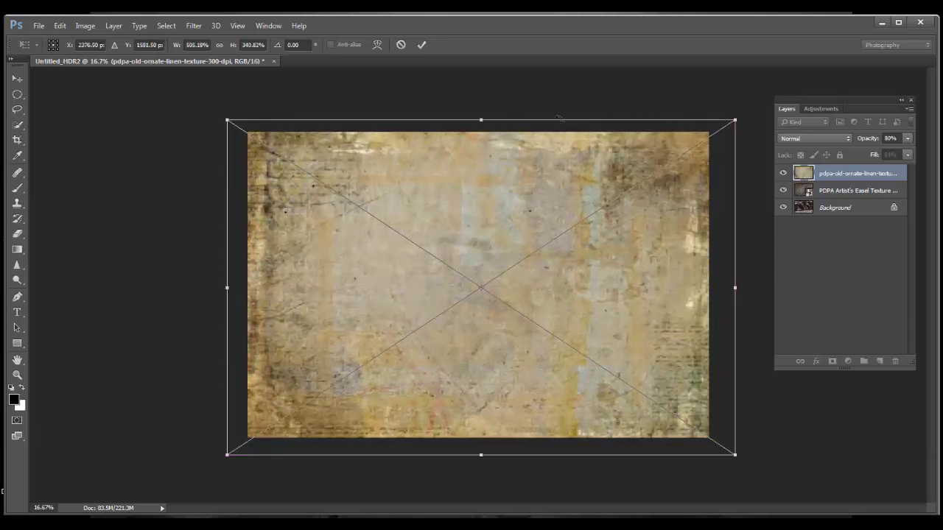
key("shift+alt+o")
key("Return")
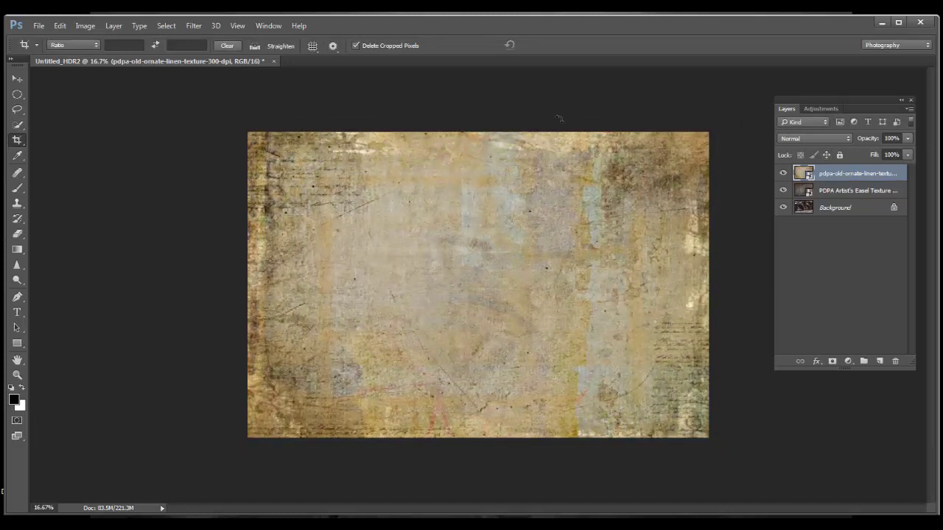
Set the ornate linen texture layer's blend mode to Overlay.
left_click(814, 137)
key("Down")
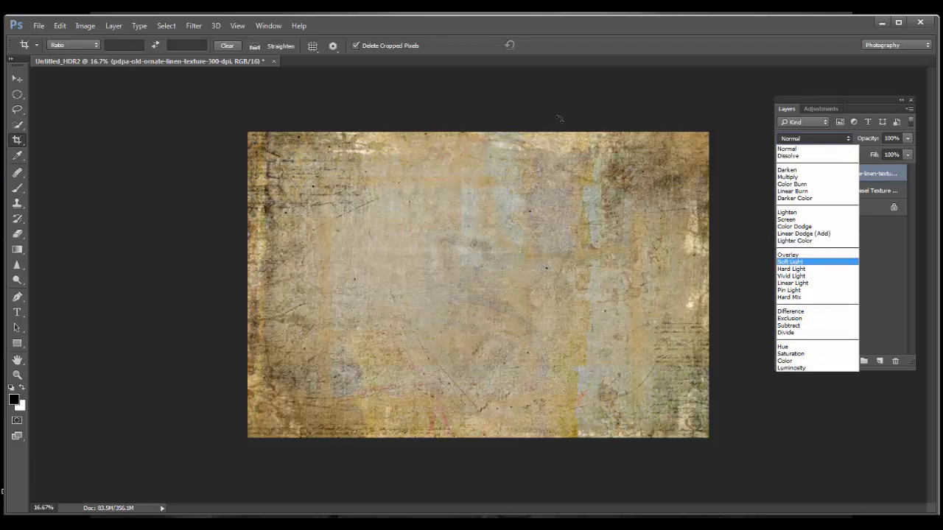
key("Up")
key("Return")
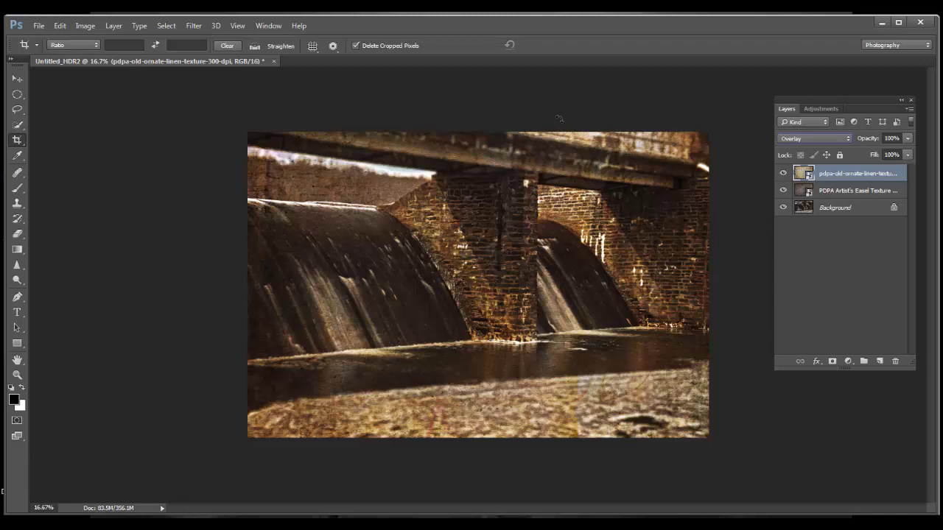
Add a layer mask to the Artist's Easel texture layer and brush black at 21% flow to thin the texture over the waterfalls and foreground.
key("alt+bracketleft")
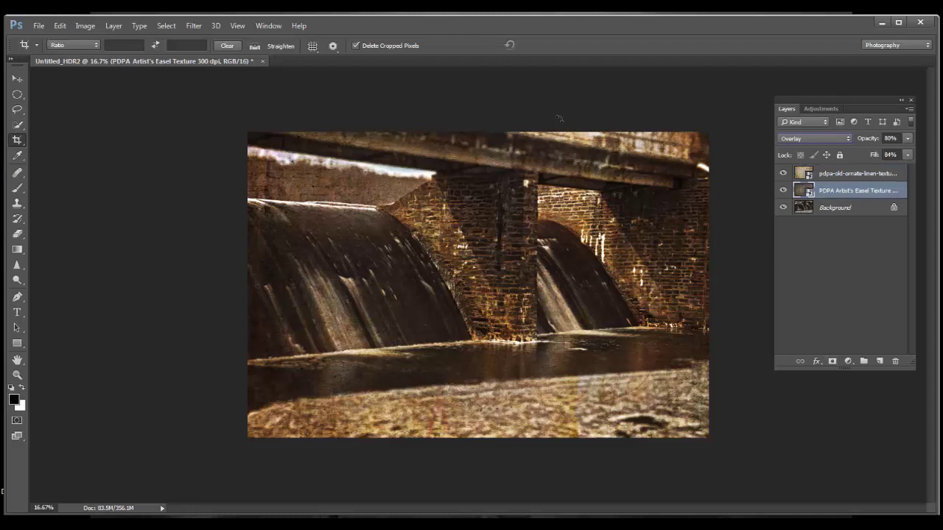
left_click(832, 361)
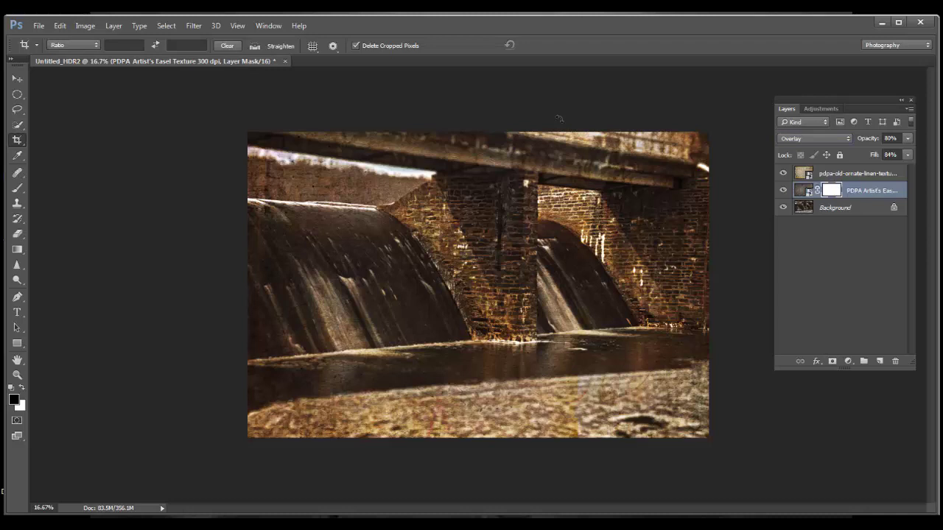
key("alt+bracketright")
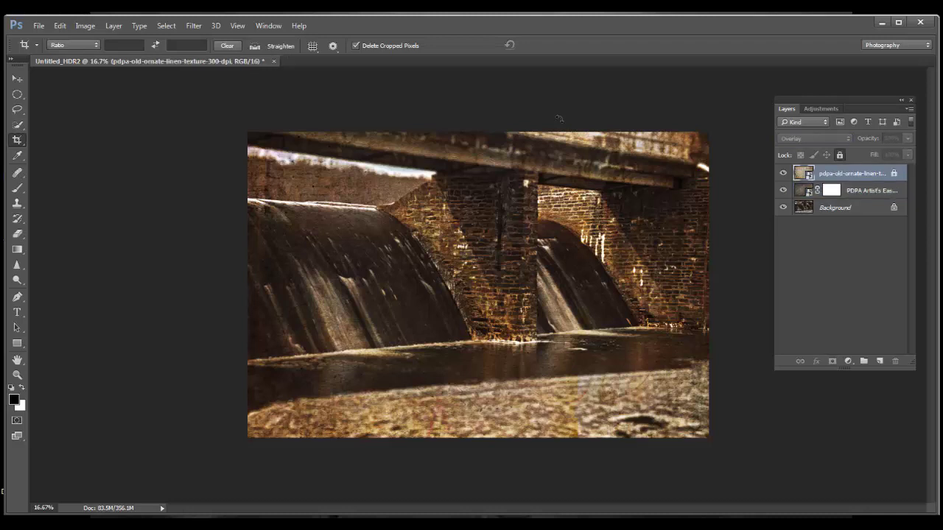
key("alt+bracketleft")
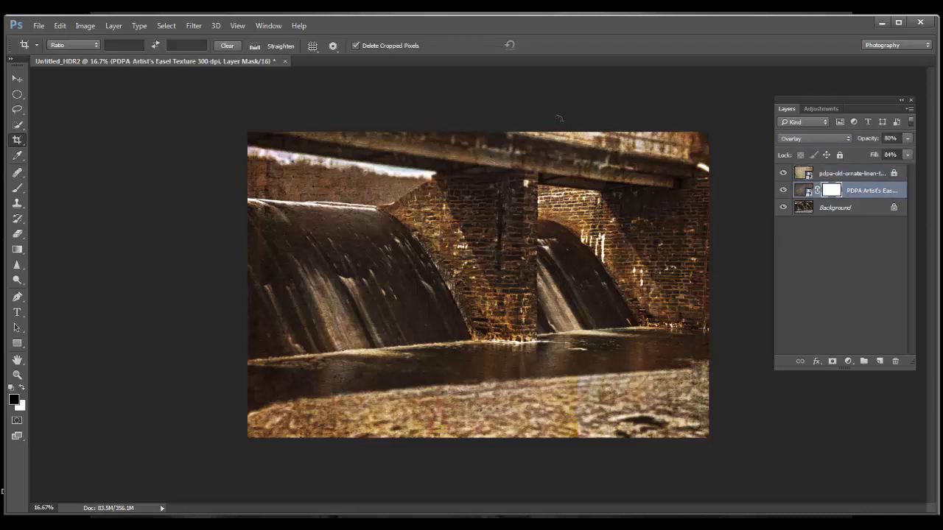
key("b")
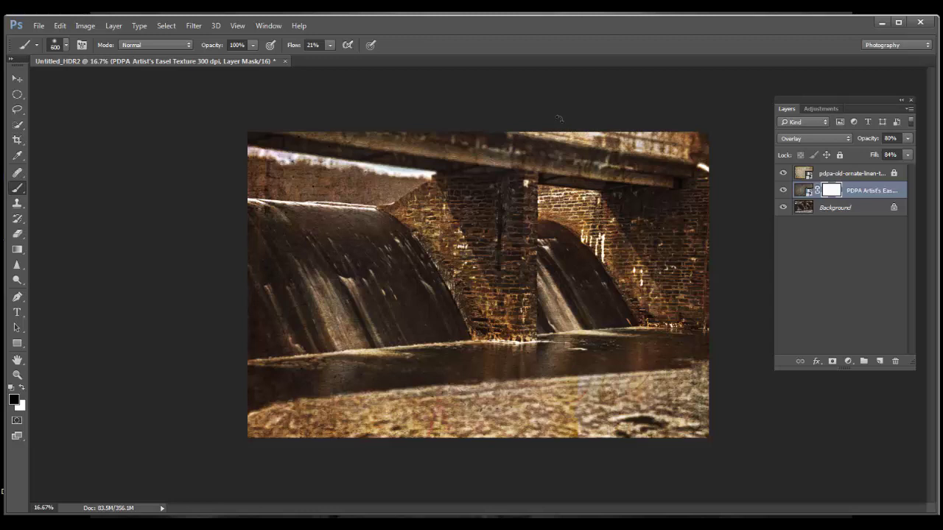
mouse_move(648, 394)
left_mouse_down()
mouse_move(288, 416)
mouse_move(342, 398)
left_mouse_up()
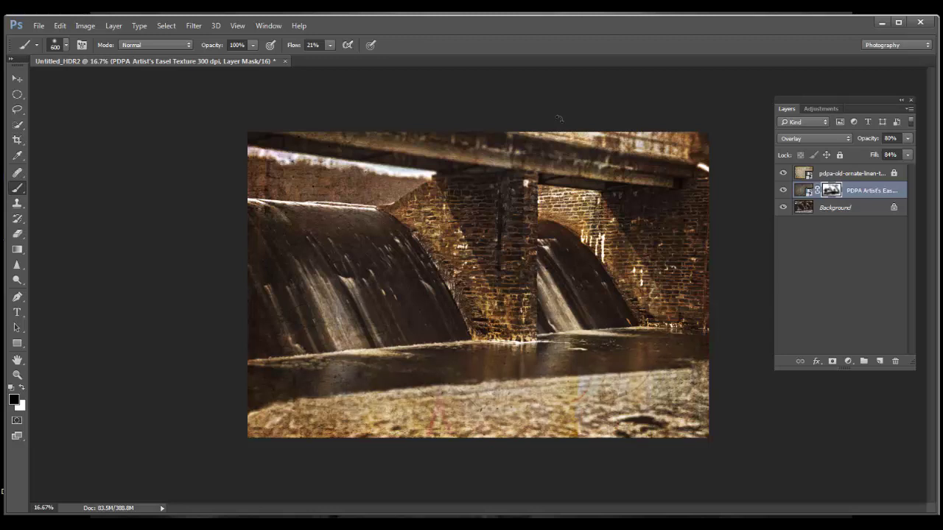
Add a layer mask to the ornate linen texture layer and paint parts of the linen effect away with black.
key("alt+bracketright")
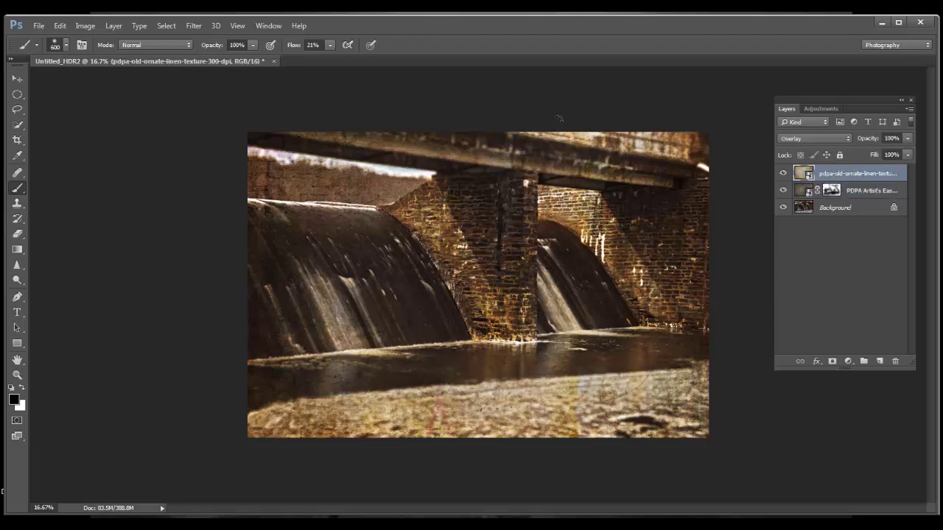
left_click(831, 361)
left_click(871, 190)
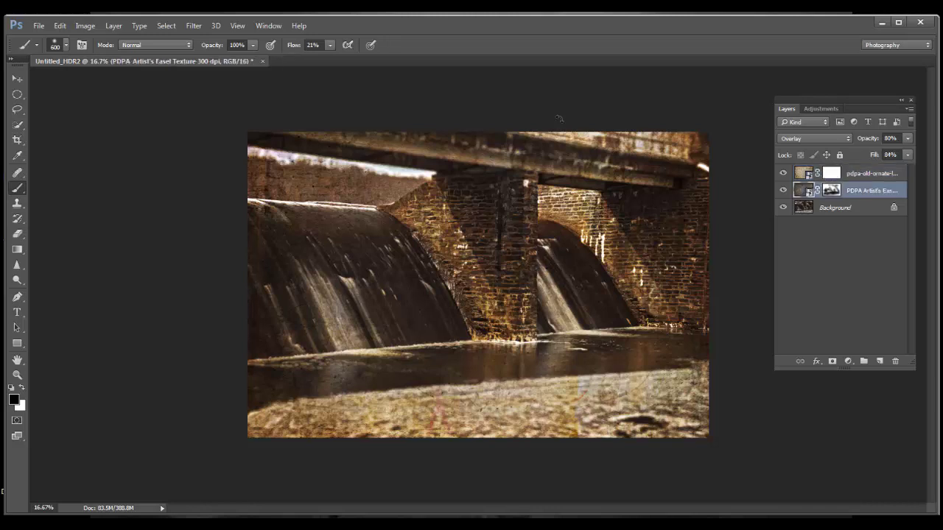
key("ctrl+slash")
key("alt+bracketright")
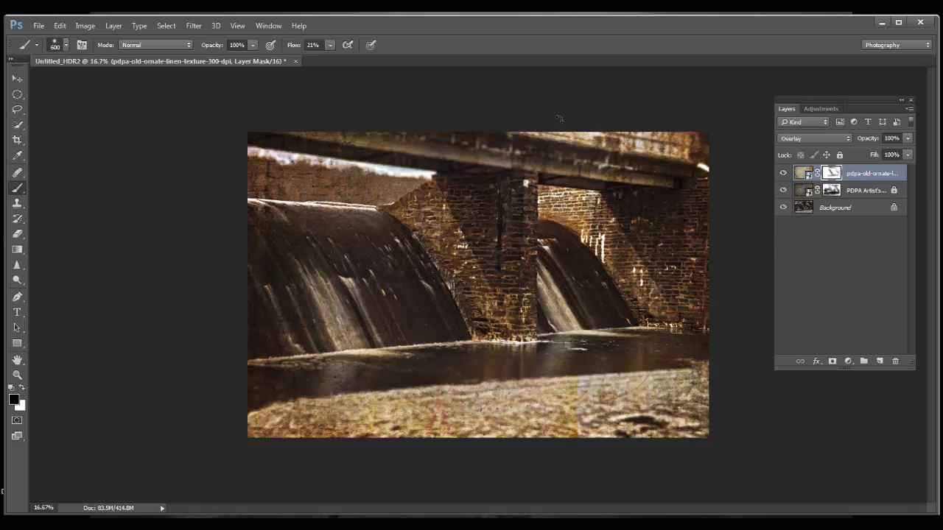
key("alt+bracketleft")
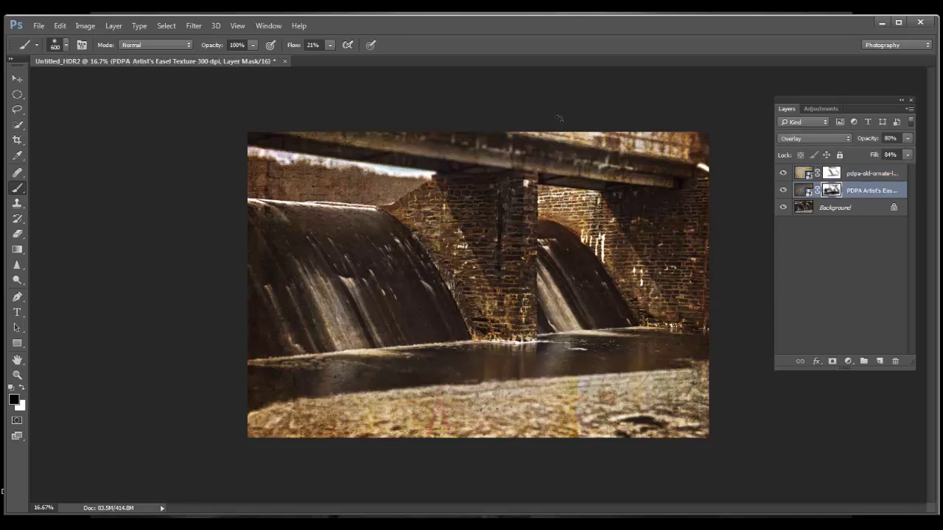
key("alt+bracketright")
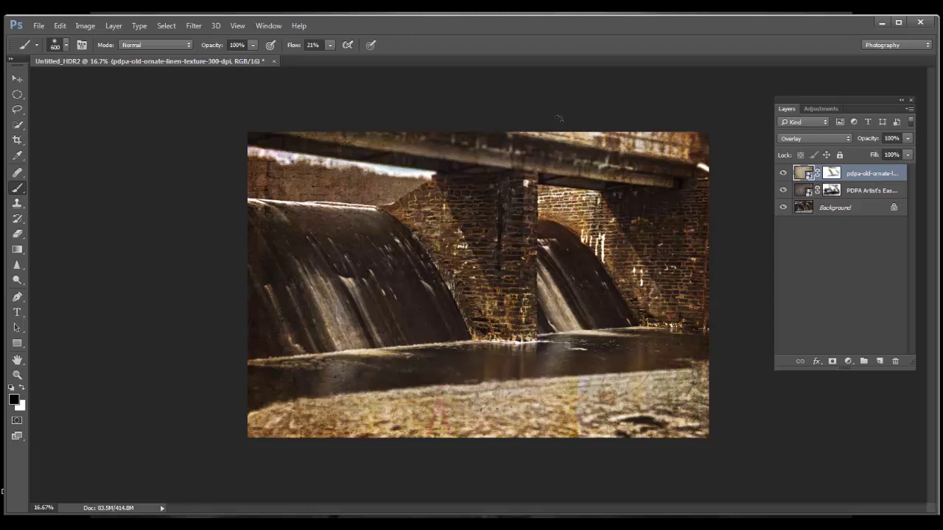
Place dsc_9332.jpg from the textures folder into the waterfall document and stretch it to cover the canvas.
key("alt+Tab")
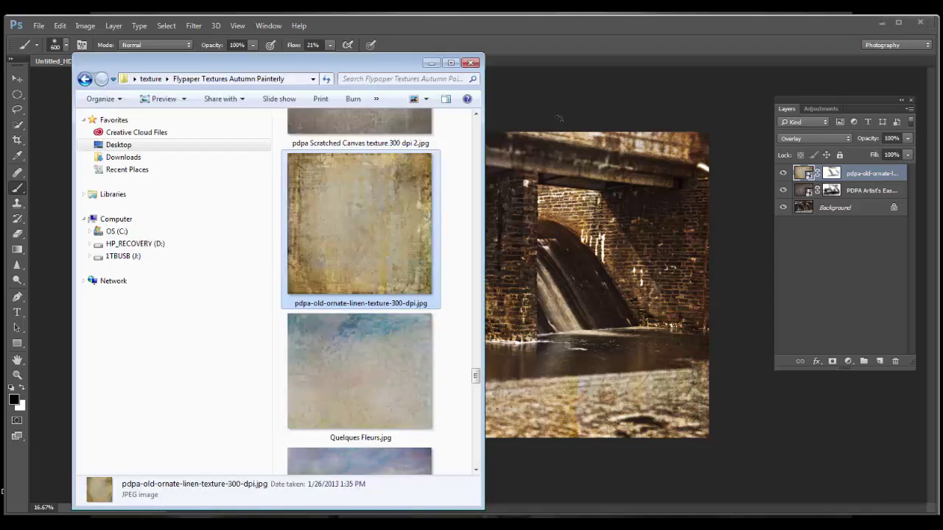
scroll(352, 367, "down", 10)
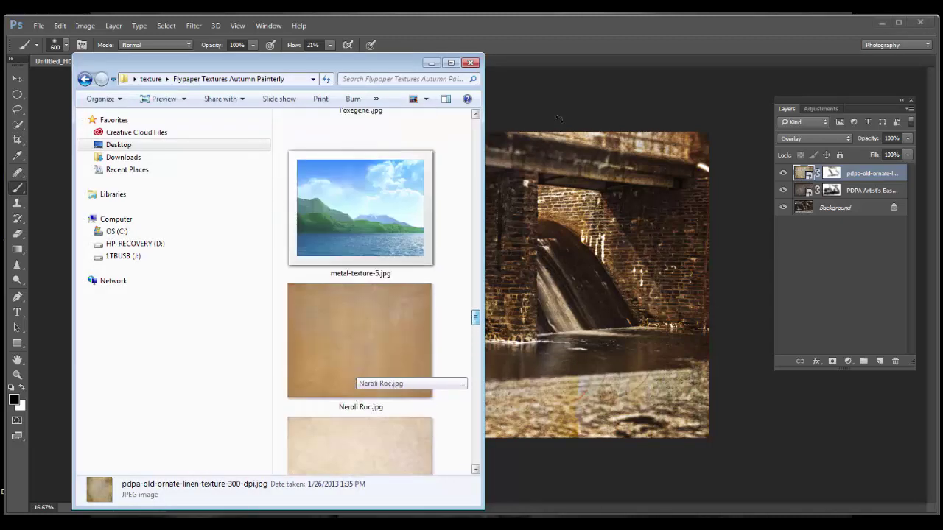
scroll(353, 368, "up", 12)
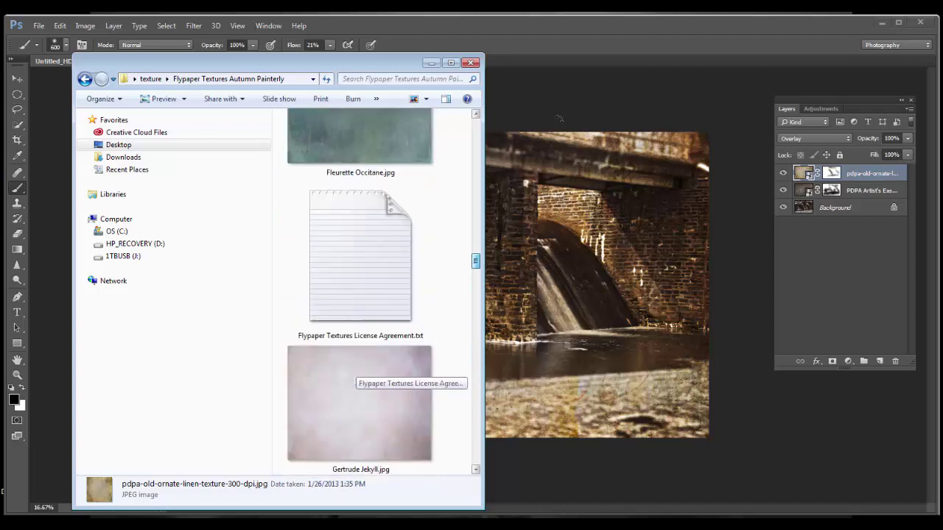
scroll(354, 372, "up", 4)
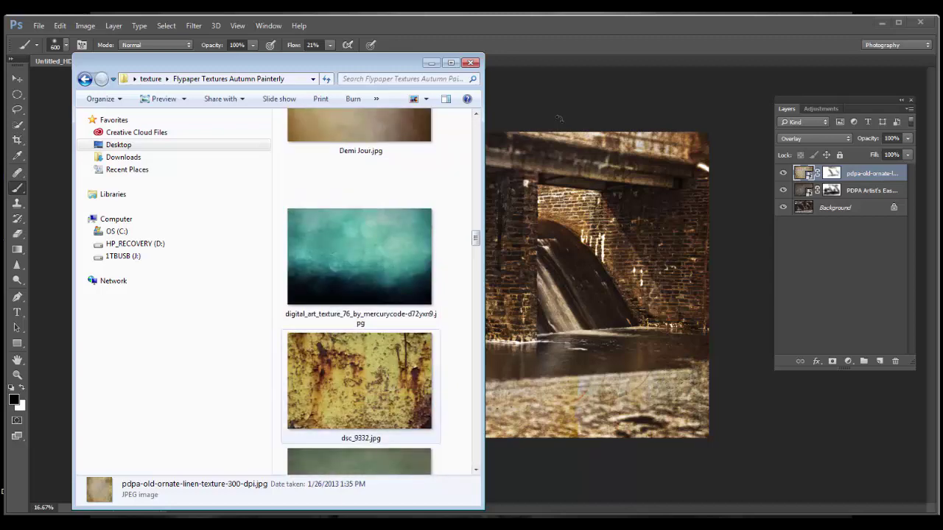
left_click(359, 380)
left_click(559, 118)
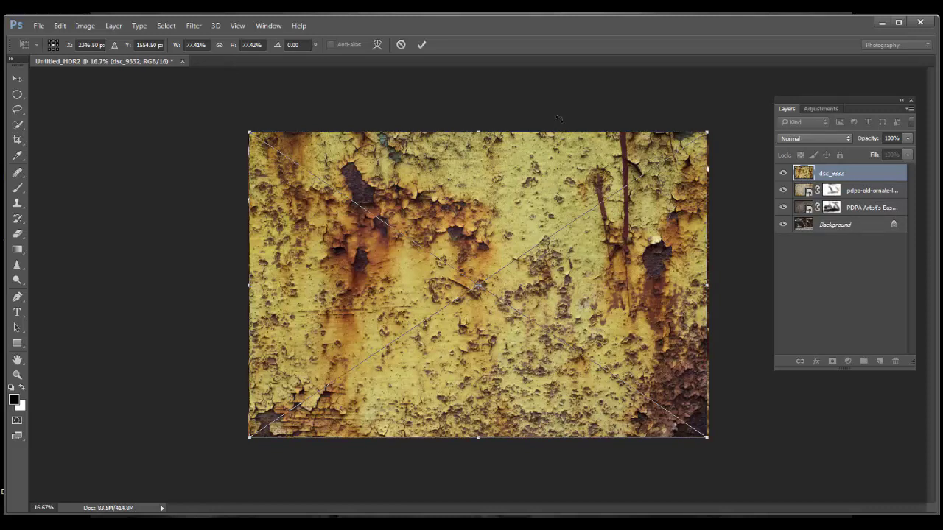
key("shift+alt+o")
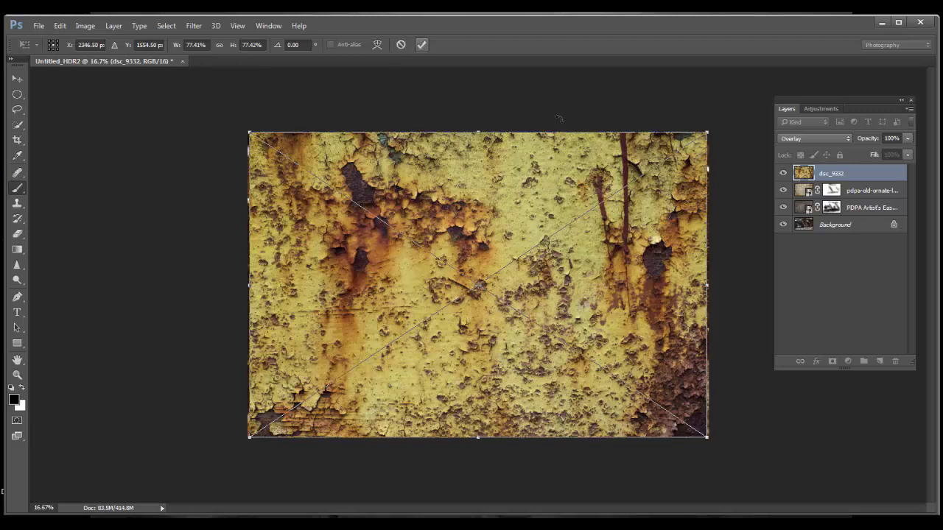
key("Return")
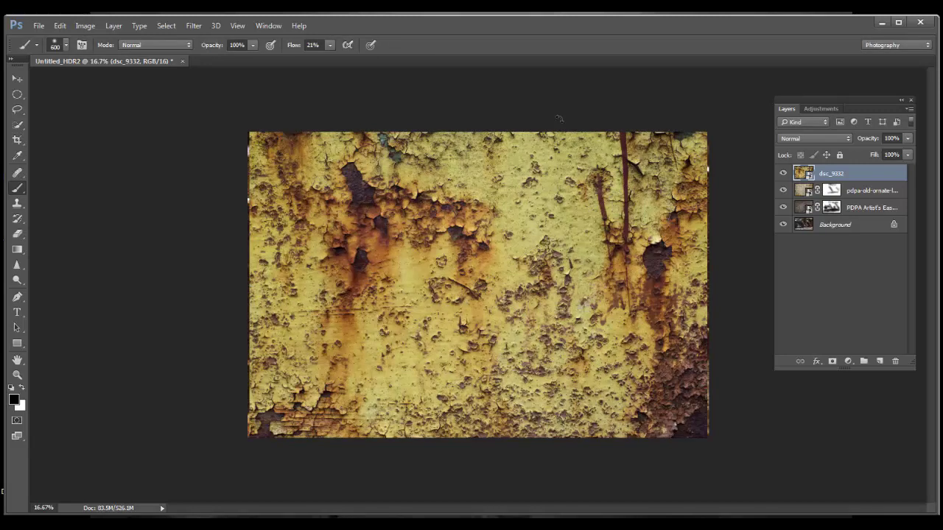
Compare the Overlay and Vivid Light blend modes on the dsc_9332 texture layer and keep Overlay.
left_click(813, 138)
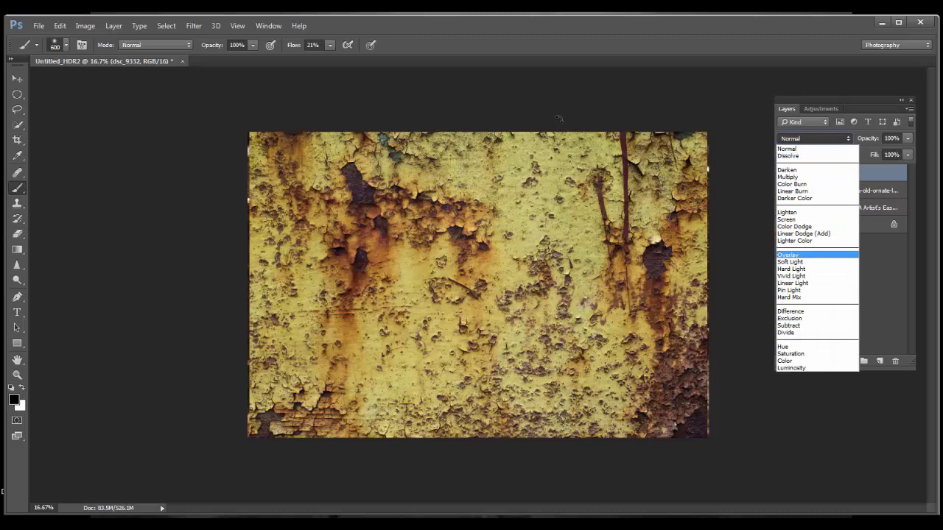
key("Return")
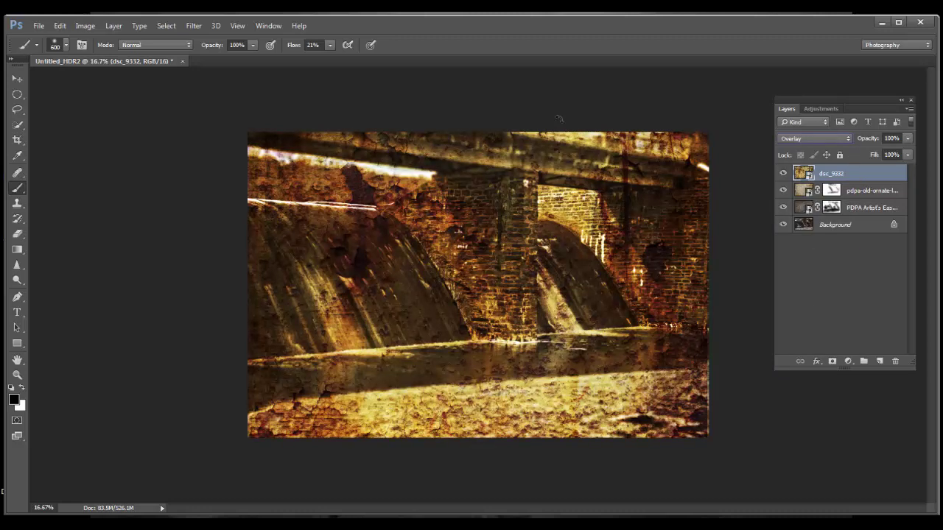
left_click(814, 139)
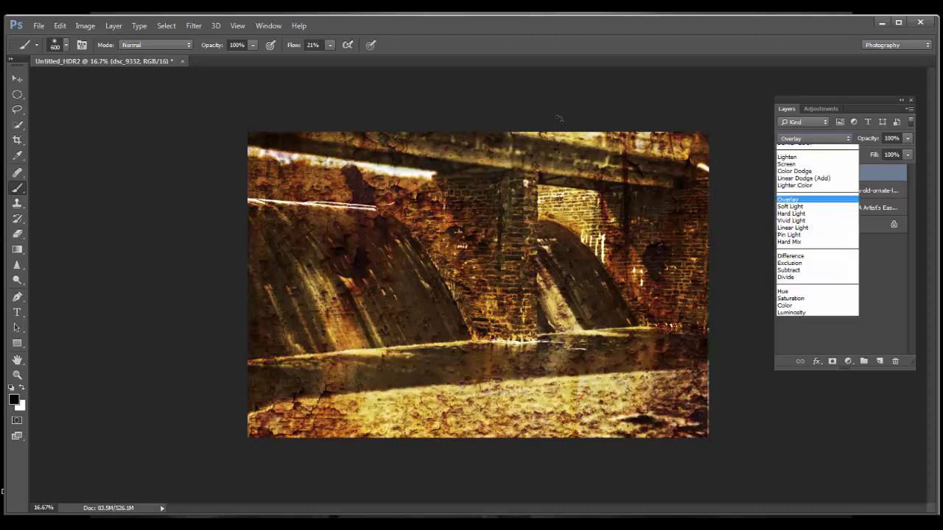
key("Return")
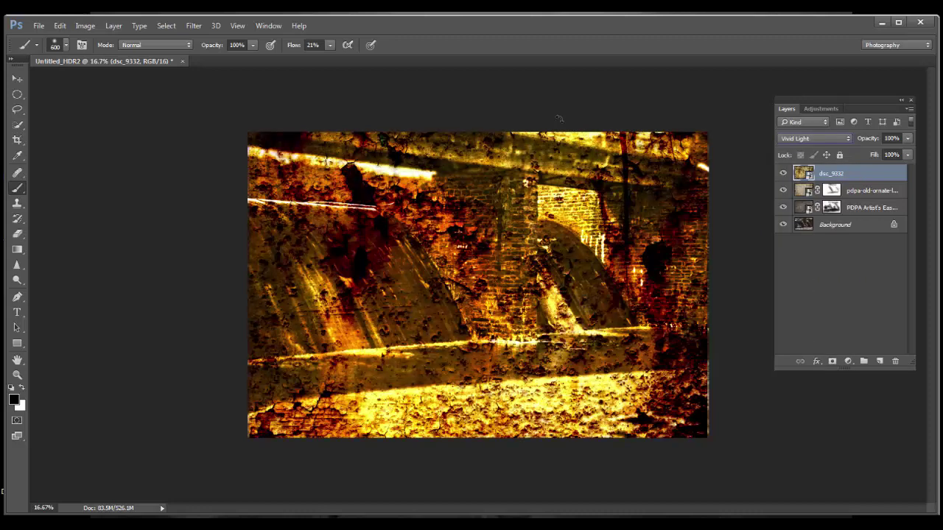
left_click(814, 138)
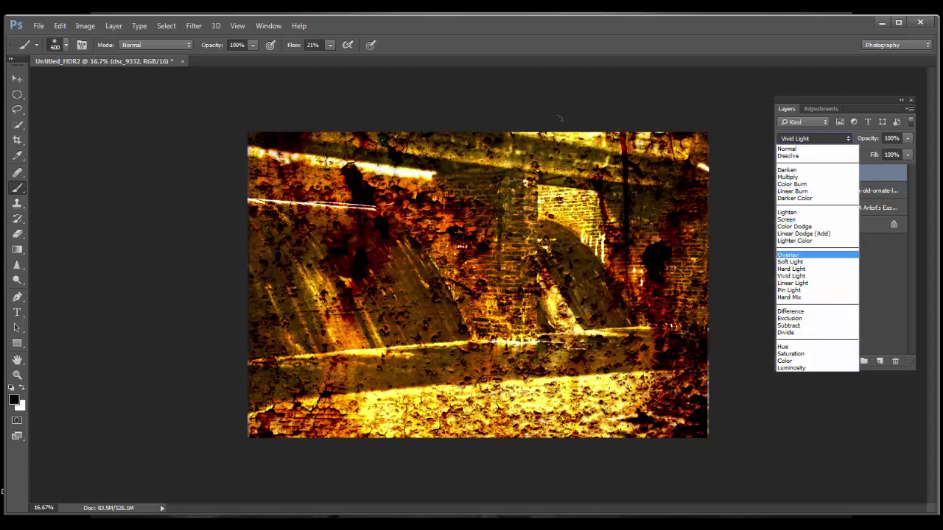
key("Return")
Tone down the dsc_9332 texture layer by reducing its opacity and lowering its fill to about 27%.
left_click_drag(875, 154, 844, 138)
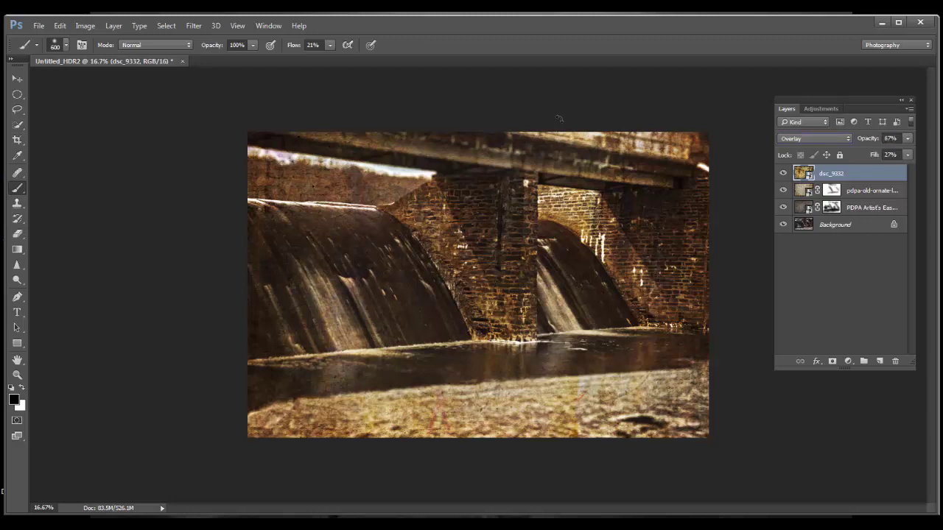
key("Return")
type("71")
key("Return")
Flatten the image and duplicate the Background layer.
left_click(909, 108)
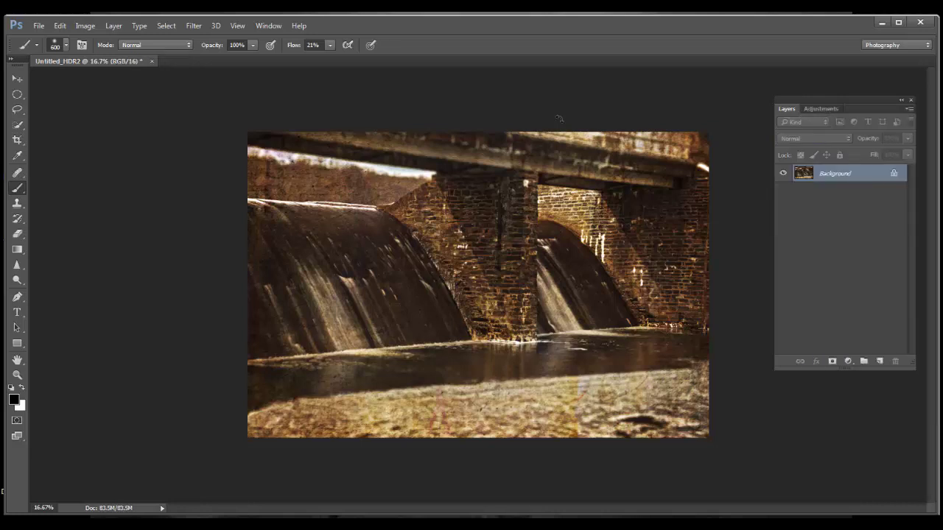
key("ctrl+j")
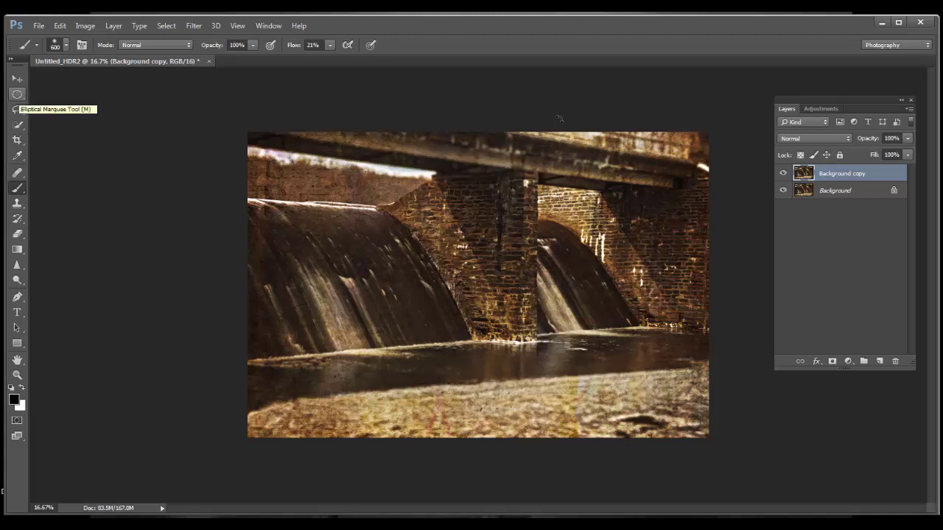
Draw an elliptical selection with a 500 px feather around the waterfalls and central pillar, and invert it.
left_click(17, 94)
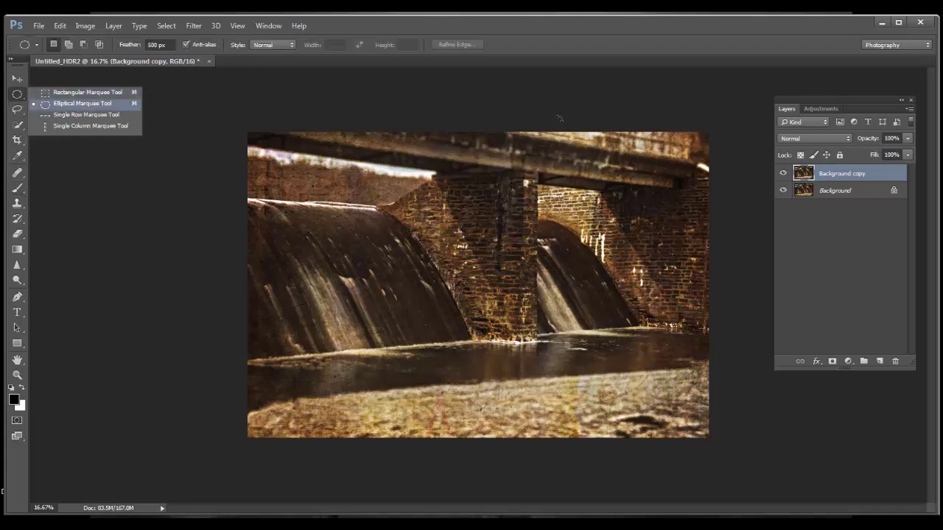
left_click(82, 104)
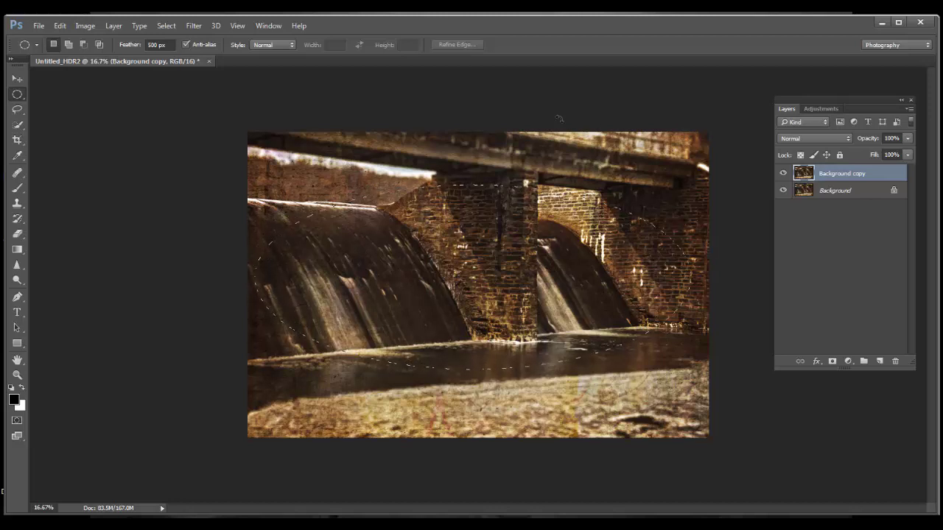
left_click(166, 25)
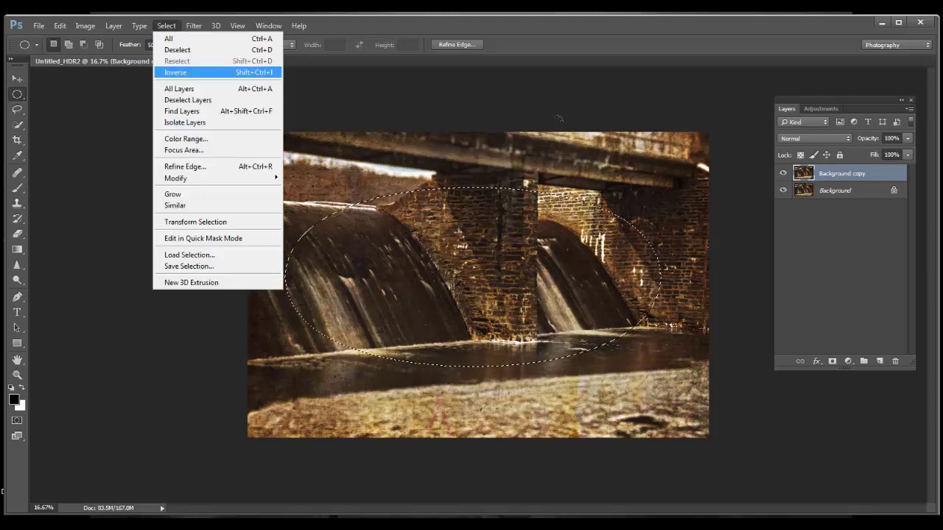
left_click(177, 72)
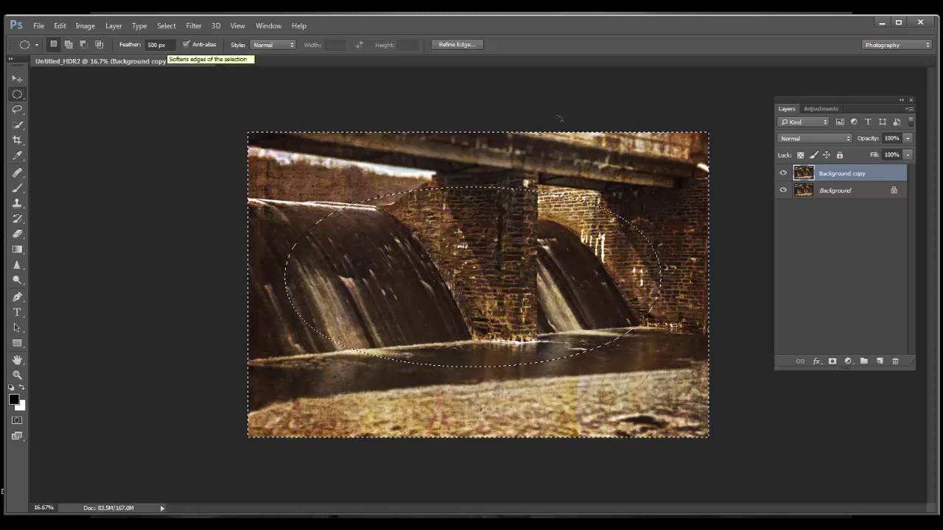
Set the elliptical marquee's feather to 1000 px.
left_click(160, 45)
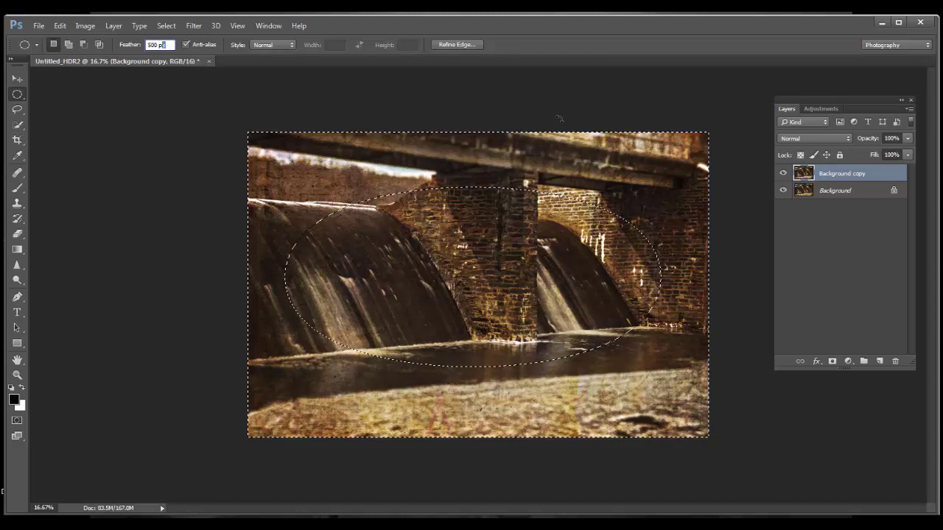
type("100")
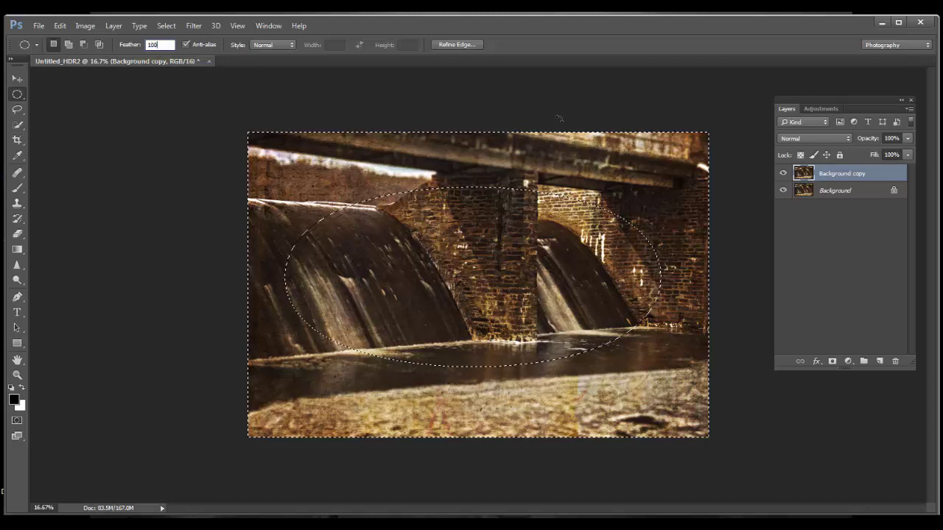
type("0")
key("Return")
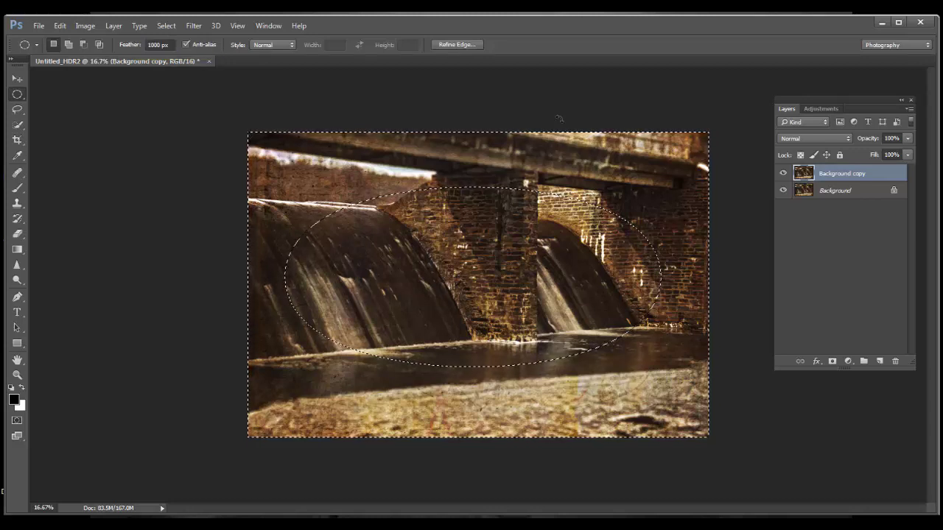
Mask the Background copy layer with the inverted elliptical selection and add a Levels adjustment layer above it.
left_click(831, 361)
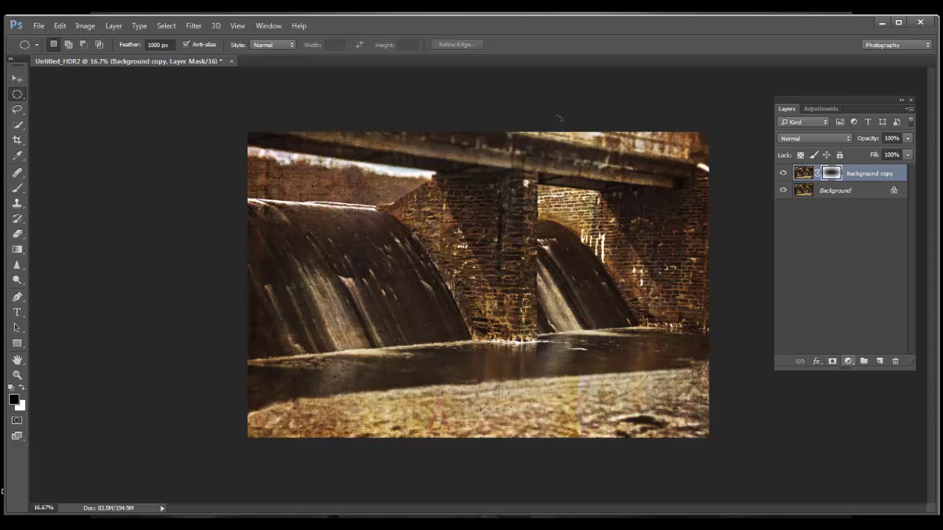
left_click(848, 361)
left_click(855, 159)
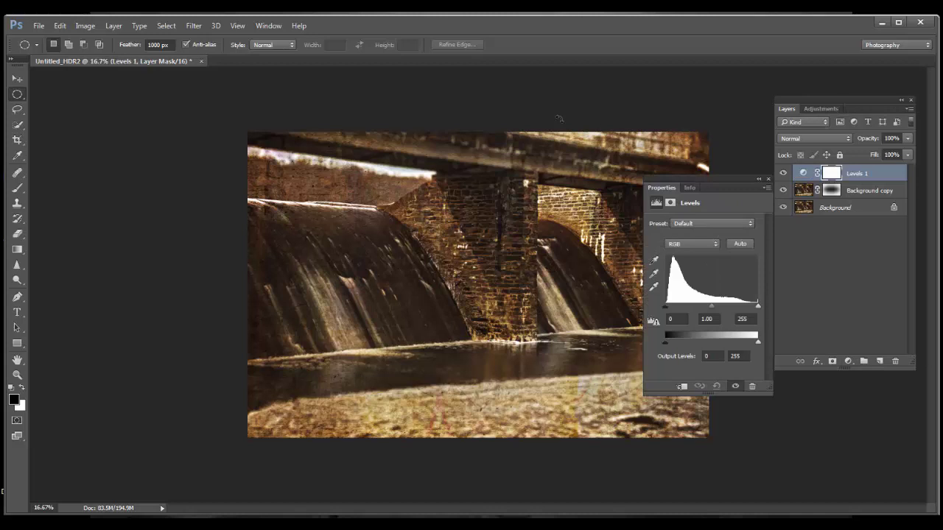
Set the Levels 1 adjustment's input levels to black 2, midtone 0.83 and white 236.
left_click_drag(711, 306, 716, 306)
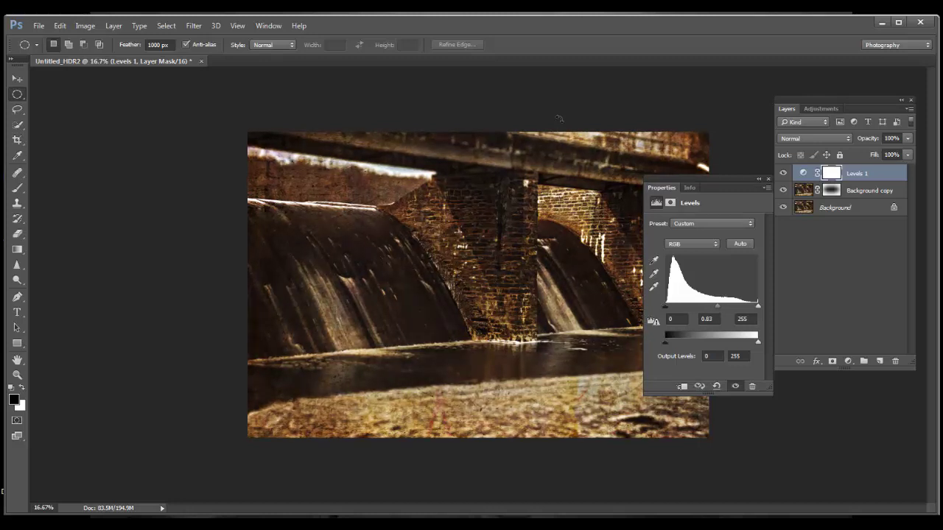
key("alt+[")
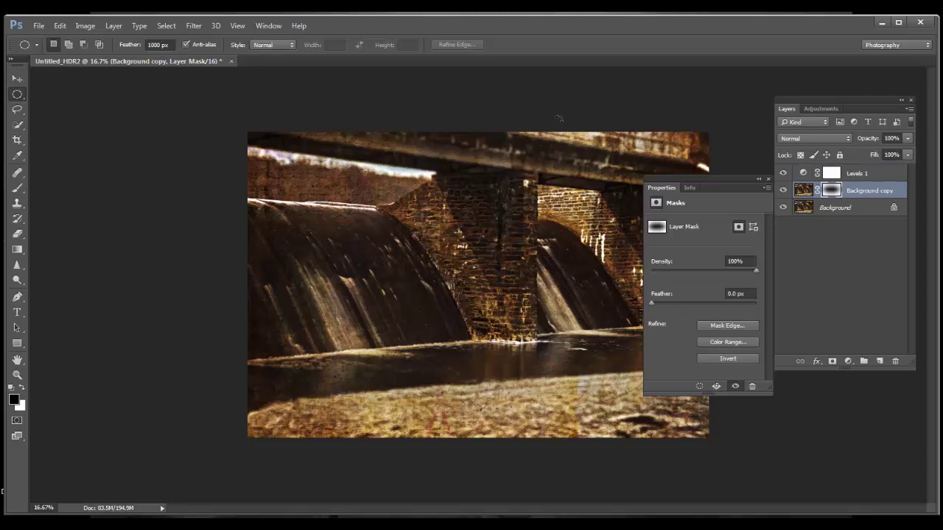
key("alt+bracketright")
left_click_drag(665, 306, 666, 307)
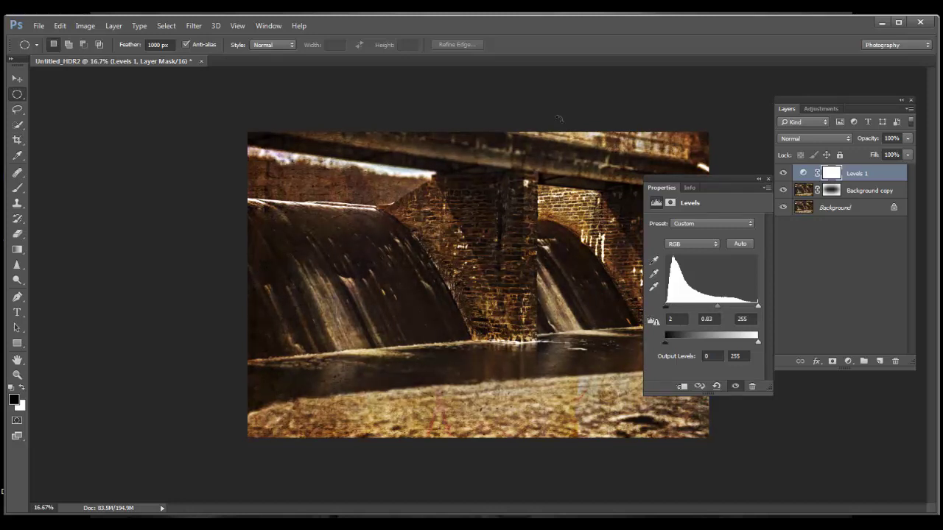
left_click_drag(757, 306, 750, 306)
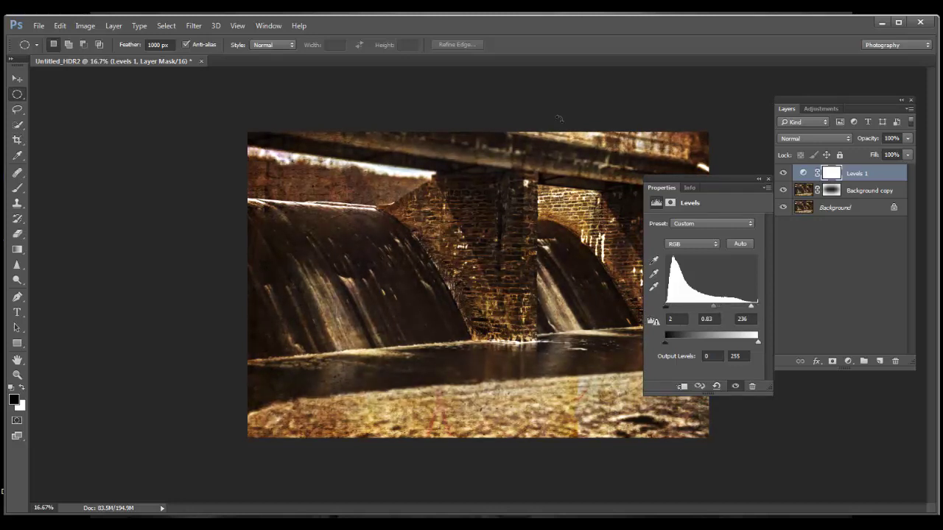
Delete the Levels 1 layer's mask and clip the adjustment to the Background copy layer.
left_click(895, 361)
key("Return")
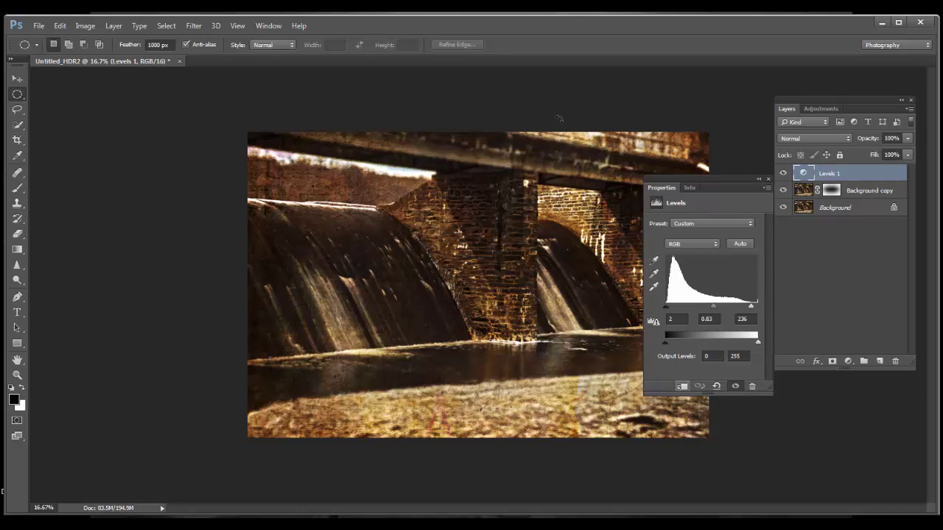
left_click(681, 386)
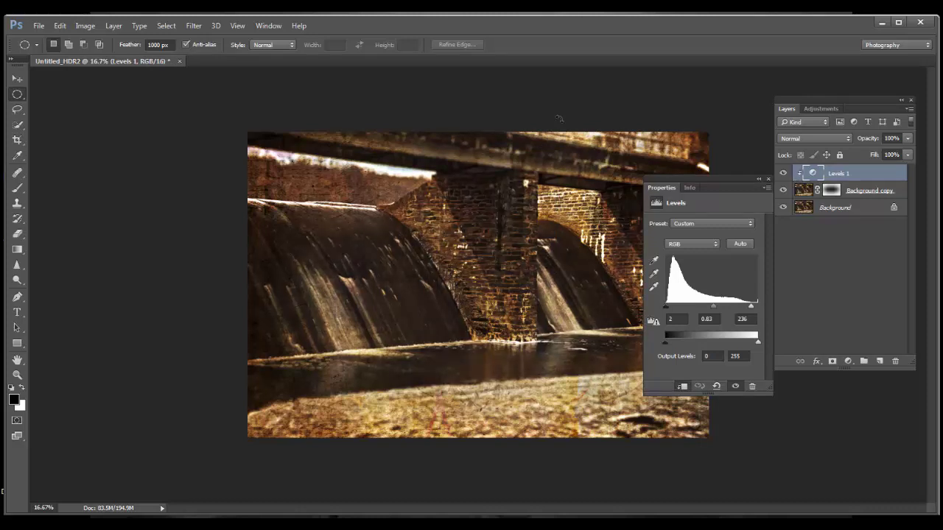
Set the clipped Levels 1 adjustment's input levels to black 36, midtone 0.80 and white 253.
left_click_drag(665, 306, 717, 306)
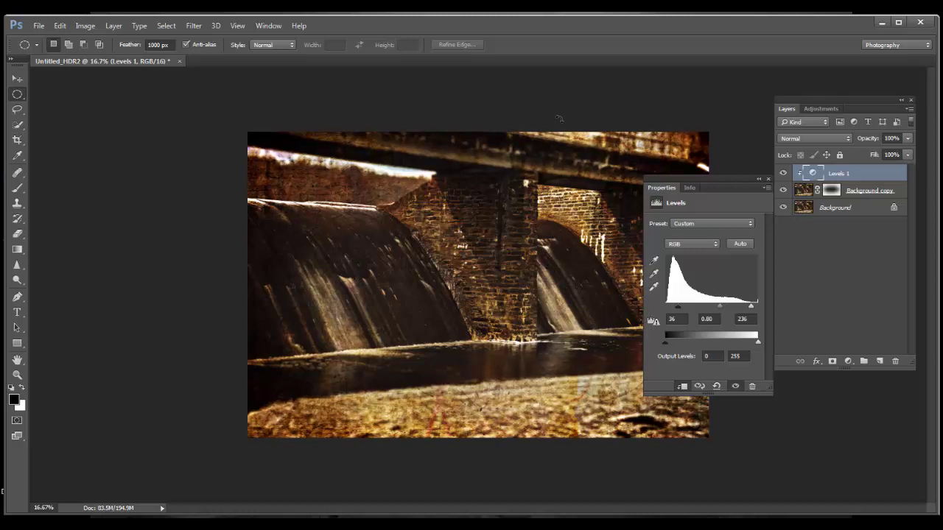
left_click_drag(751, 306, 757, 306)
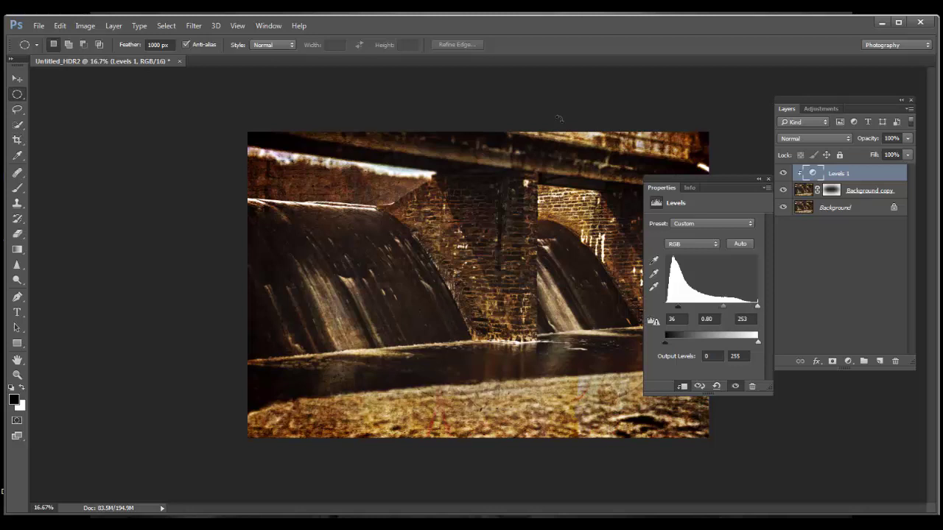
left_click(768, 178)
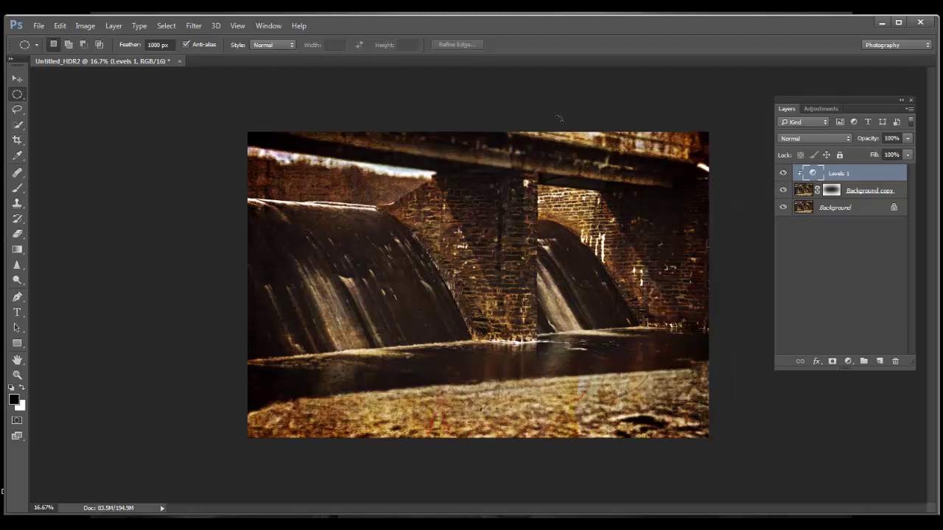
Apply a Radial Blur with amount 10 and the Zoom method to the Background copy layer's image.
key("alt+bracketleft")
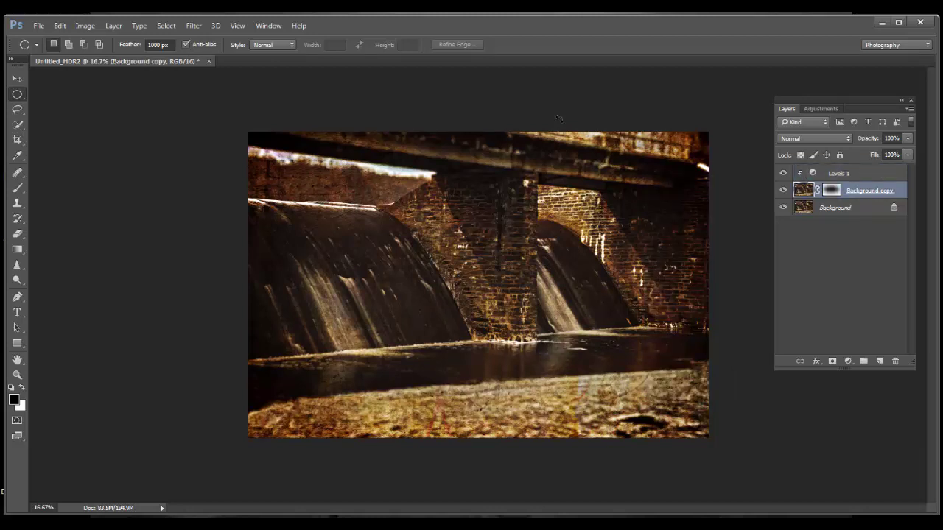
left_click(193, 26)
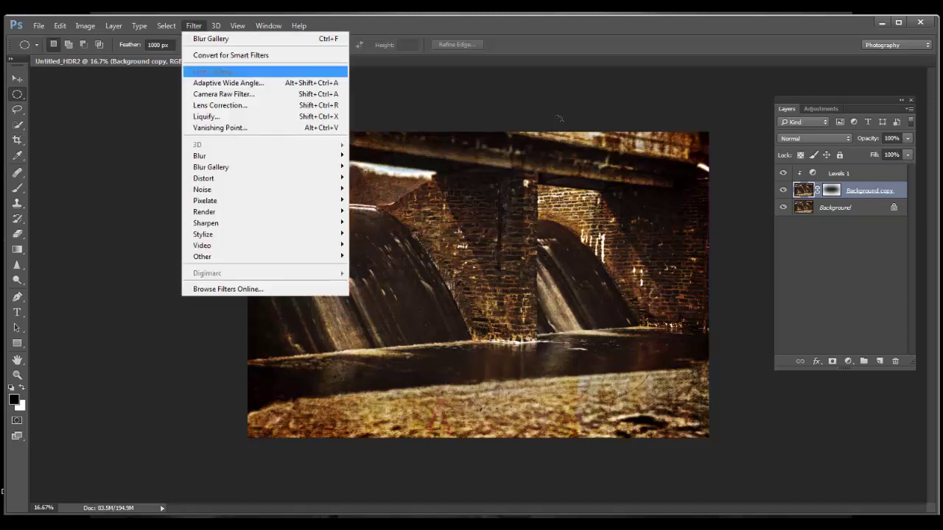
mouse_move(212, 155)
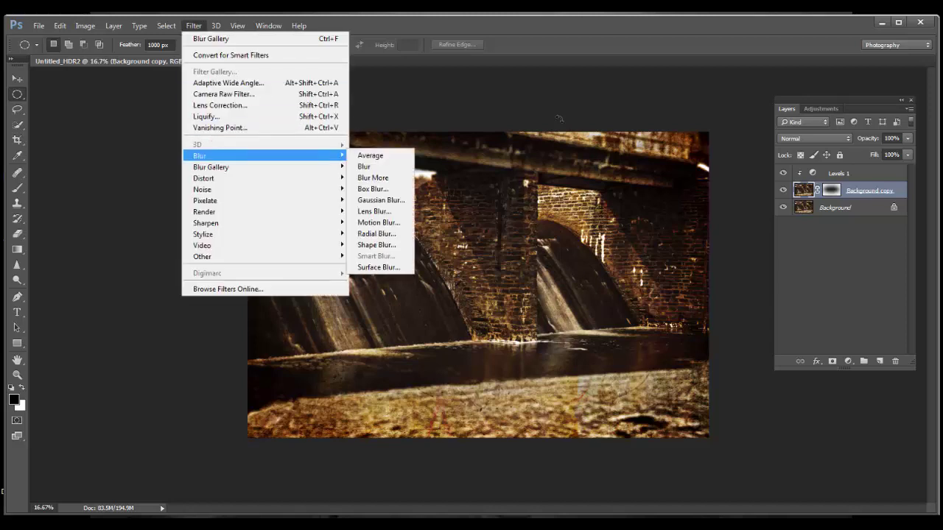
key("Down")
key("Up")
key("Right")
key("Down")
key("Down")
key("Down")
key("Down")
key("Down")
key("Down")
key("Down")
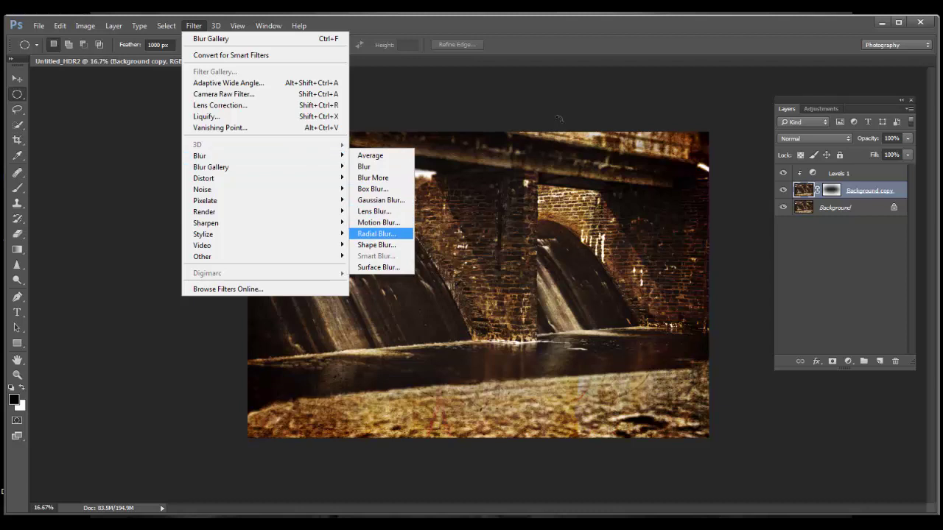
key("Return")
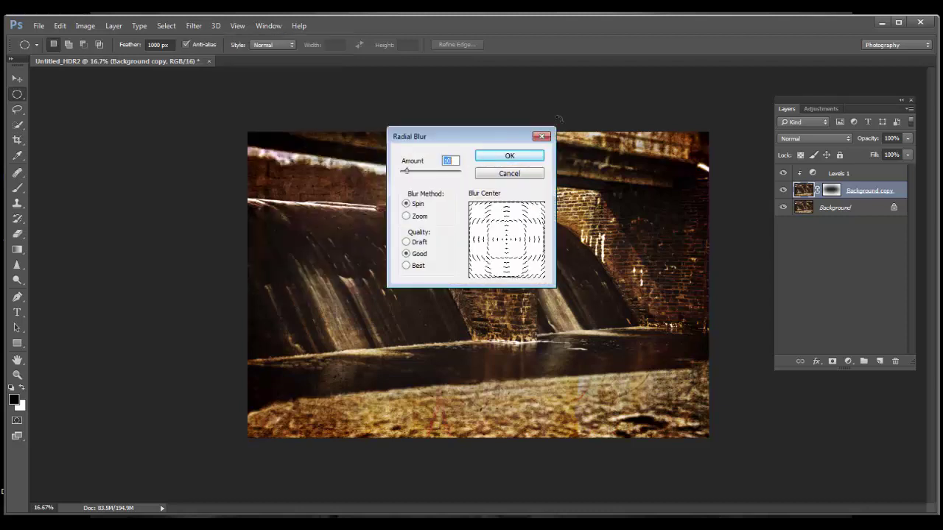
key("alt+z")
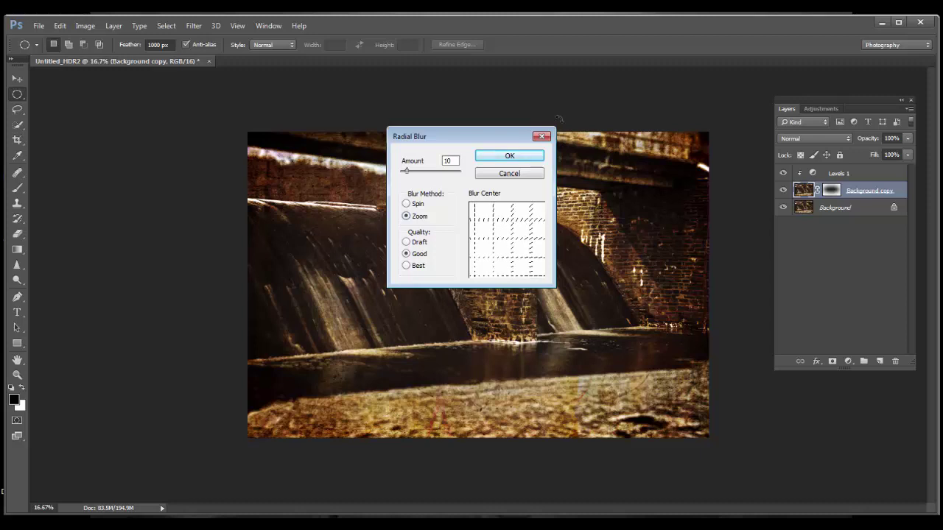
key("Tab")
key("Down")
key("Down")
key("Down")
key("Return")
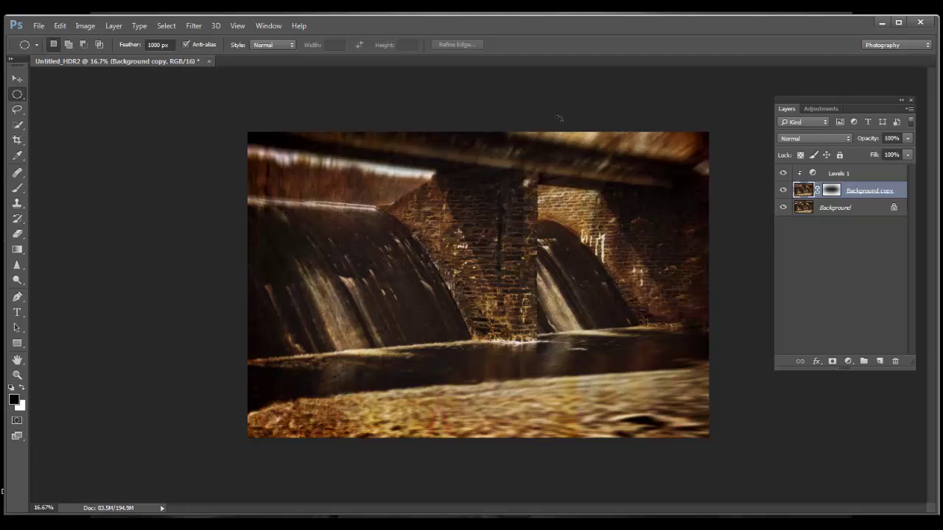
Switch to the Brush tool and set its flow to 11%.
key("b")
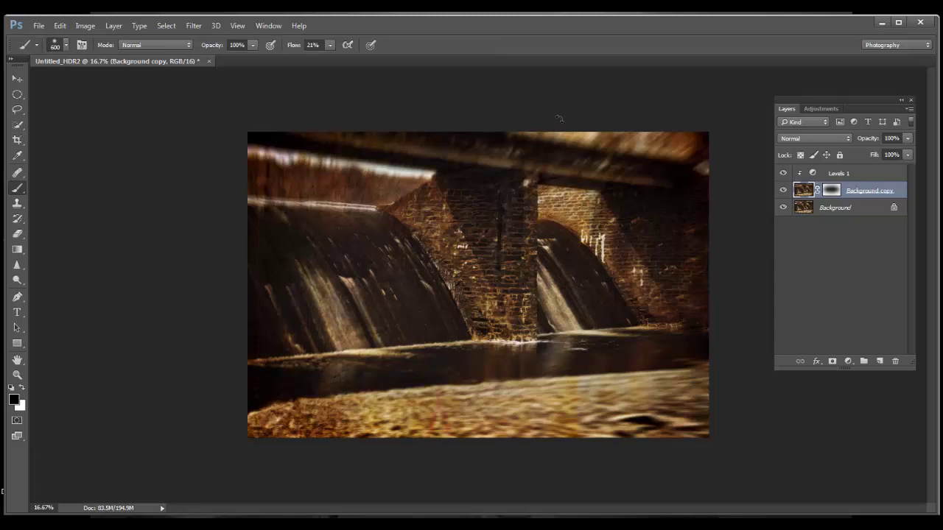
left_click(330, 45)
left_click_drag(332, 59, 322, 57)
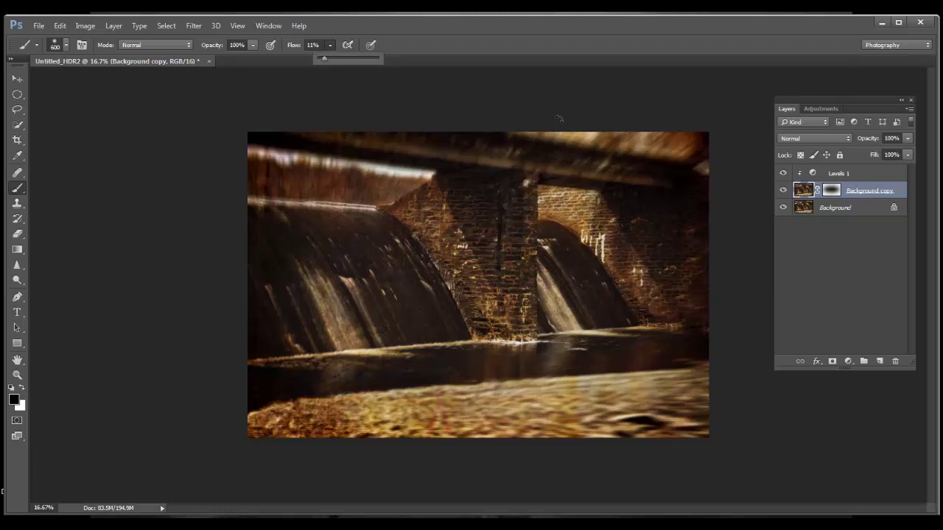
Paint black across the sky and bridge on the Background copy layer's image itself, and undo the stroke.
mouse_move(357, 197)
left_mouse_down()
mouse_move(287, 197)
mouse_move(274, 187)
mouse_move(293, 159)
mouse_move(368, 176)
mouse_move(419, 177)
mouse_move(338, 163)
mouse_move(589, 184)
mouse_move(672, 148)
left_mouse_up()
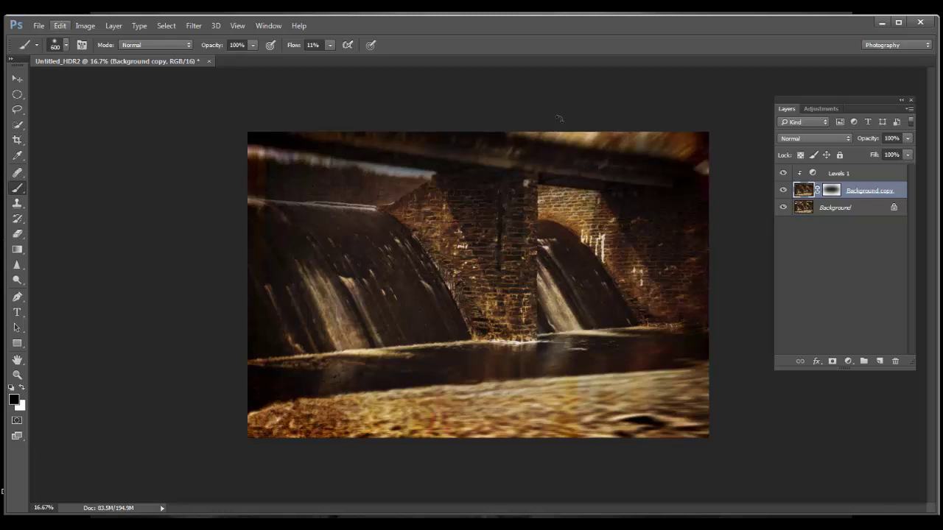
left_click(60, 25)
key("Return")
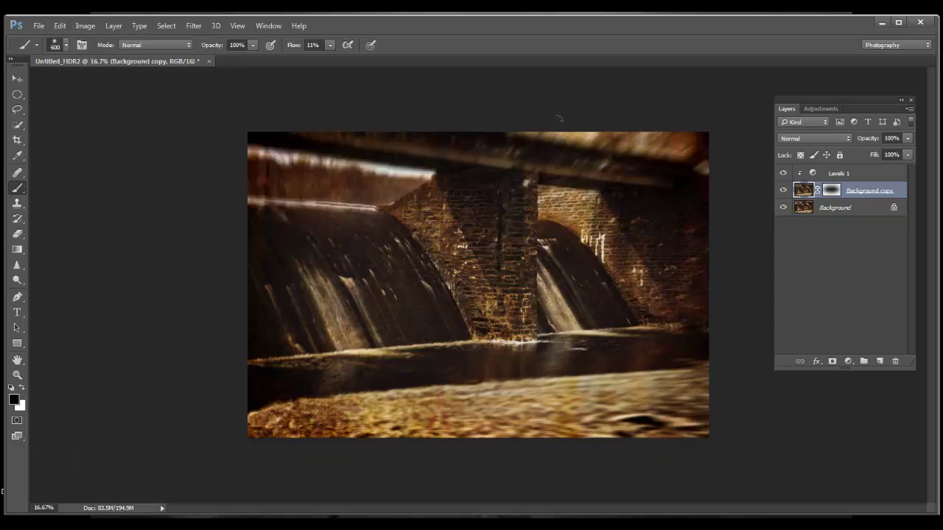
Paint black on the Background copy layer's mask over the sky and treeline above the large waterfall.
key("ctrl+backslash")
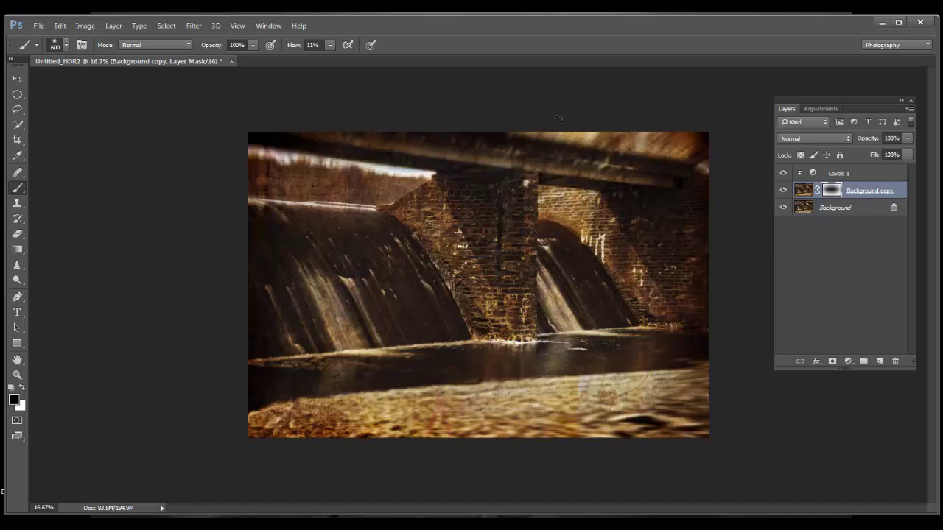
left_click_drag(361, 163, 264, 154)
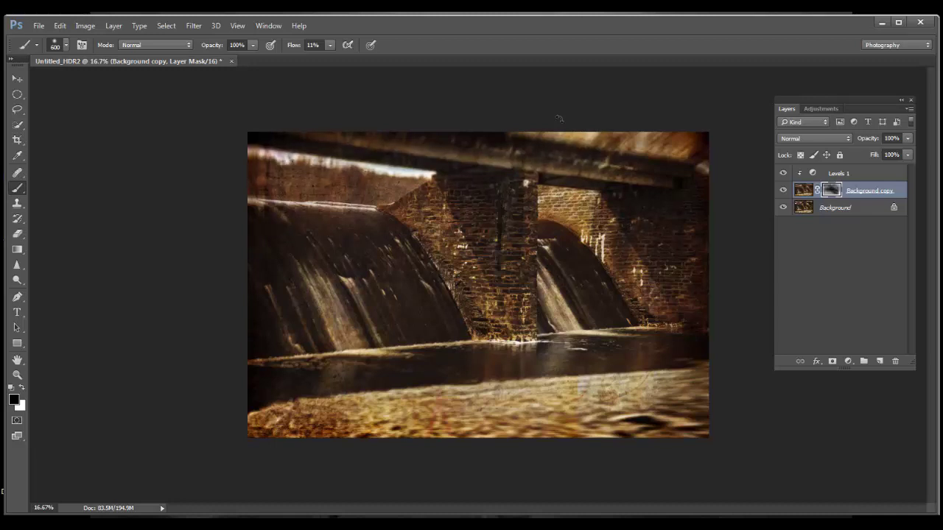
Set the Levels 1 adjustment's black input to 69 and midtone to 0.74, and flatten the image.
key("alt+bracketright")
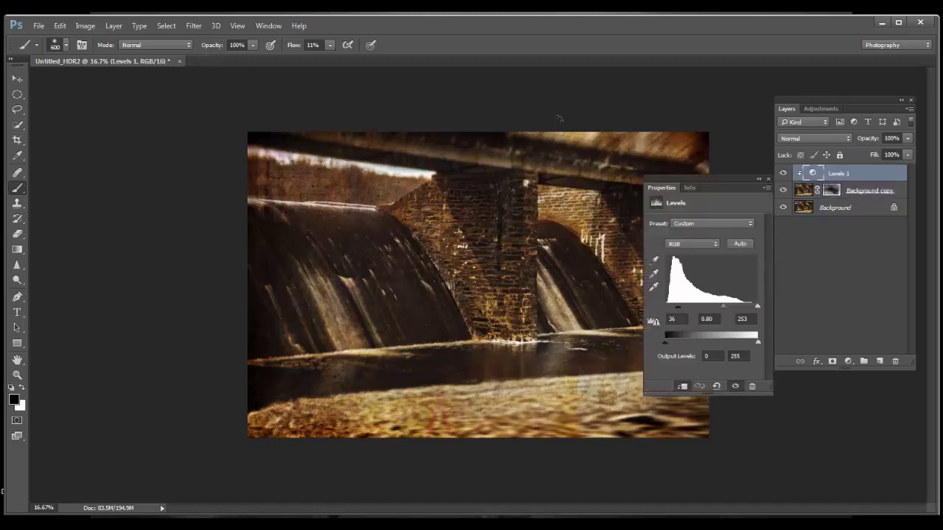
left_click_drag(677, 307, 733, 306)
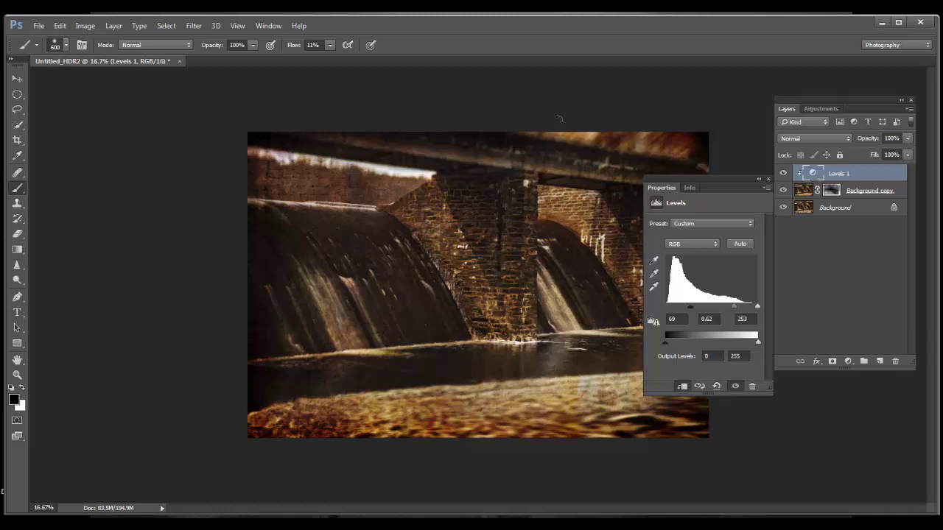
left_click_drag(732, 306, 731, 306)
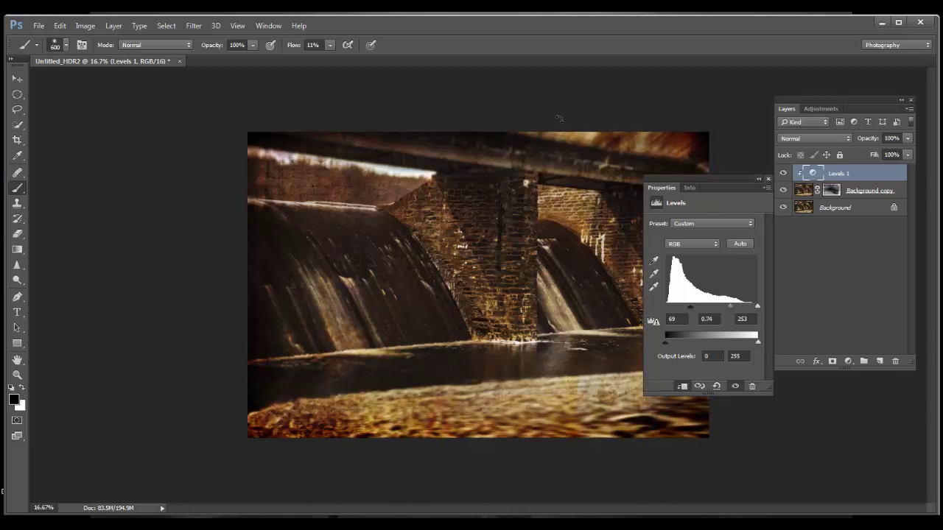
left_click(768, 179)
left_click(908, 108)
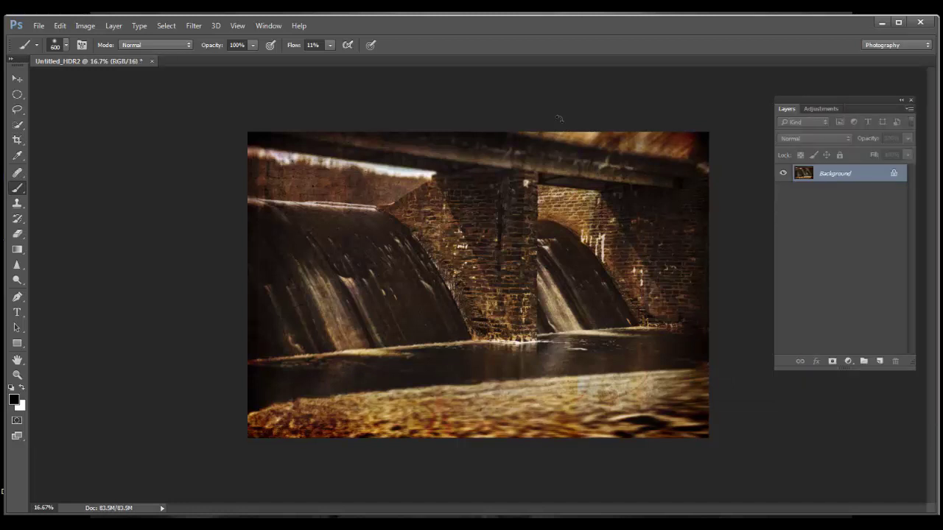
Close the flattened HDR document with its changes saved and return to Lightroom's Develop module.
key("v")
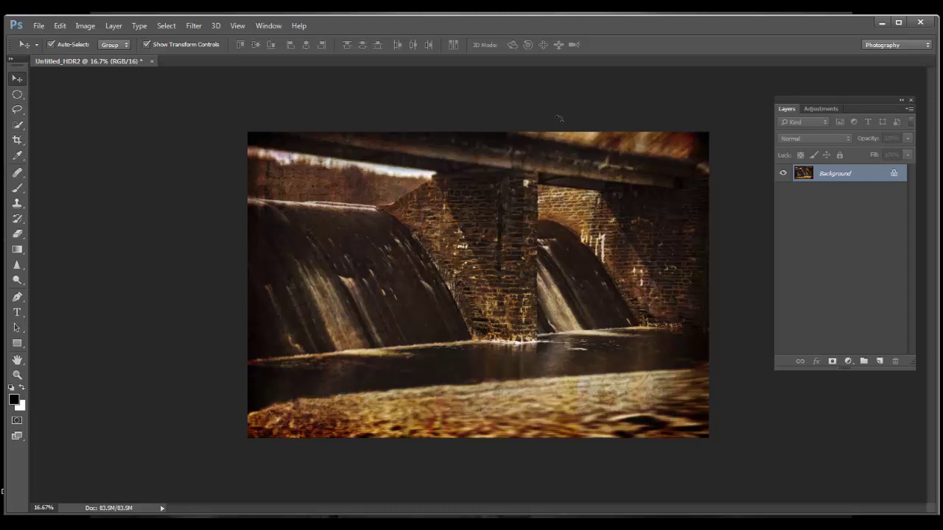
left_click(38, 25)
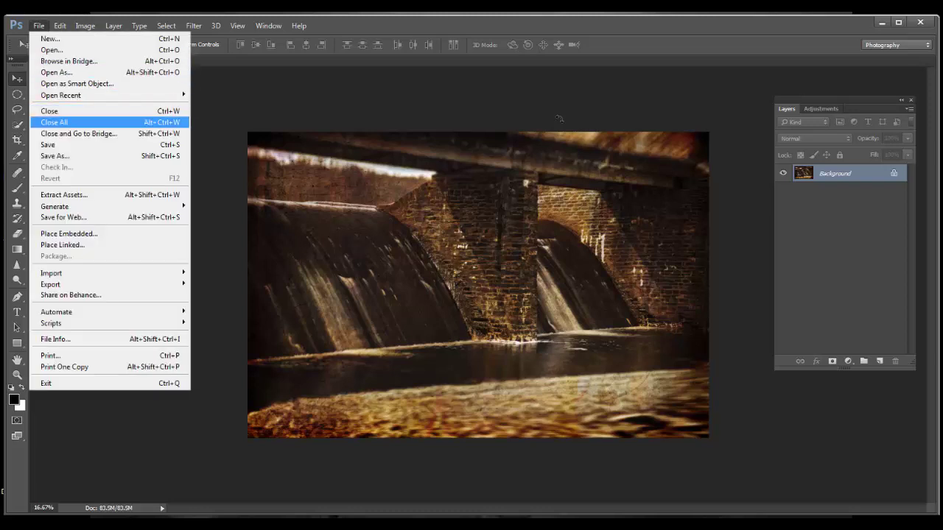
left_click(103, 111)
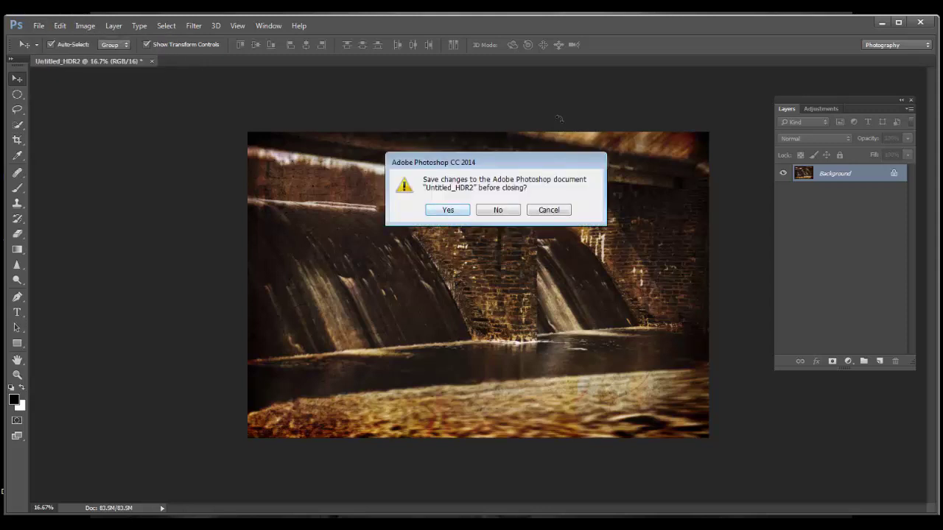
key("n")
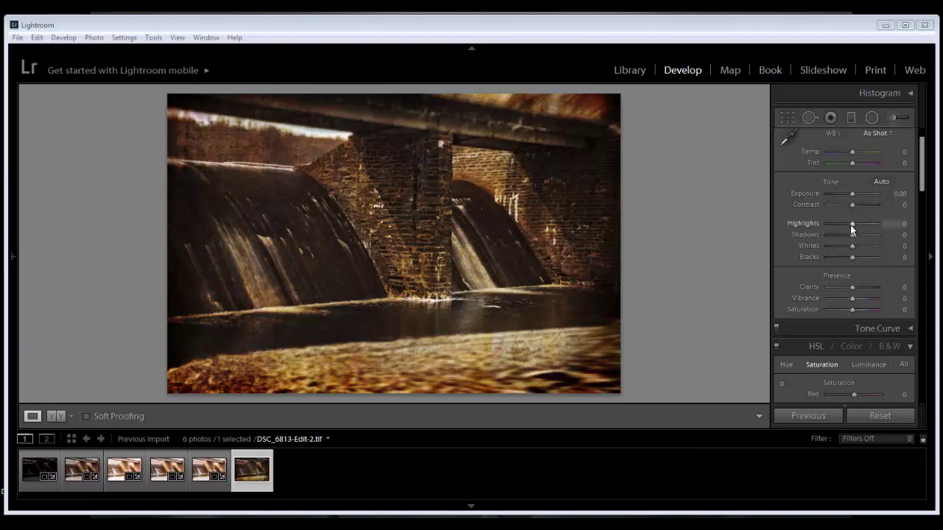
Set the photo's Highlights to -71, Shadows to +31, Whites to +29, Blacks to -17 and Temp to -19.
mouse_move(850, 224)
left_mouse_down()
mouse_move(837, 229)
mouse_move(860, 239)
mouse_move(833, 225)
left_mouse_up()
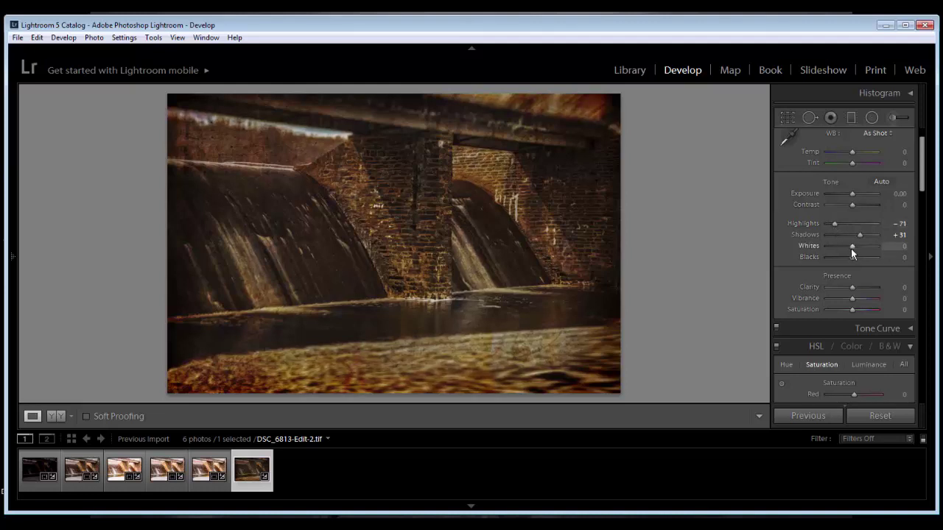
mouse_move(850, 247)
left_mouse_down()
mouse_move(857, 251)
mouse_move(848, 257)
left_mouse_up()
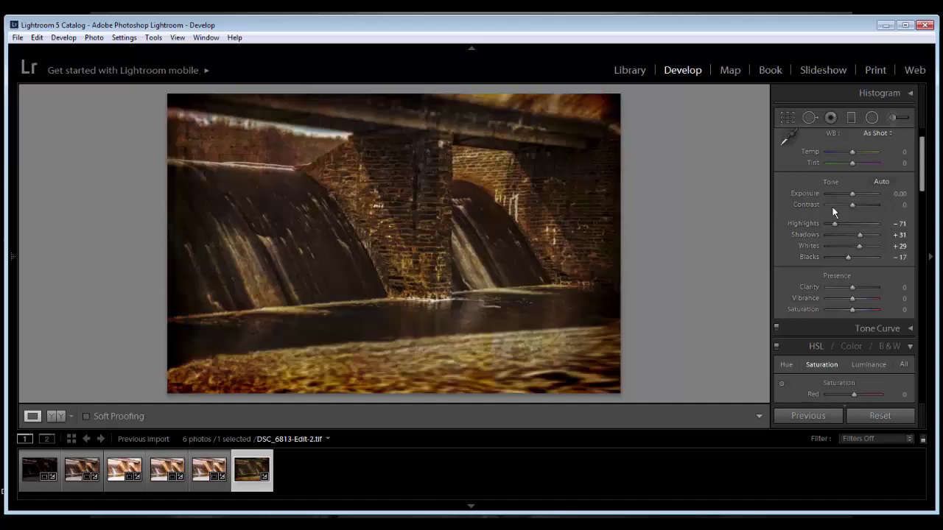
left_click_drag(921, 170, 921, 162)
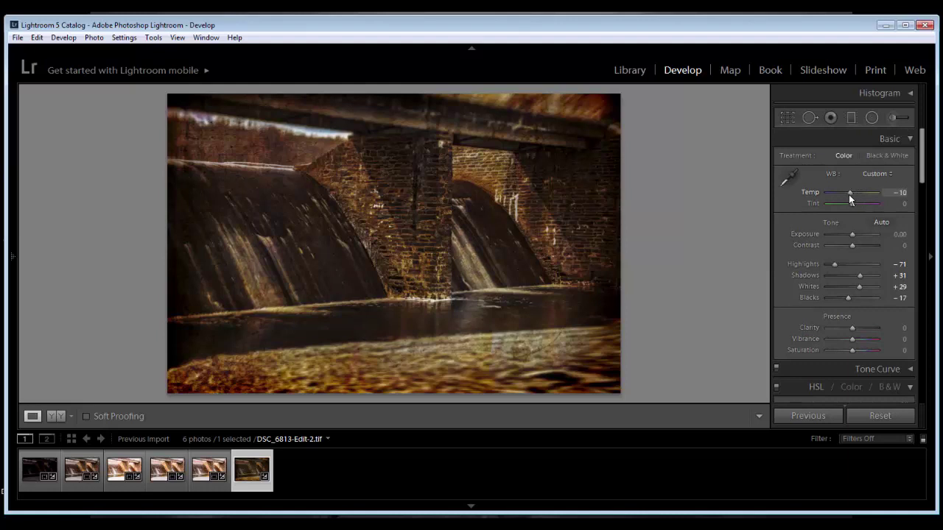
left_click_drag(849, 194, 847, 196)
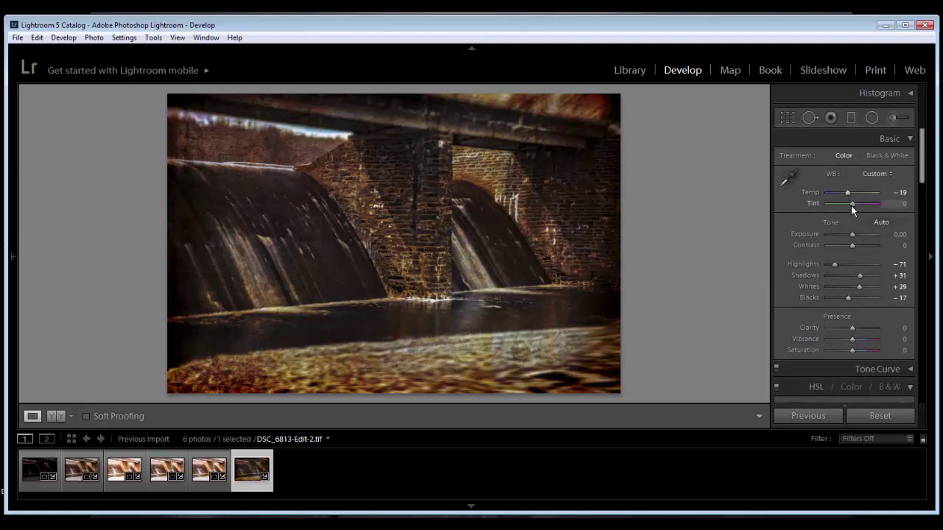
scroll(917, 213, "down", 3)
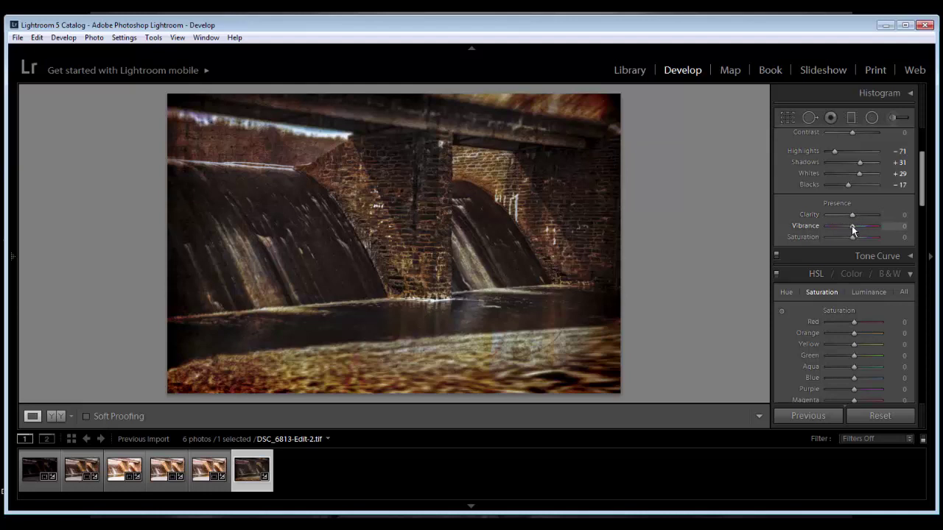
Set the photo's Vibrance to +12 and Saturation to +7.
left_click_drag(851, 226, 854, 237)
Draw a wide elliptical radial filter centred on the brick pier, reaching across both waterfalls.
left_click(872, 118)
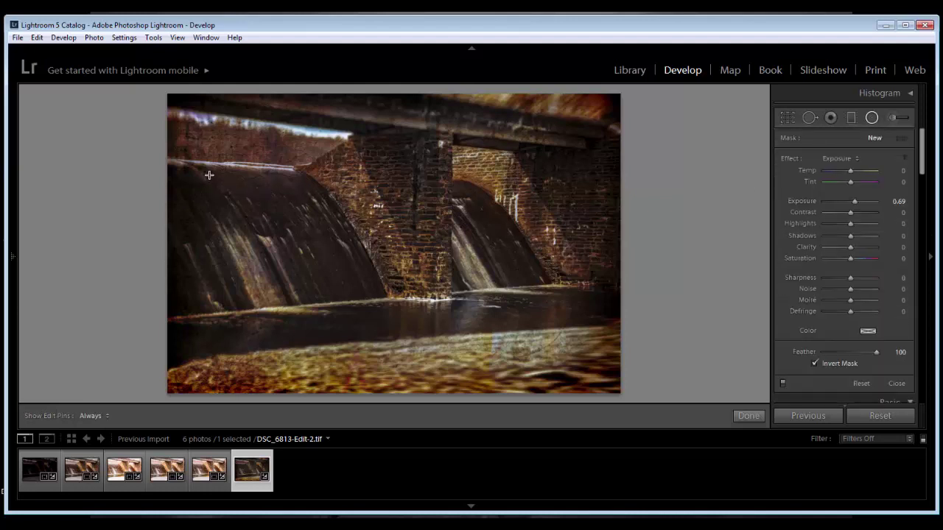
left_click_drag(209, 172, 402, 259)
left_click_drag(228, 187, 360, 237)
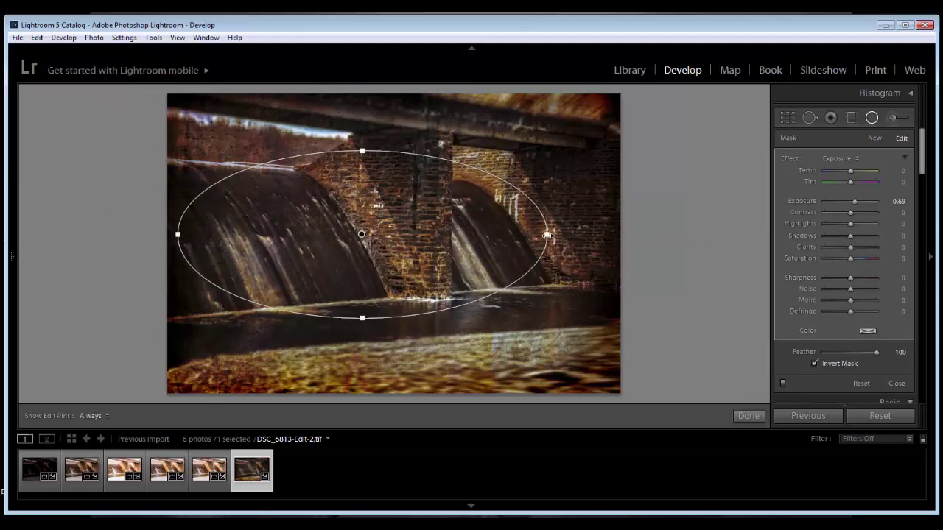
left_click_drag(547, 234, 584, 234)
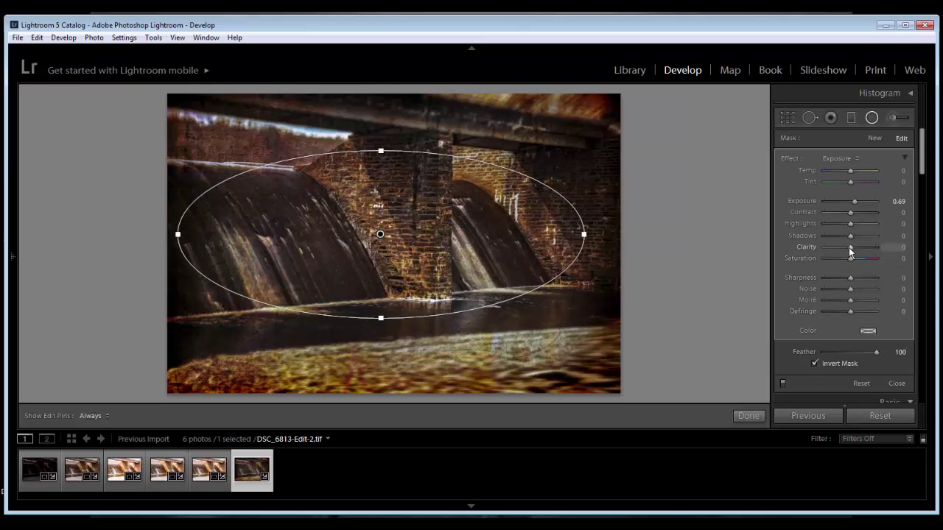
Set the radial filter's Clarity to -40 and extend its ellipse down over the river and further right along the brick wall.
left_click_drag(848, 247, 836, 252)
left_click(814, 363)
key("alt")
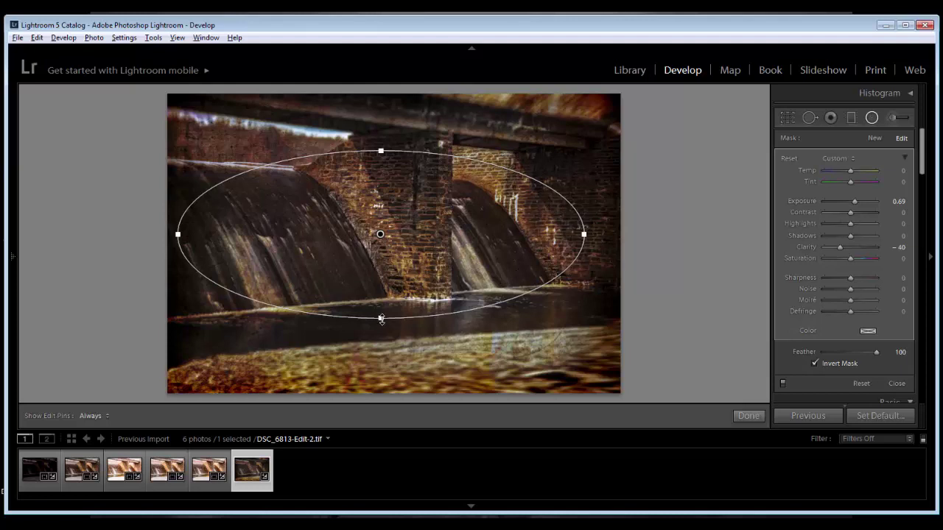
left_click_drag(381, 318, 381, 344)
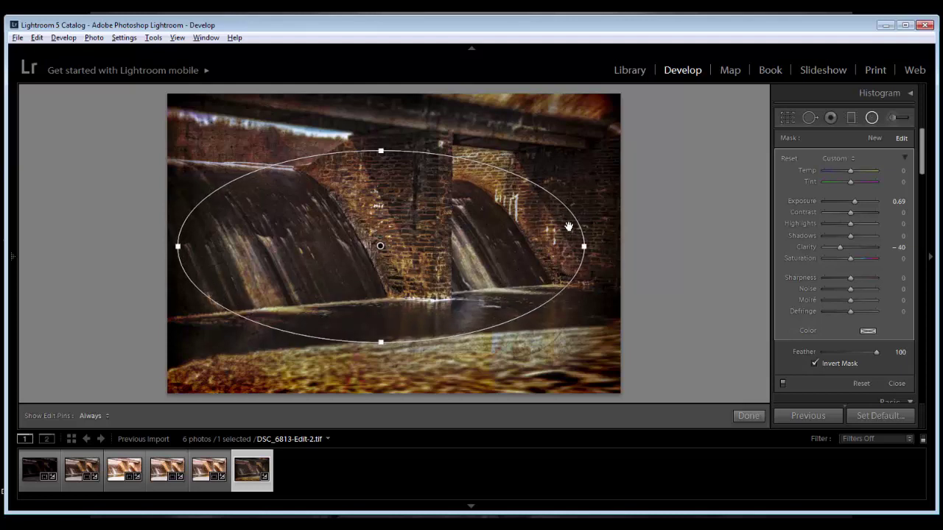
left_click_drag(584, 248, 597, 246)
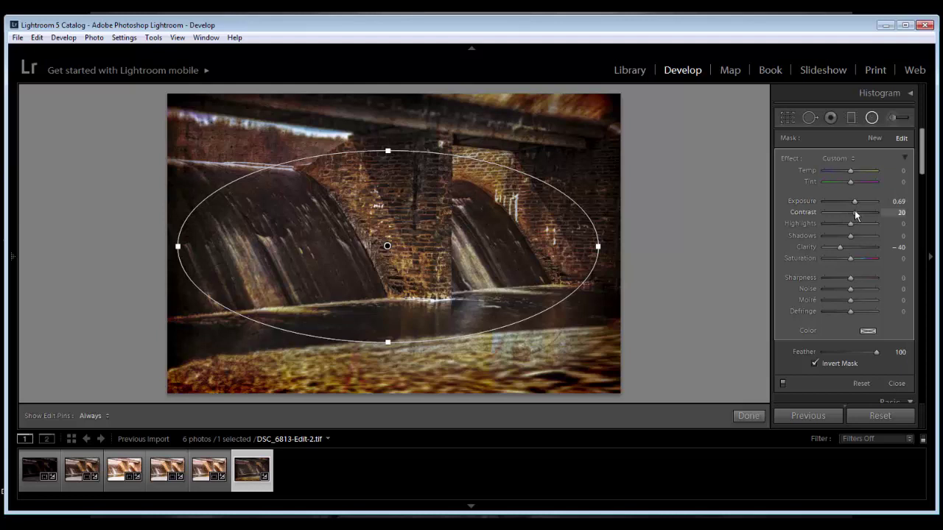
Set the radial filter's Exposure to -0.32 and Contrast to 24, turn off Invert Mask and finish the filter.
left_click_drag(855, 212, 845, 203)
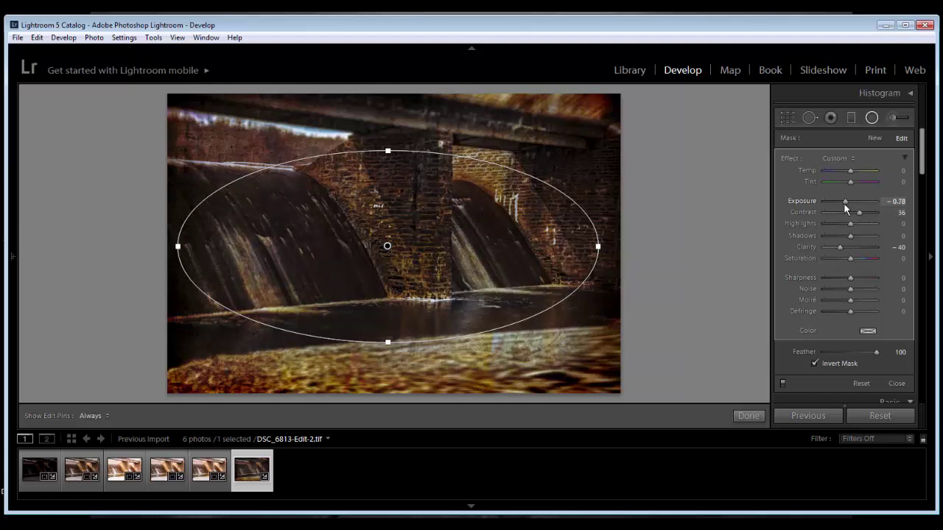
left_click(814, 363)
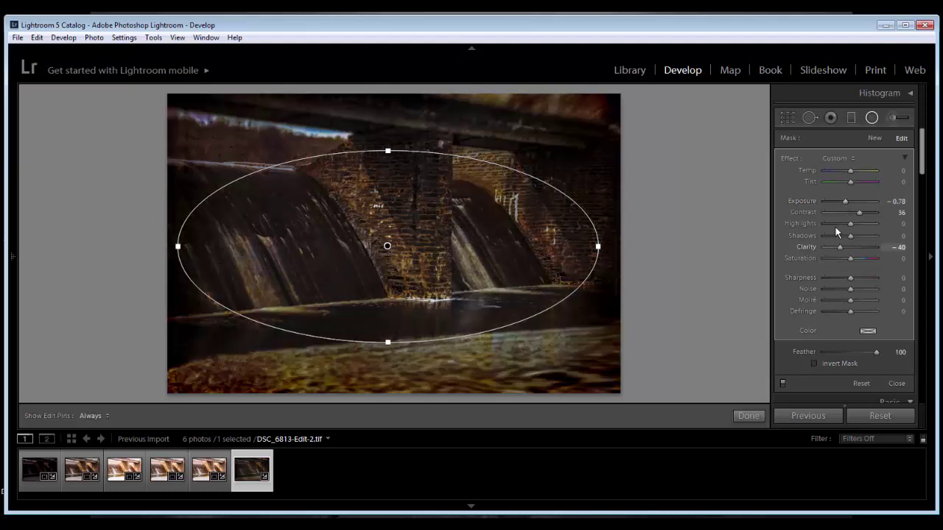
left_click_drag(841, 201, 856, 214)
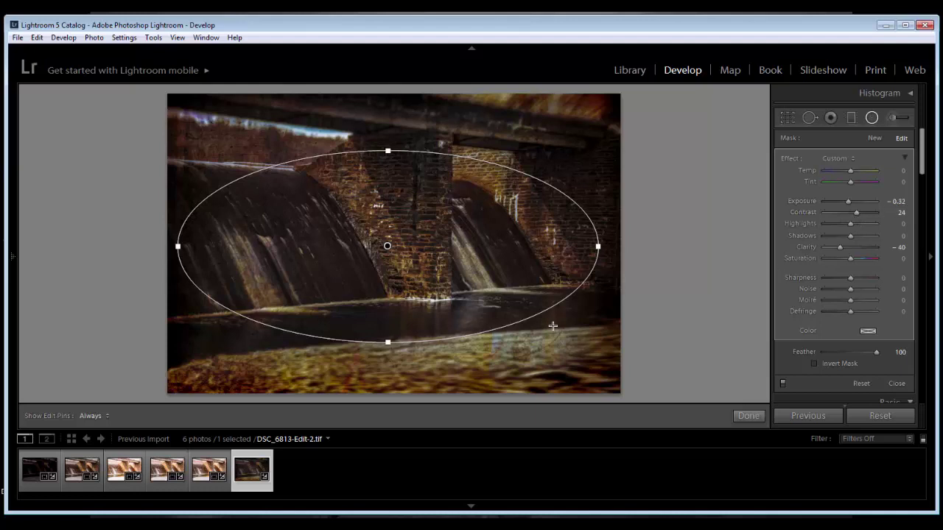
left_click(752, 419)
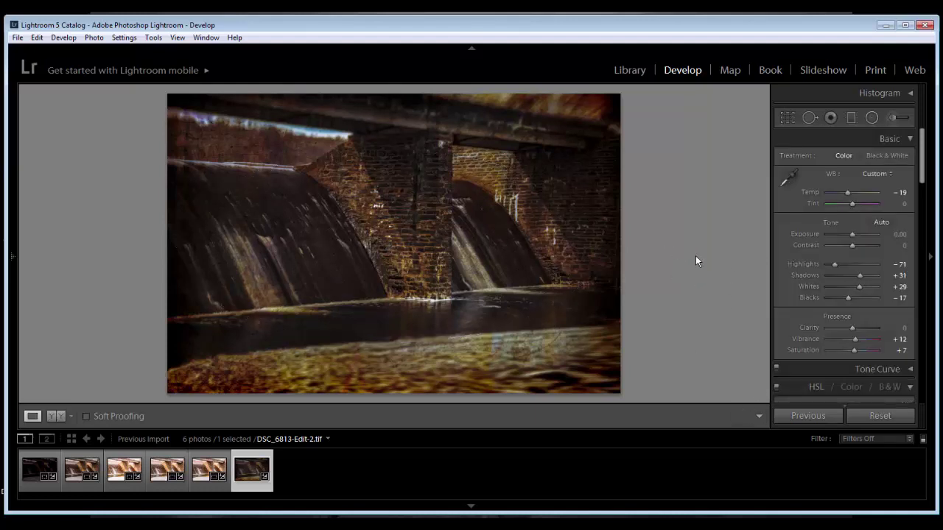
Raise the whole photo's Exposure to +0.60.
left_click_drag(851, 234, 854, 235)
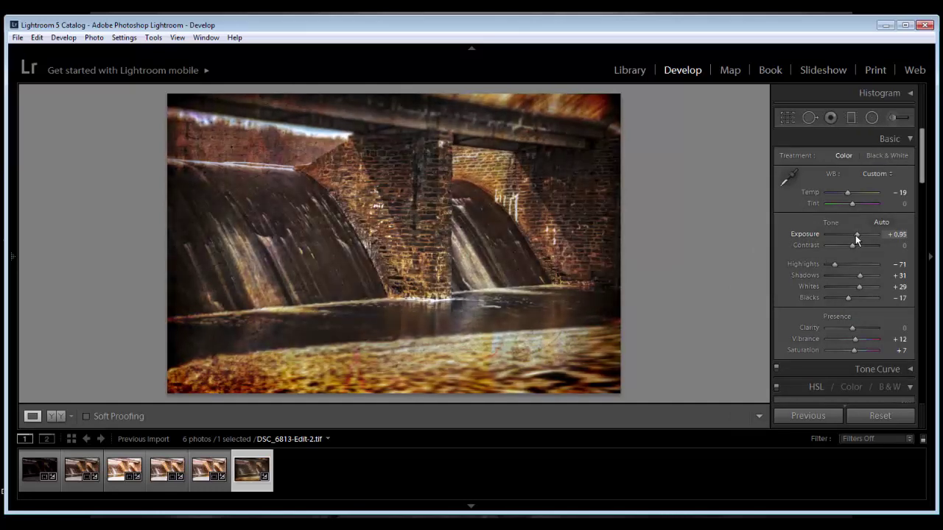
Paint a Clarity adjustment of 22 over the central brick pier with an adjustment brush of size 9.
left_click(893, 122)
left_click(852, 161)
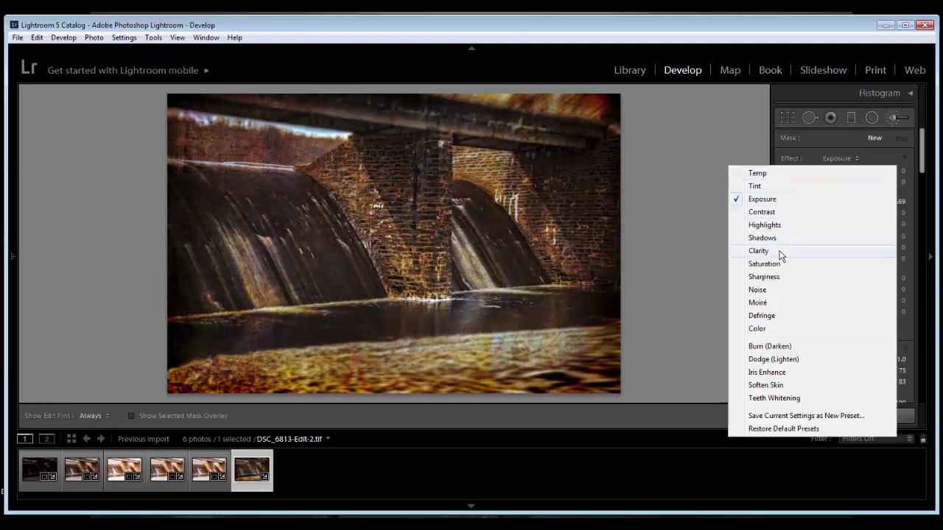
left_click(781, 255)
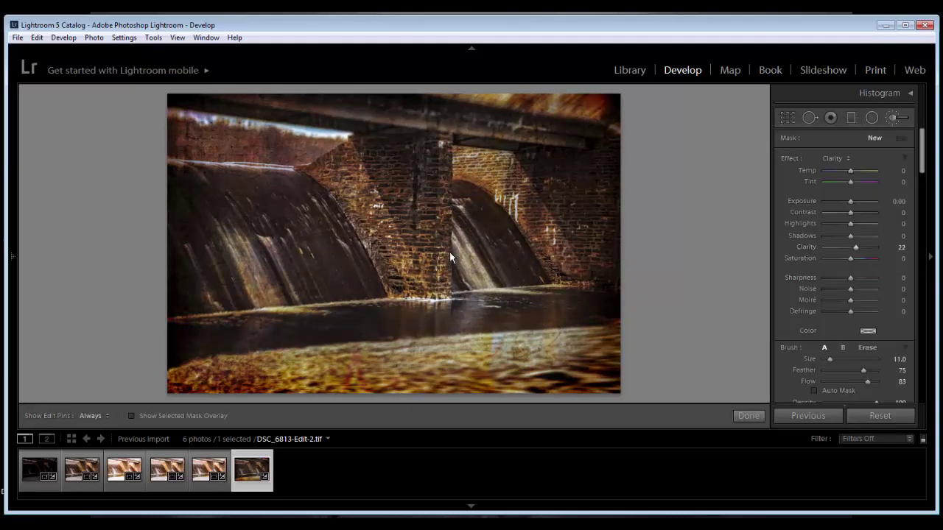
key("h")
scroll(394, 218, "down", 2)
left_click_drag(426, 193, 423, 172)
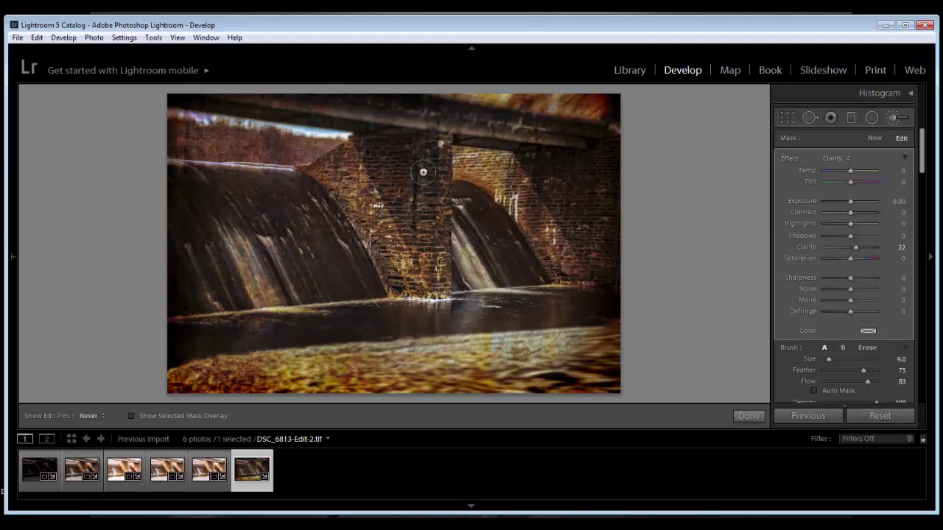
key("h")
key("h")
key("h")
key("h")
key("h")
Paint a new Exposure 0.32 brush adjustment over the brickwork around the small waterfall and the central pier.
left_click(873, 137)
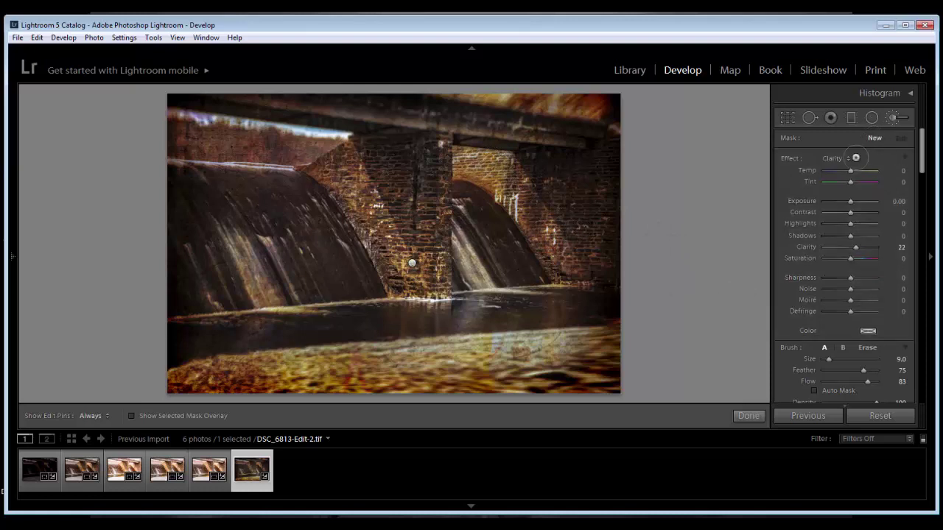
left_click(840, 157)
left_click(799, 196)
left_click_drag(851, 203, 852, 202)
mouse_move(484, 179)
left_mouse_down()
mouse_move(469, 166)
mouse_move(570, 267)
left_mouse_up()
mouse_move(384, 175)
left_mouse_down()
mouse_move(329, 167)
mouse_move(388, 274)
mouse_move(404, 267)
left_mouse_up()
key("h")
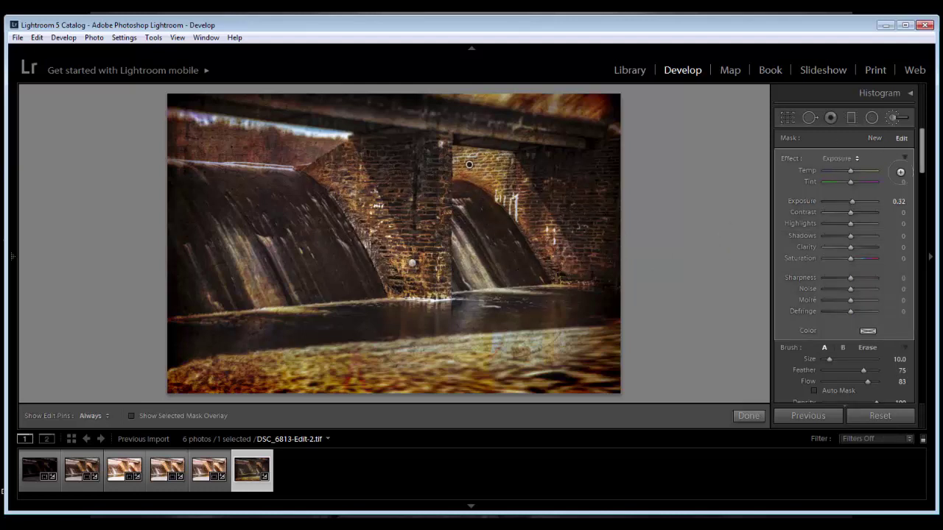
Add a diagonal graduated filter centred on the pier that darkens the right side, with Exposure -0.78 and Contrast 31.
left_click(876, 137)
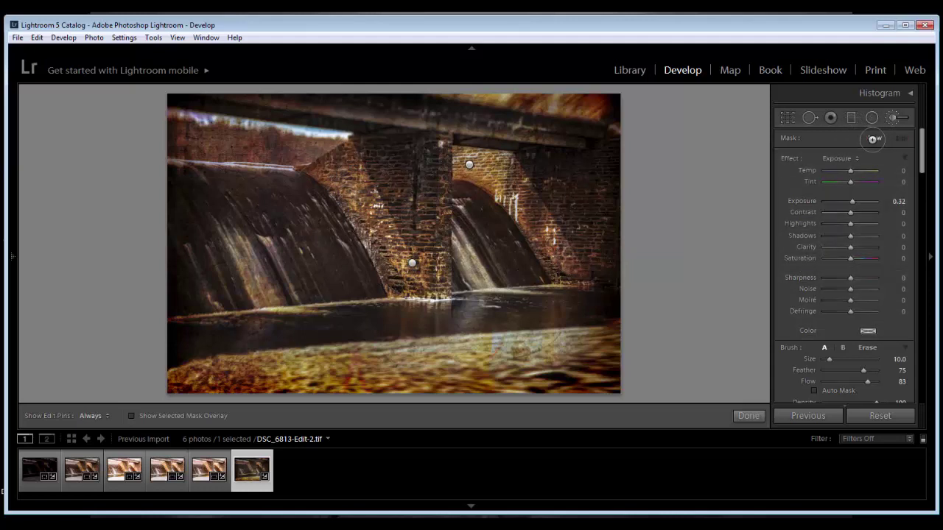
left_click(849, 118)
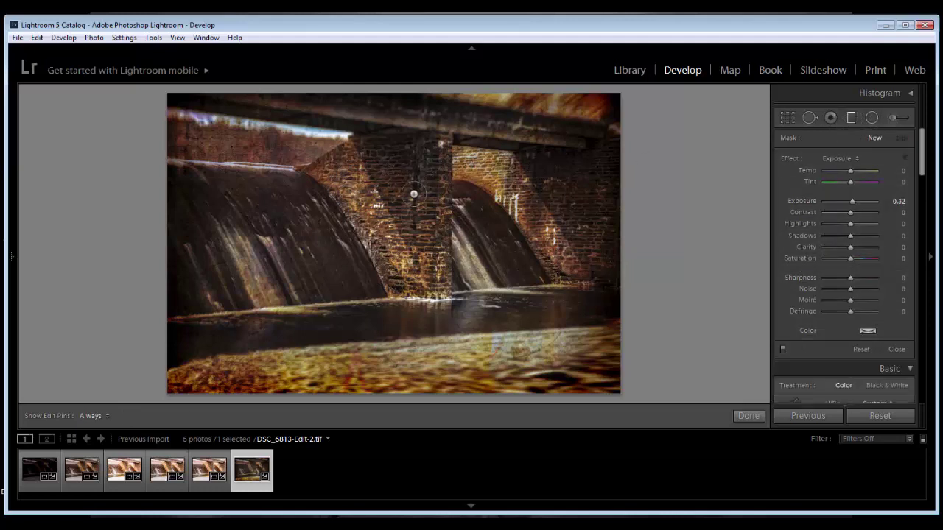
left_click_drag(475, 111, 363, 178)
left_click_drag(848, 203, 841, 207)
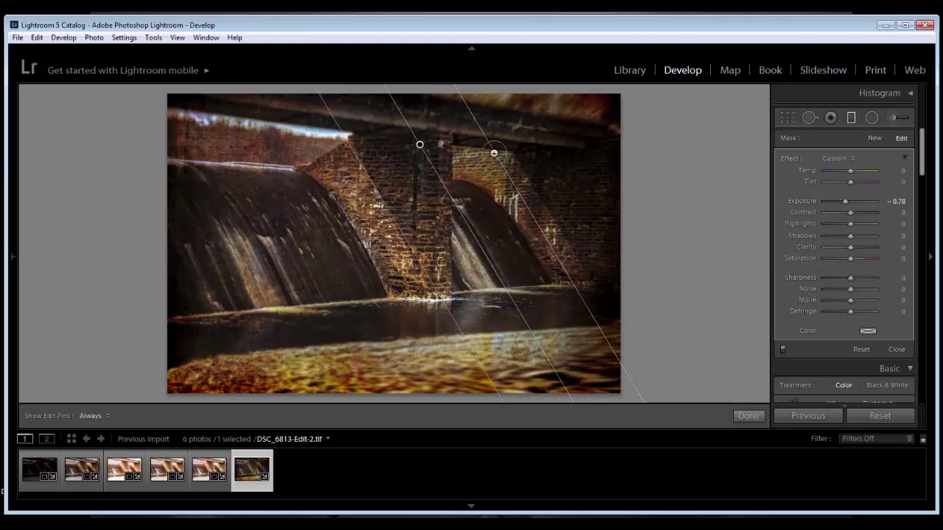
left_click_drag(502, 154, 421, 194)
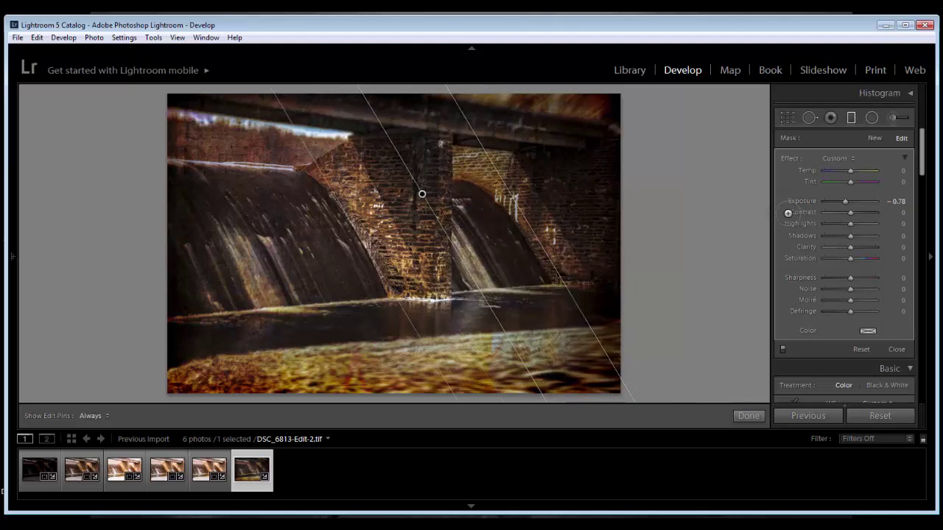
left_click_drag(848, 211, 858, 212)
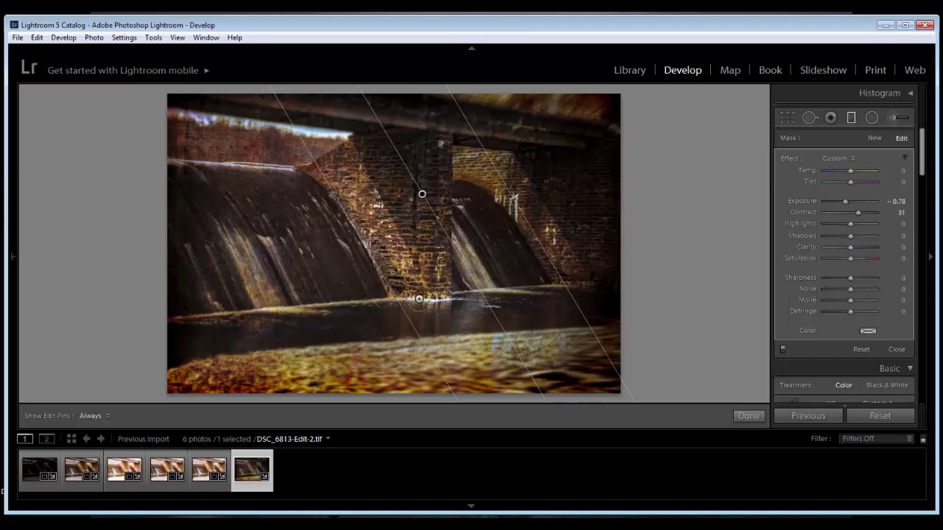
left_click(748, 416)
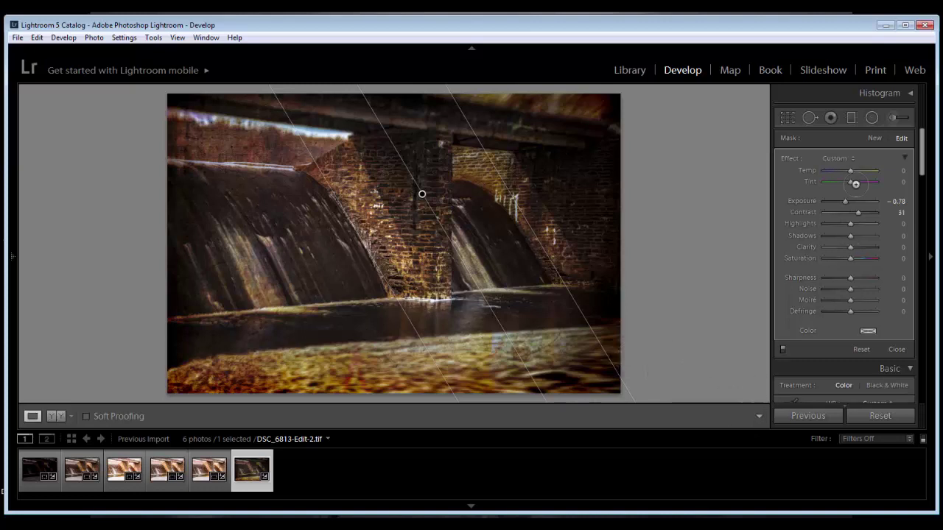
Paint a new Exposure 1.06 brush adjustment across the bright foreground bank with a brush of size 8.
left_click(892, 117)
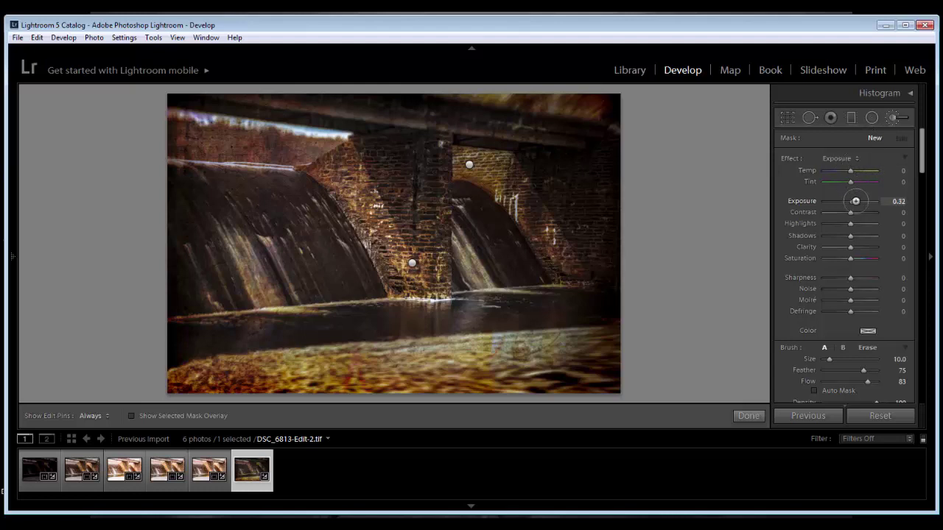
left_click_drag(854, 198, 858, 199)
scroll(484, 346, "down", 2)
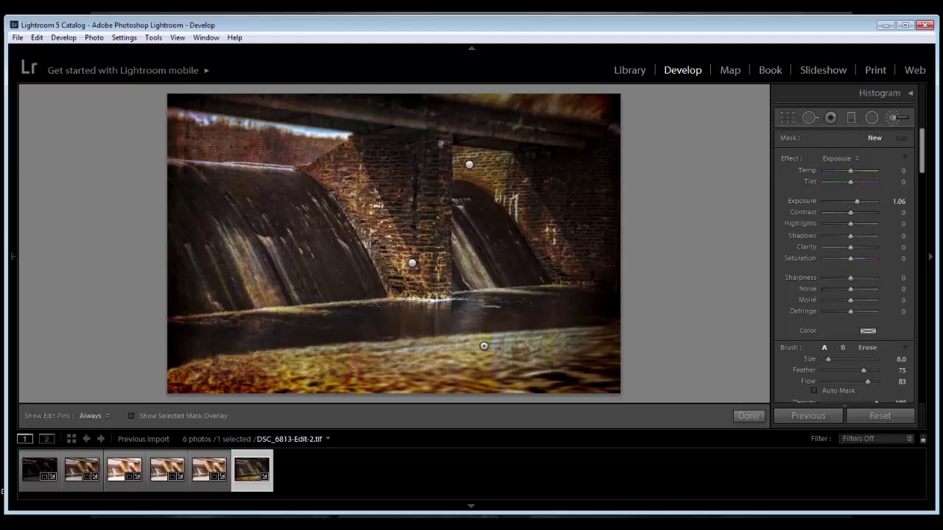
mouse_move(558, 339)
left_mouse_down()
mouse_move(399, 365)
mouse_move(241, 371)
mouse_move(512, 354)
mouse_move(614, 335)
left_mouse_up()
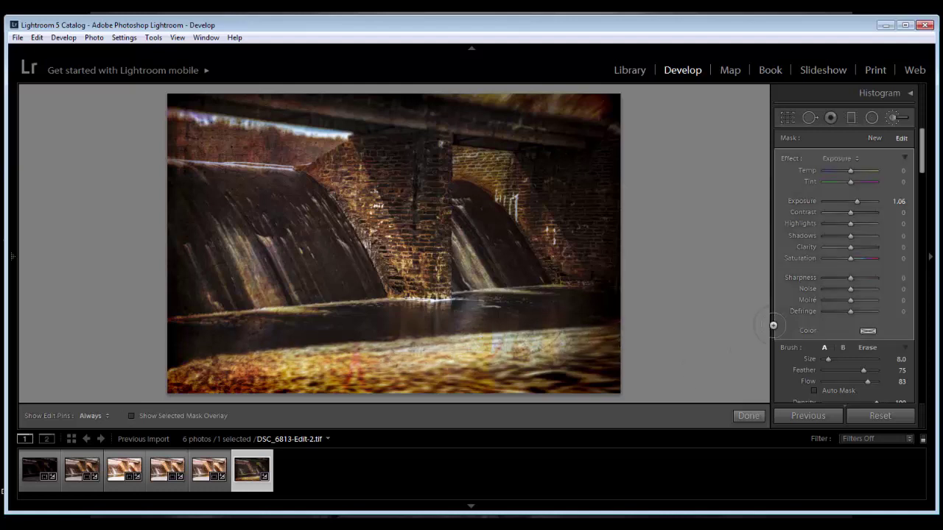
Add a slightly tilted graduated filter with Exposure -1.06 along the photo's bottom edge and finish it.
left_click(851, 118)
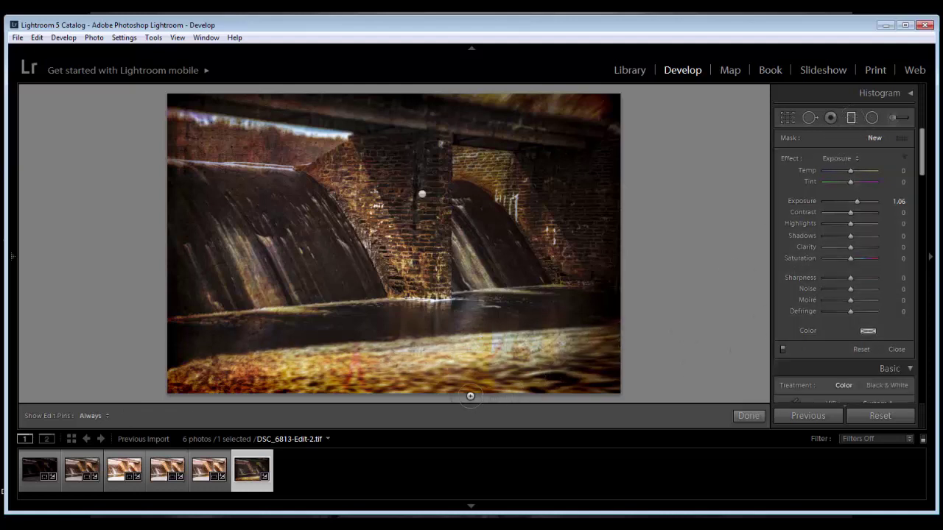
left_click_drag(469, 399, 463, 333)
left_click_drag(856, 201, 852, 201)
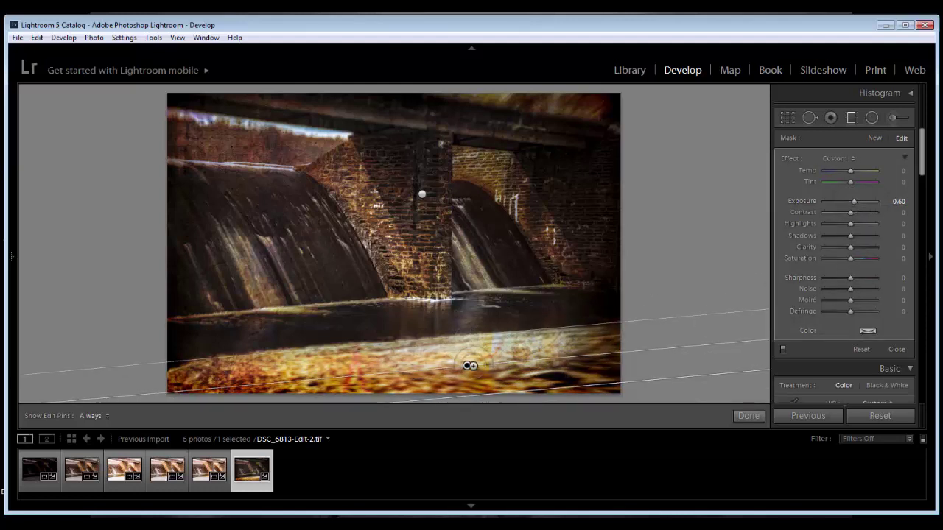
left_click_drag(468, 363, 459, 330)
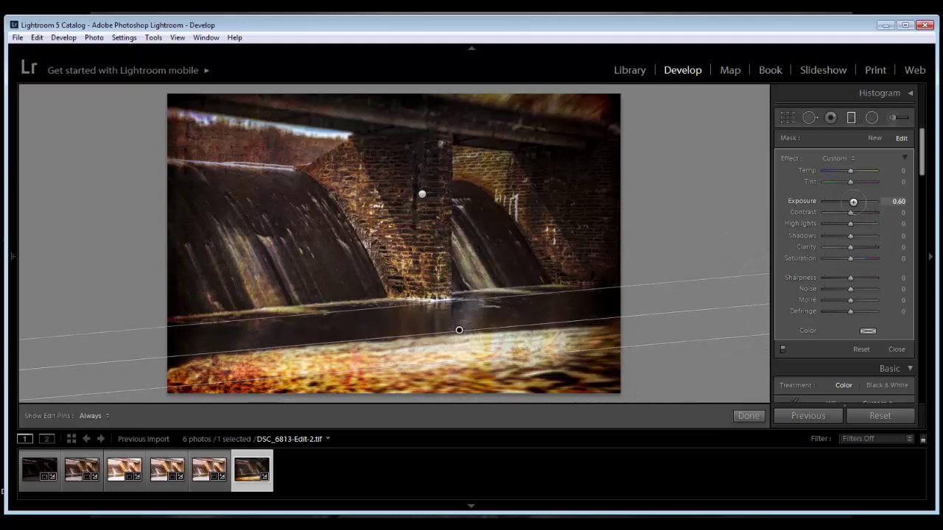
left_click_drag(850, 202, 842, 200)
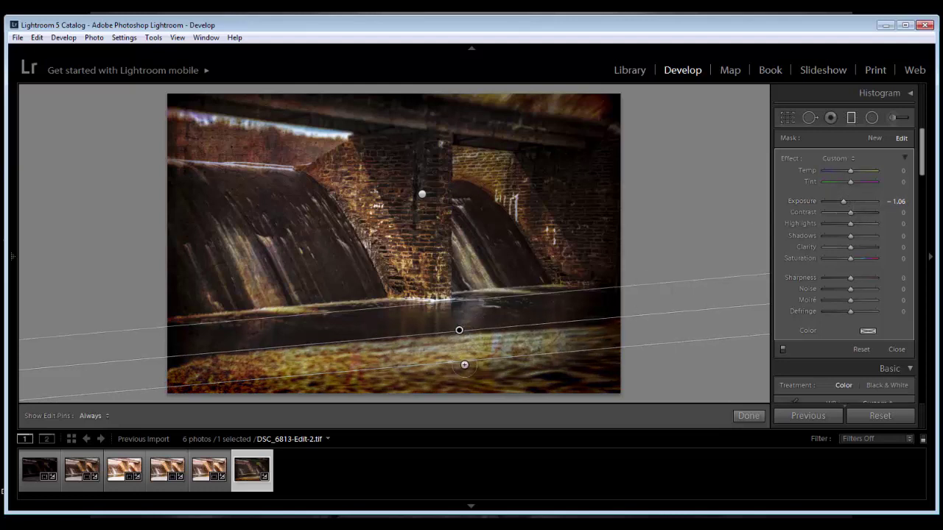
left_click_drag(464, 362, 471, 388)
left_click(748, 415)
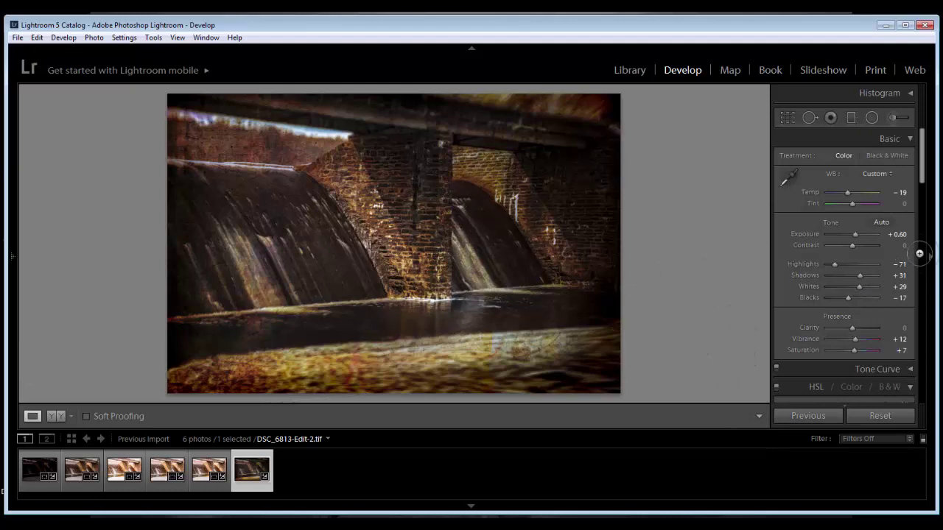
Darken the photo's edges with a negative Highlight Priority post-crop vignette.
left_click_drag(920, 181, 916, 330)
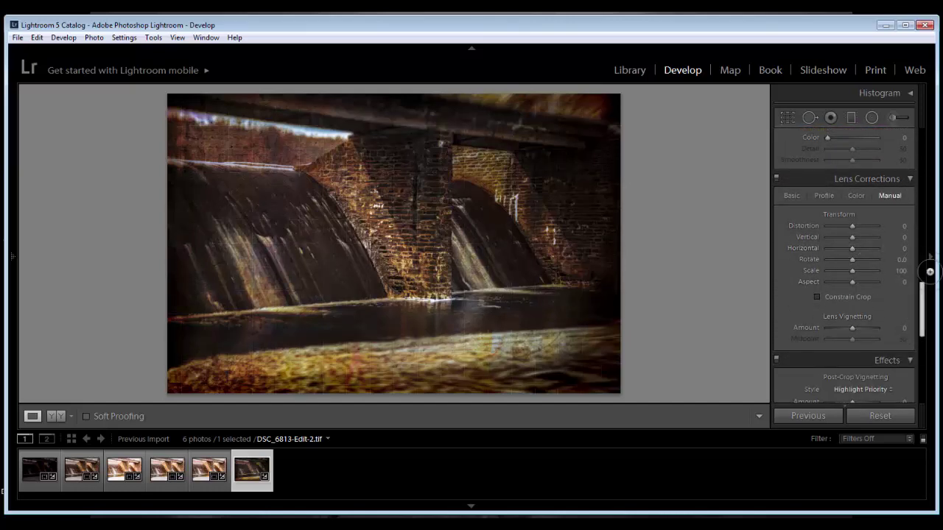
left_click_drag(923, 293, 922, 310)
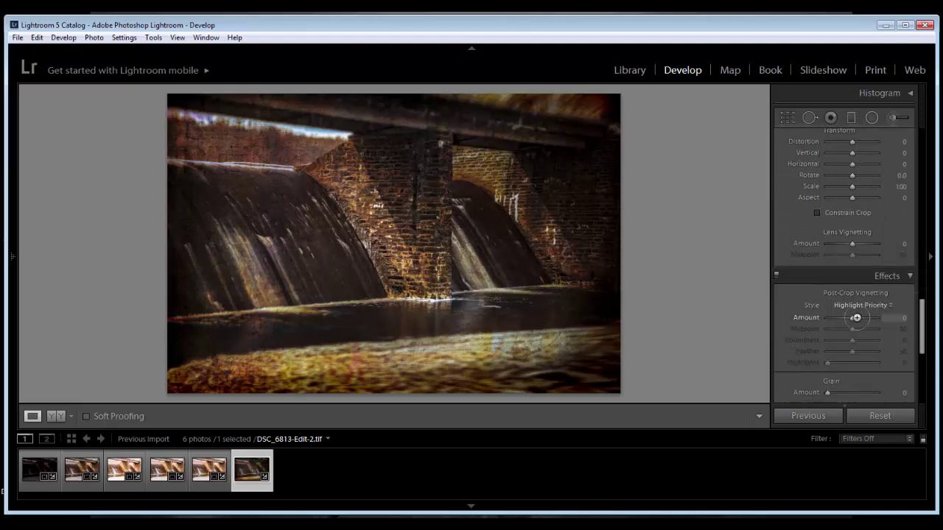
mouse_move(854, 318)
left_mouse_down()
mouse_move(831, 326)
mouse_move(847, 324)
left_mouse_up()
Crop a strip of the foreground bank off the photo's bottom edge and a sliver off its top, keeping the full width.
left_click(787, 117)
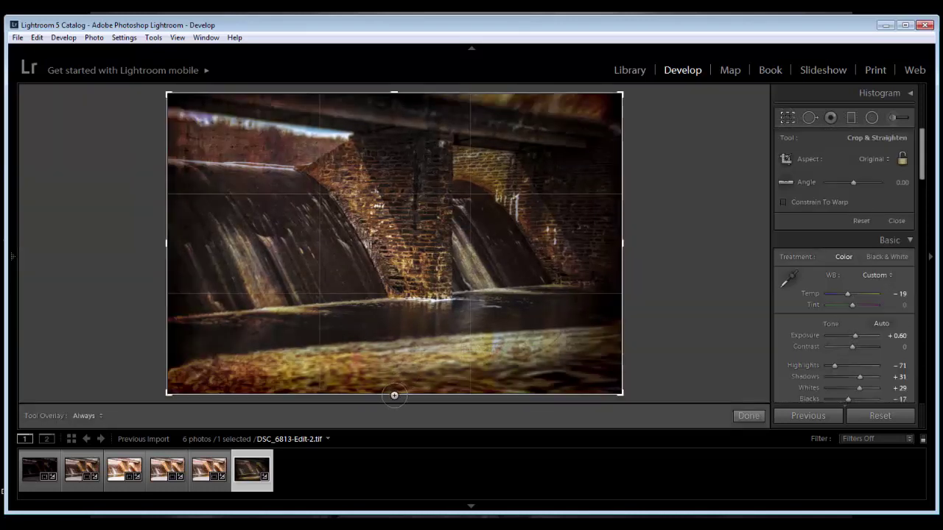
left_click_drag(394, 393, 391, 380)
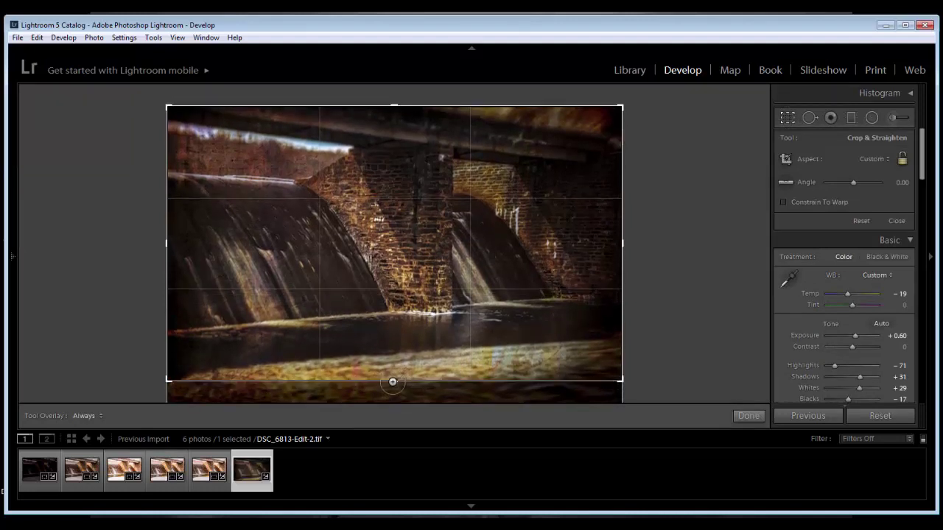
left_click_drag(390, 105, 394, 108)
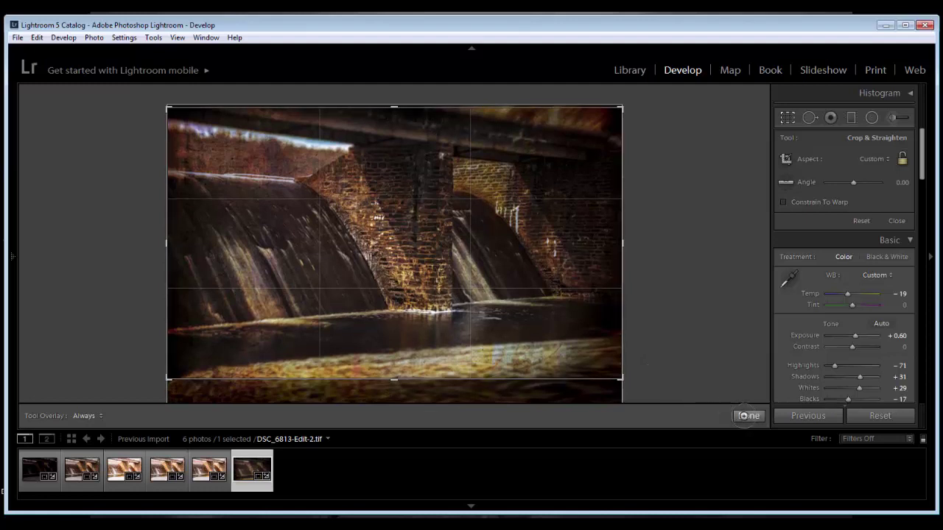
left_click(748, 416)
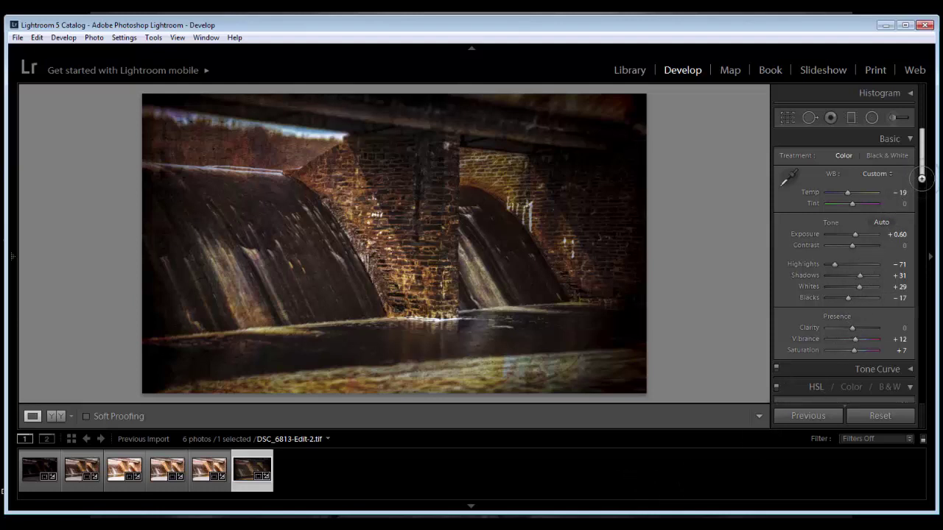
Raise the HSL saturation of Red to +36, Orange to +18 and Yellow to +11, and slightly increase Magenta.
left_click_drag(917, 181, 918, 225)
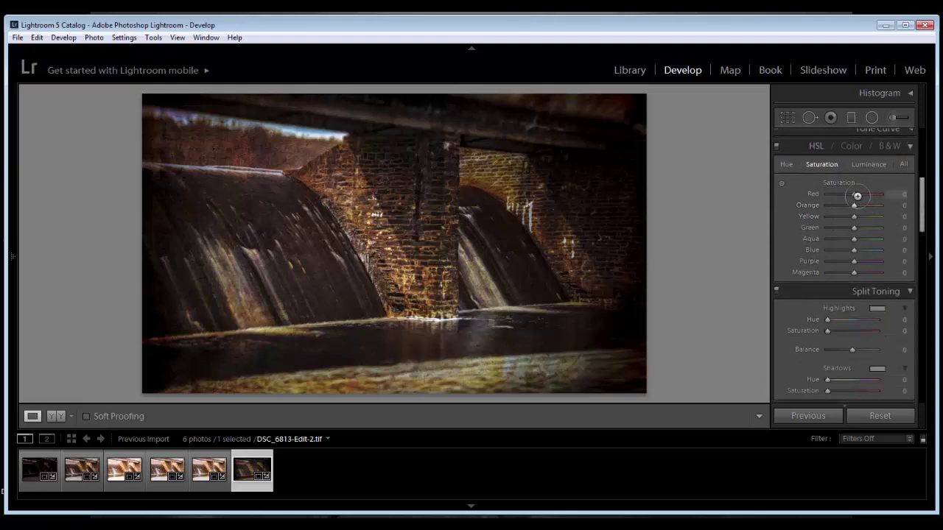
left_click_drag(855, 193, 857, 215)
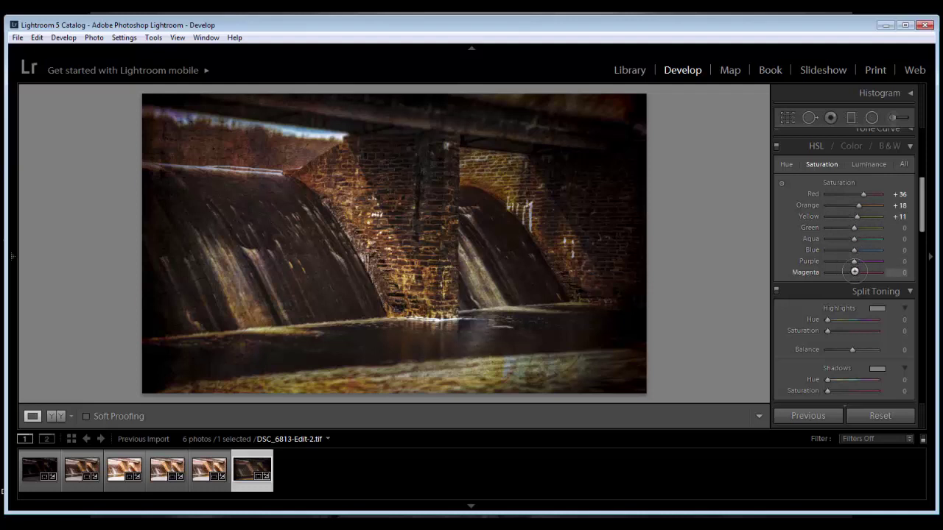
left_click_drag(854, 272, 860, 272)
Paint a new Exposure 1.06 brush adjustment over both waterfalls' bright streaks, the waterline and the right brickwork, with Feather 90 and Flow 91.
left_click(892, 117)
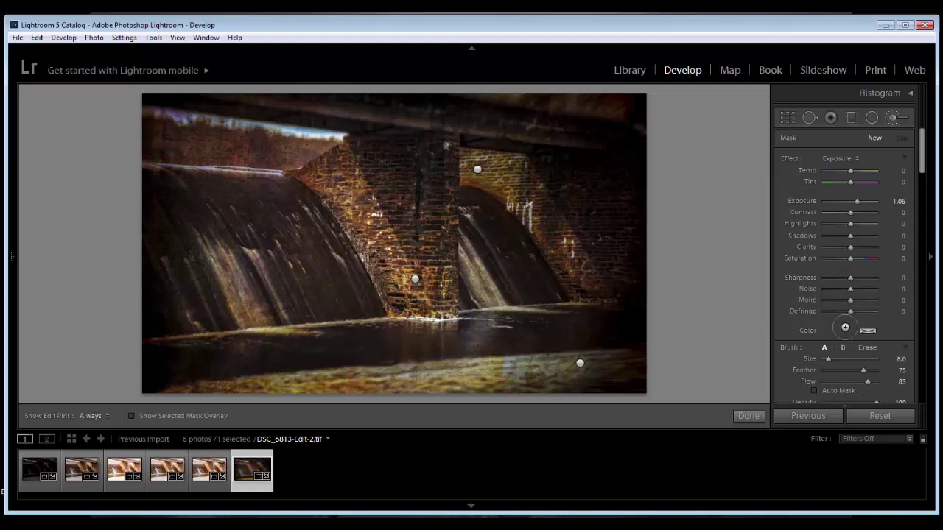
left_click_drag(862, 368, 871, 382)
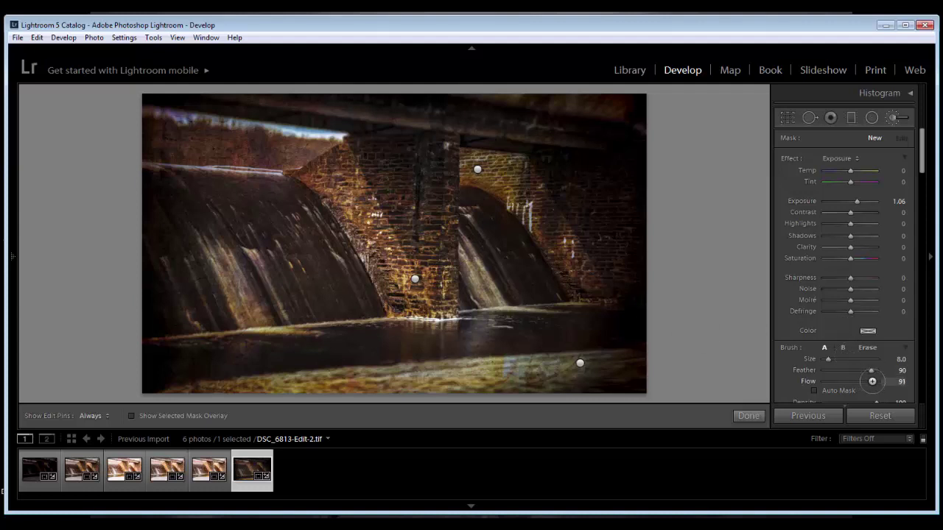
mouse_move(219, 252)
left_mouse_down()
mouse_move(249, 321)
mouse_move(195, 224)
mouse_move(252, 267)
left_mouse_up()
mouse_move(483, 297)
left_mouse_down()
mouse_move(465, 252)
mouse_move(500, 305)
left_mouse_up()
mouse_move(284, 328)
left_mouse_down()
mouse_move(181, 341)
mouse_move(593, 305)
mouse_move(534, 205)
mouse_move(587, 280)
left_mouse_up()
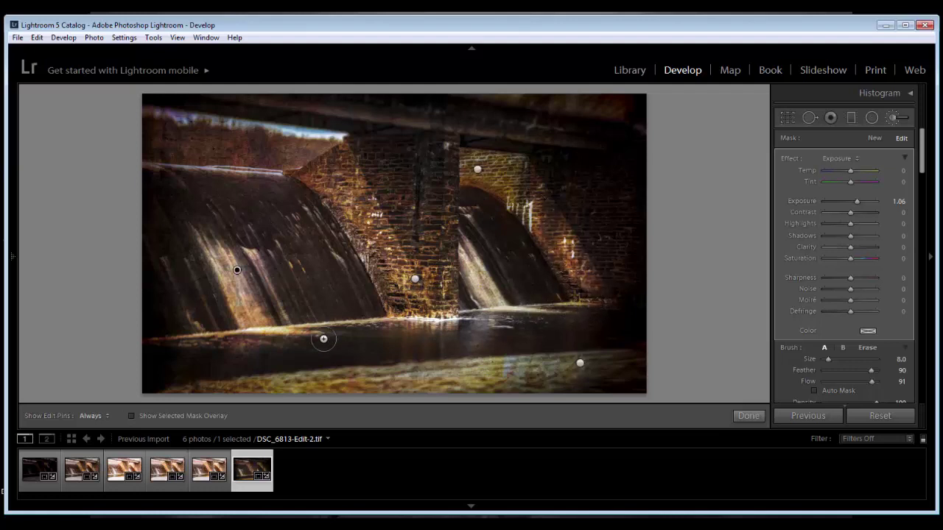
left_click_drag(289, 333, 211, 338)
Reduce the waterfall brush adjustment's Exposure to 0.69 and finish the brush editing.
key("h")
left_click_drag(858, 201, 857, 201)
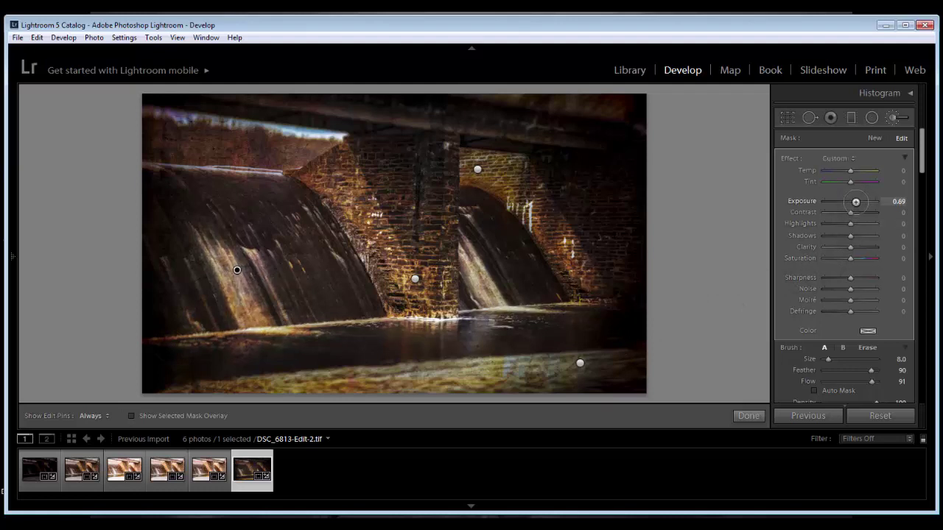
left_click(748, 415)
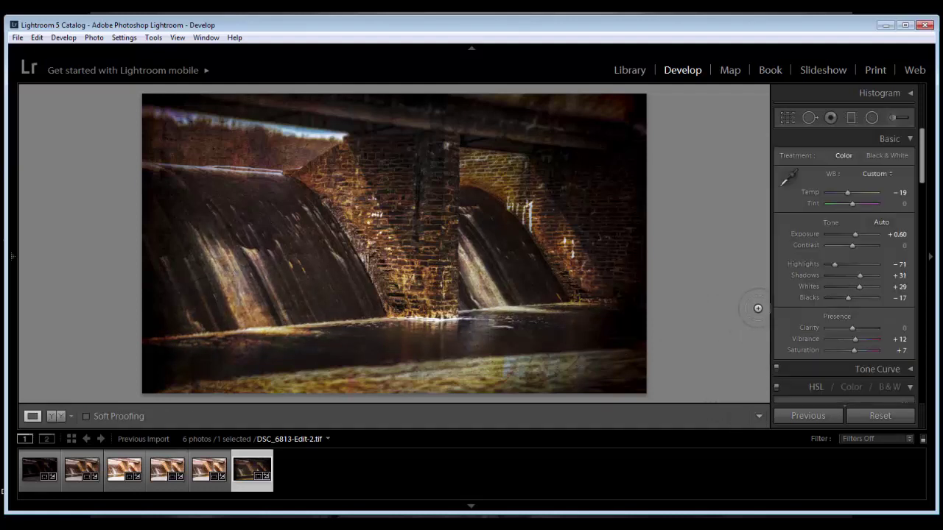